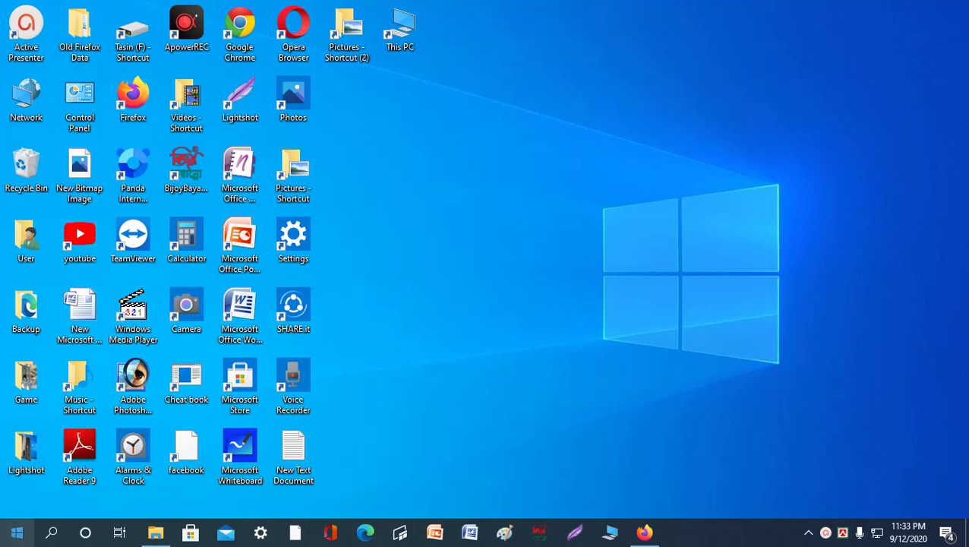
- Open the Start menu's program list and expand the Microsoft Office folder
left_click(17, 533)
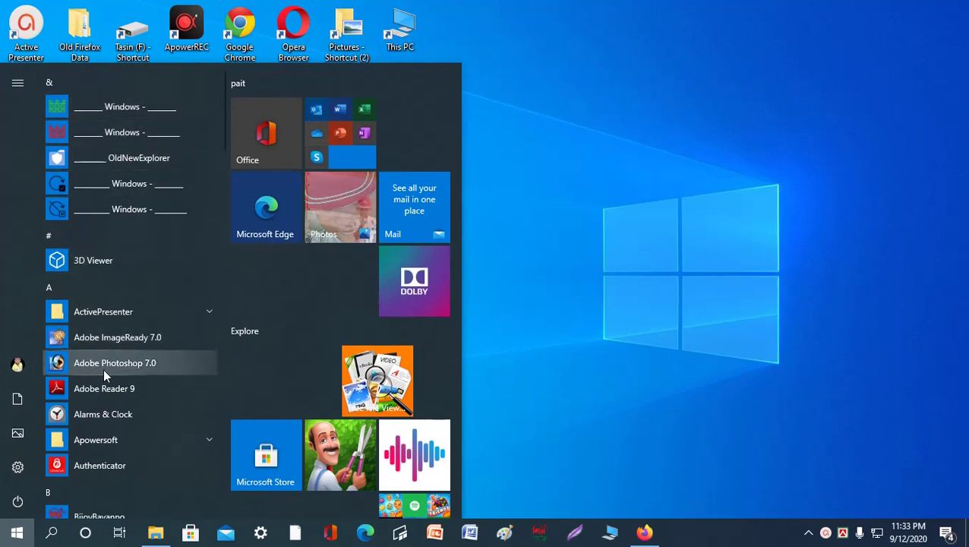
scroll(116, 380, "down", 3)
scroll(117, 379, "down", 3)
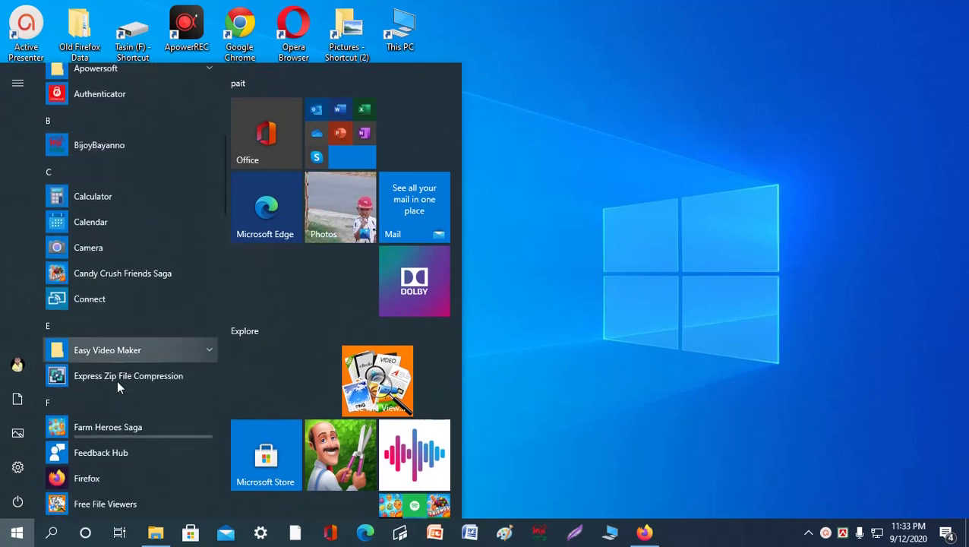
scroll(117, 379, "down", 3)
scroll(116, 379, "down", 3)
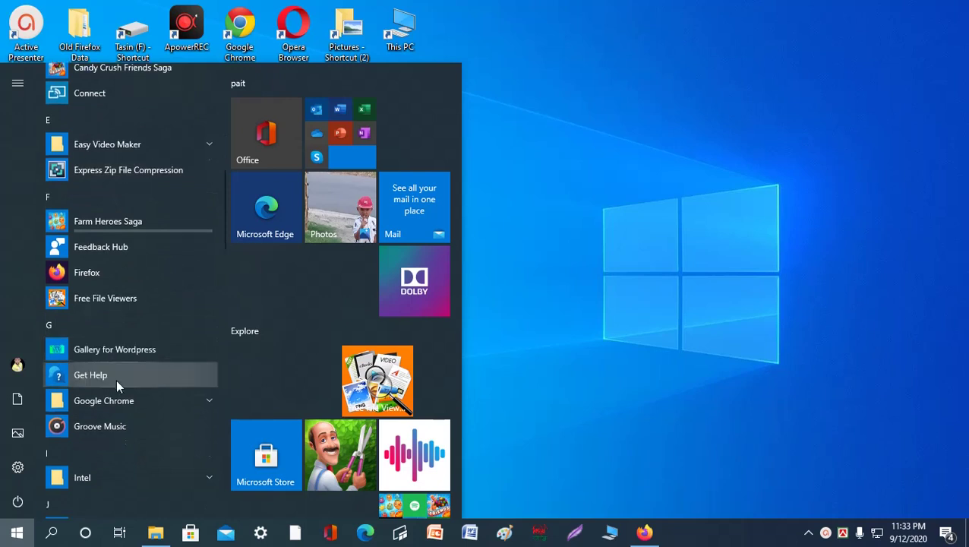
scroll(117, 379, "down", 3)
scroll(116, 379, "down", 3)
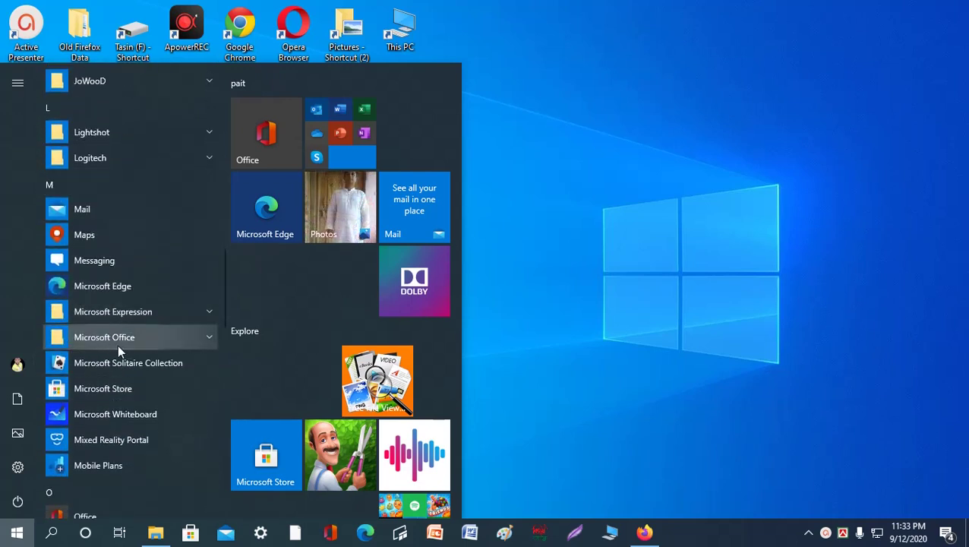
left_click(210, 341)
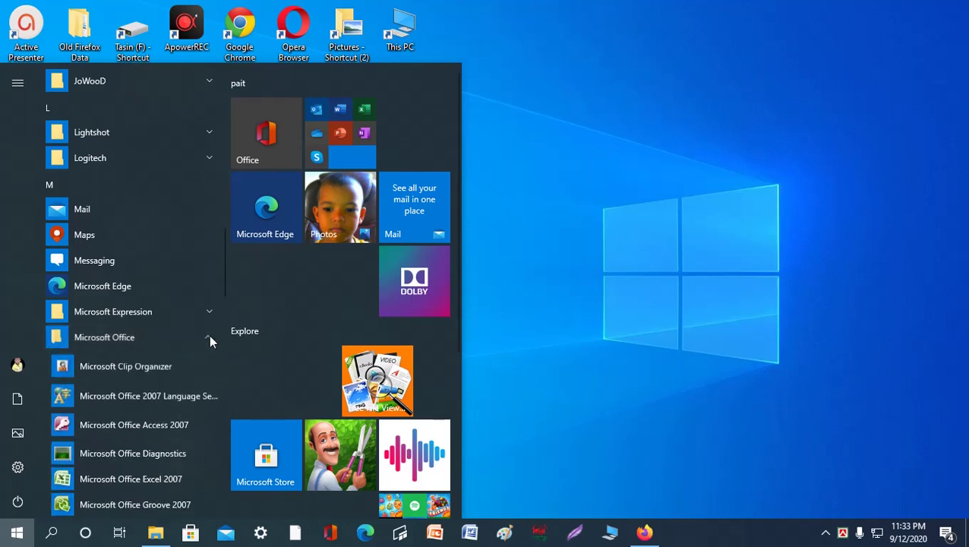
scroll(139, 351, "down", 1)
scroll(140, 348, "down", 1)
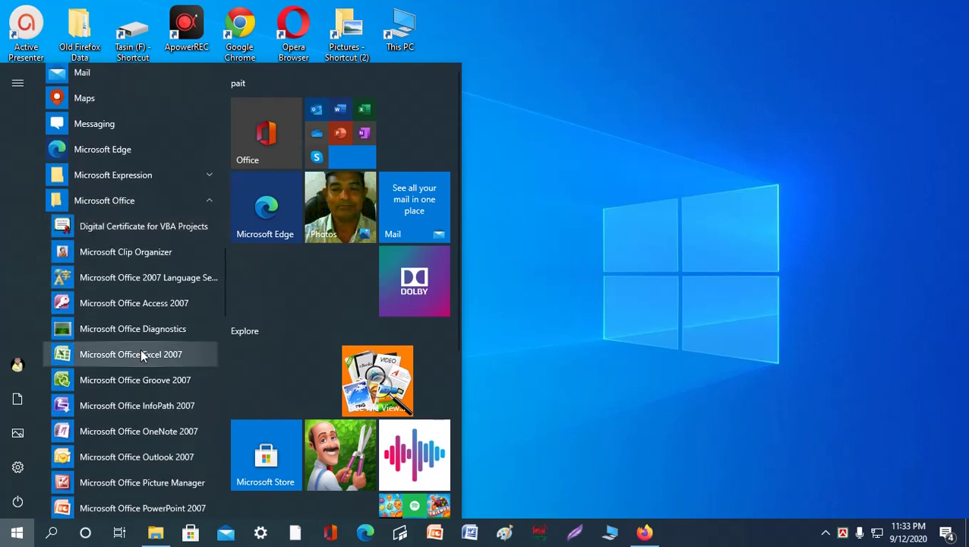
scroll(140, 349, "down", 1)
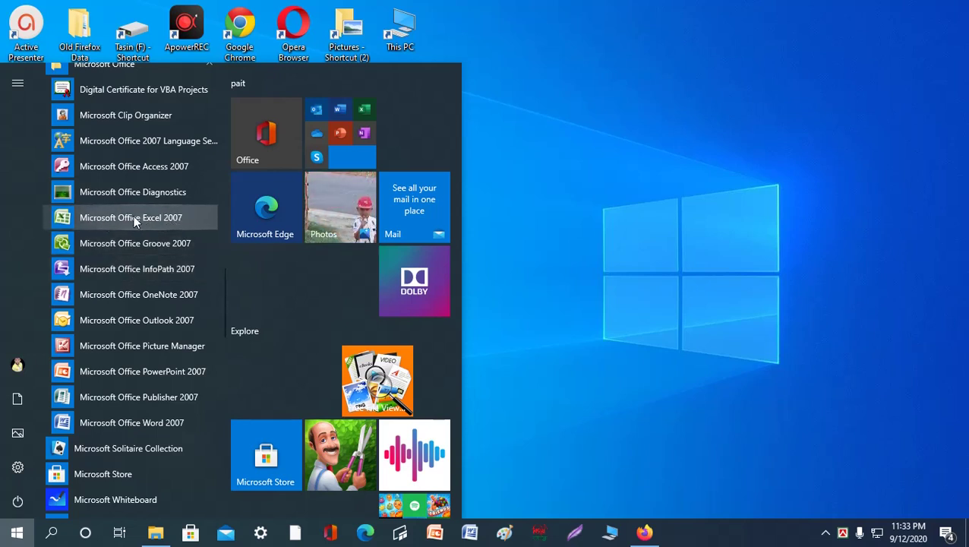
- Launch Microsoft Office Excel 2007 from the Microsoft Office folder
left_click(130, 218)
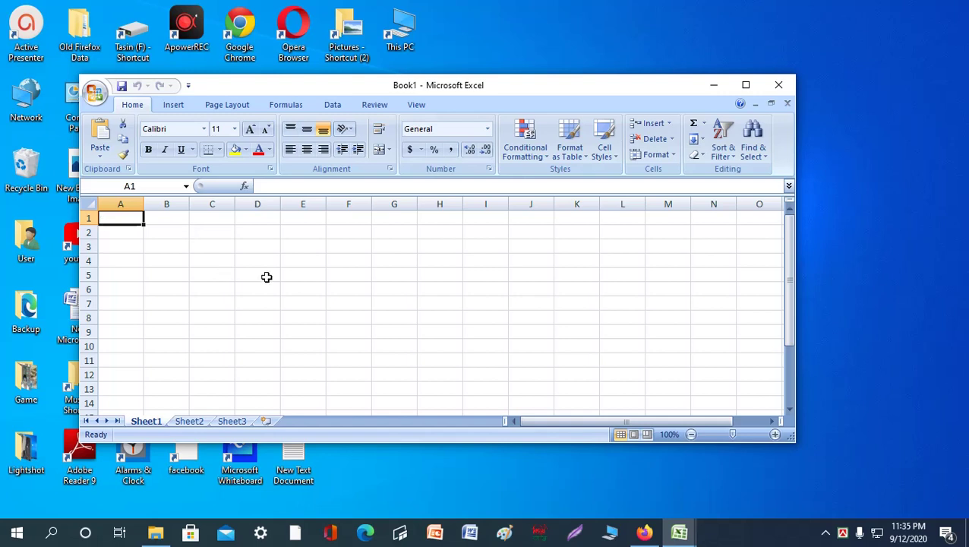
- Erase the stray characters typed into cell D1
left_click(245, 219)
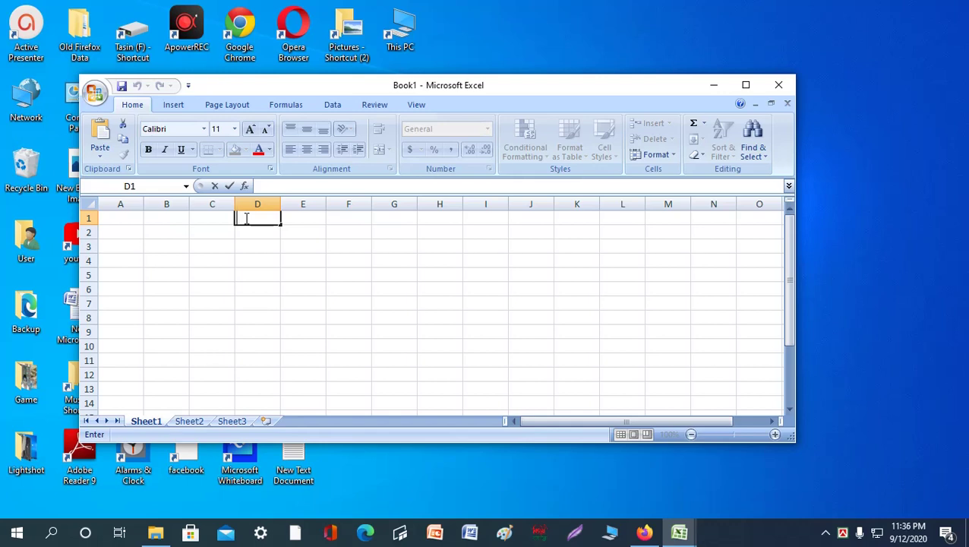
type("gc")
key("BackSpace")
key("BackSpace")
- Switch the Bijoy Bengali keyboard to Unicode input and select cell C1
left_click(844, 534)
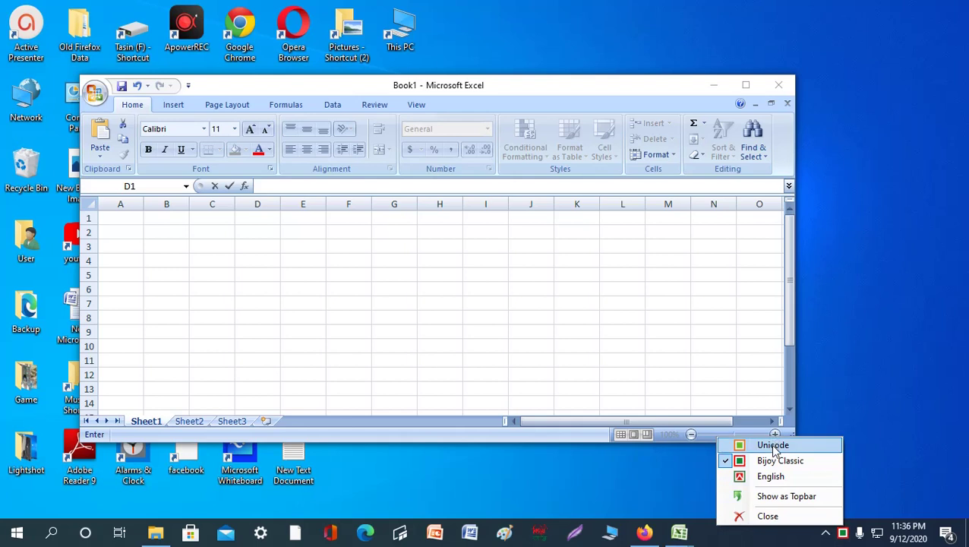
left_click(771, 444)
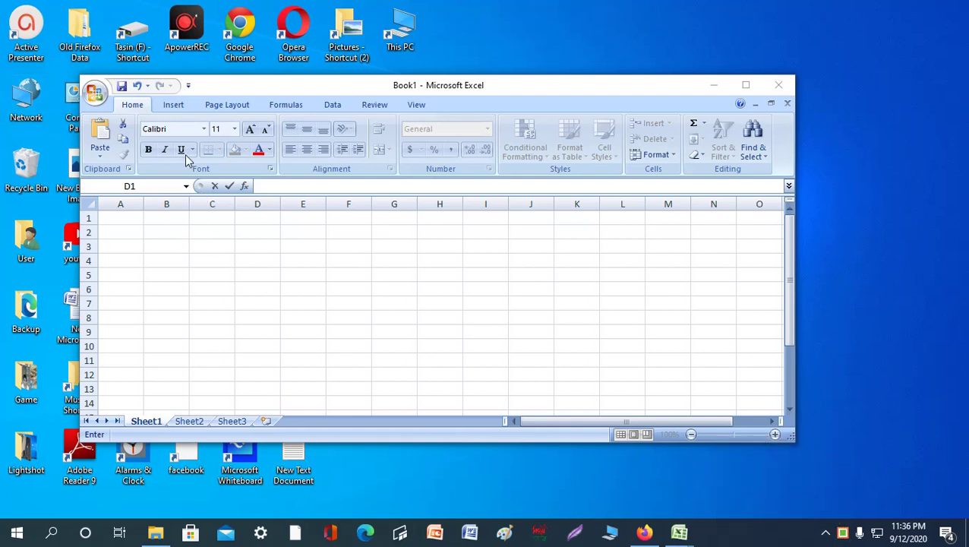
left_click(232, 218)
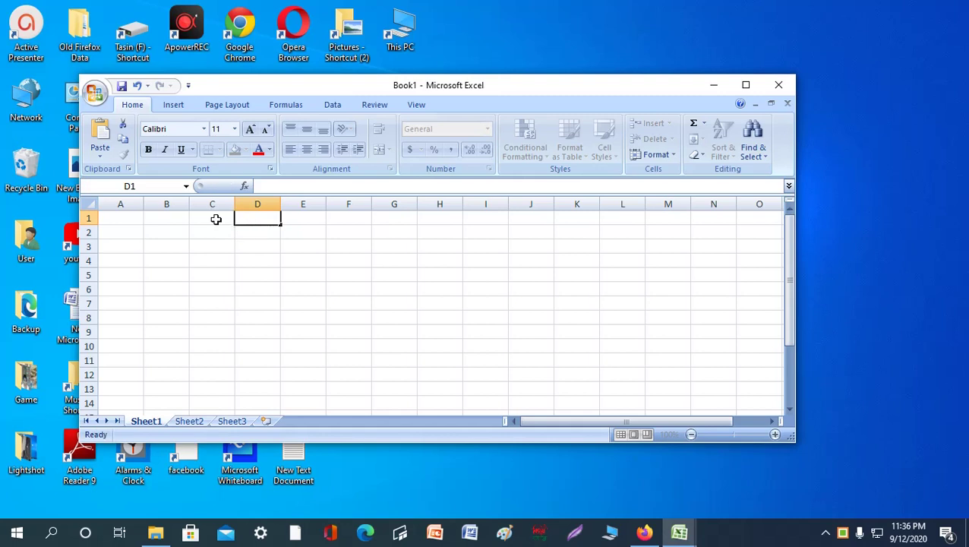
left_click(215, 218)
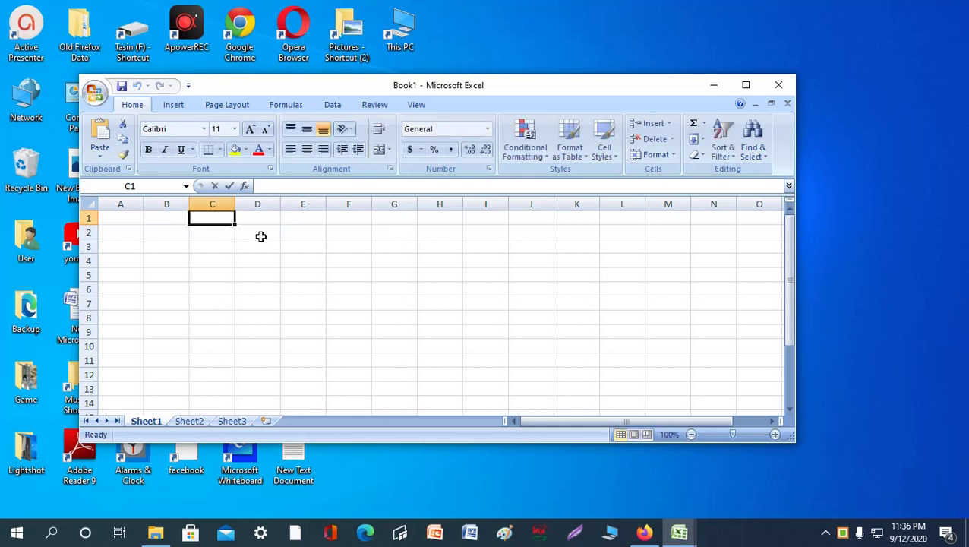
- Enter the shop name এমবি ইলেকট্রিক in C1 and its town location in C2
double_click(196, 218)
type("এ")
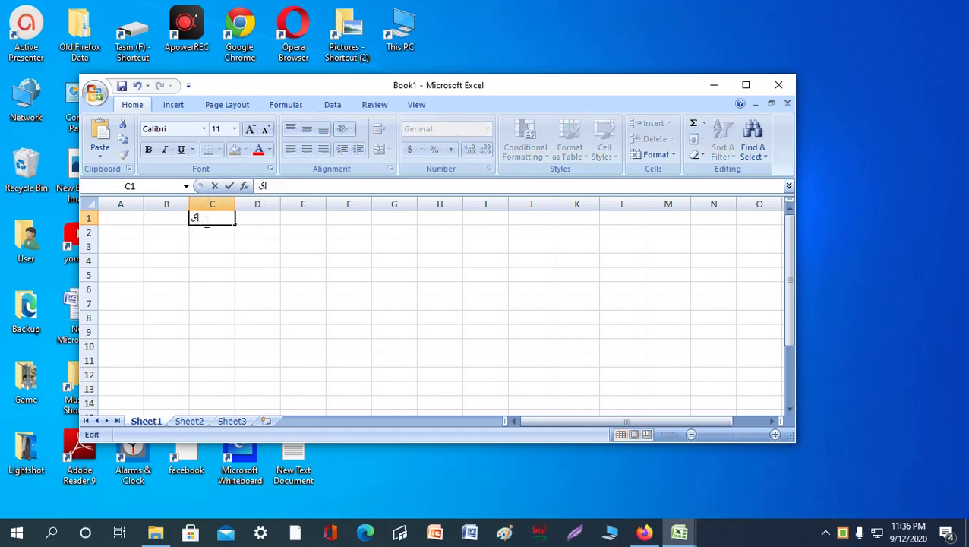
type("মবি")
type(" ই")
type("লে")
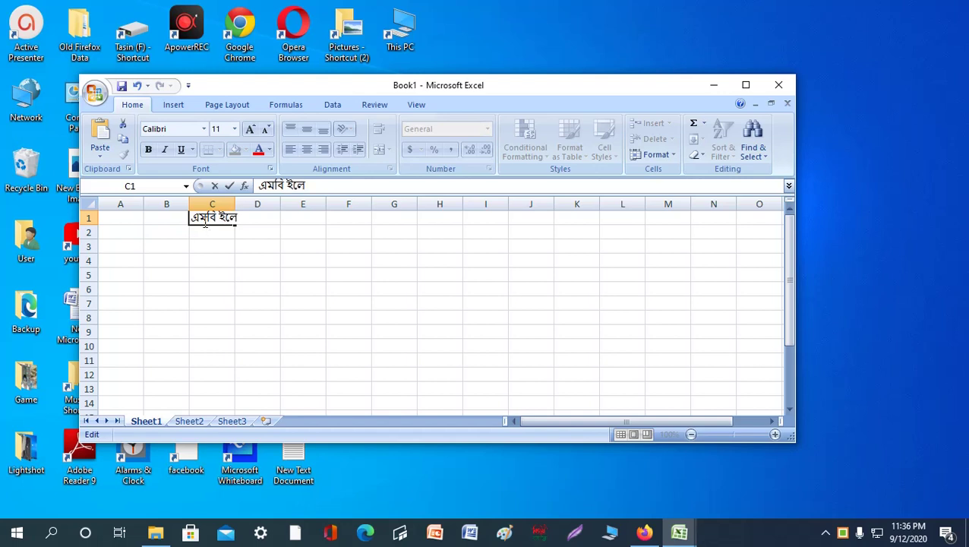
type("ক")
type("ট")
type("্রিক")
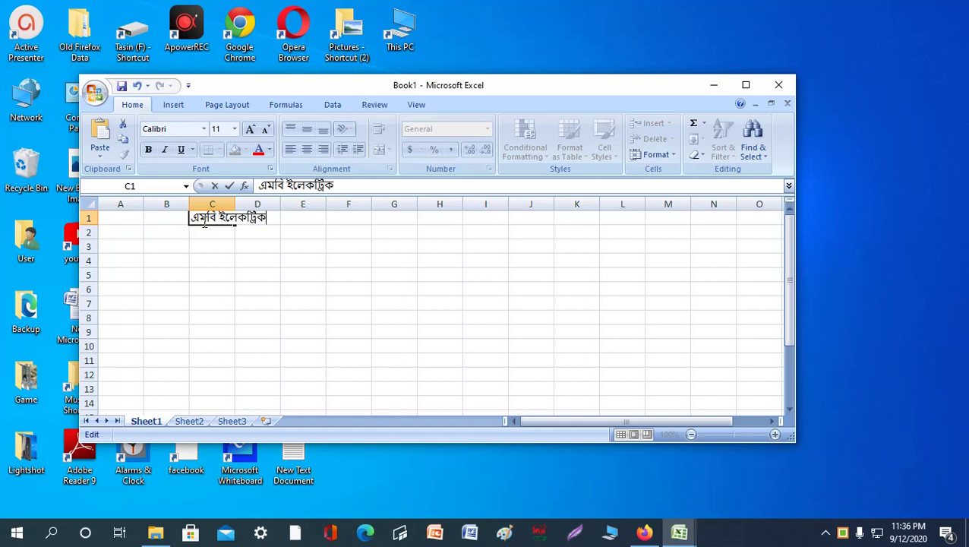
key("Return")
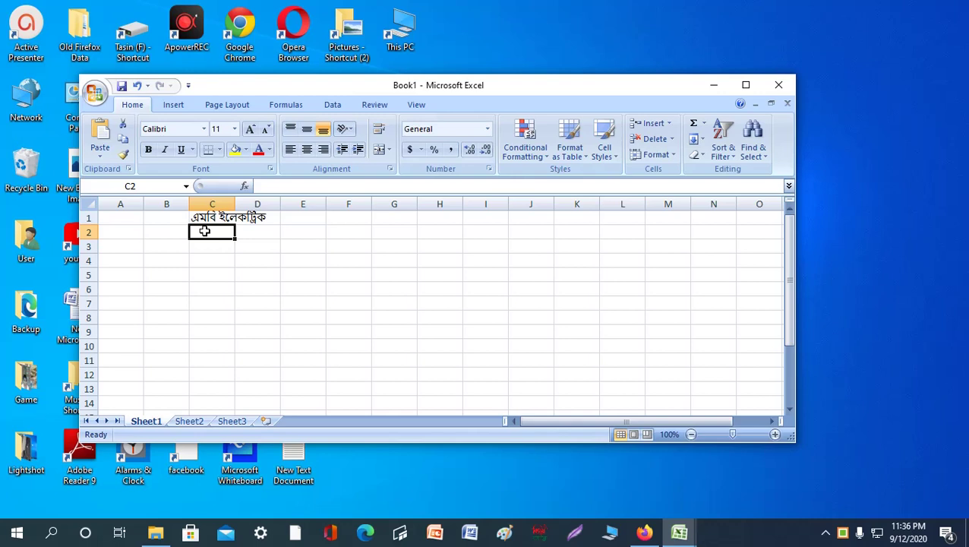
type("শে")
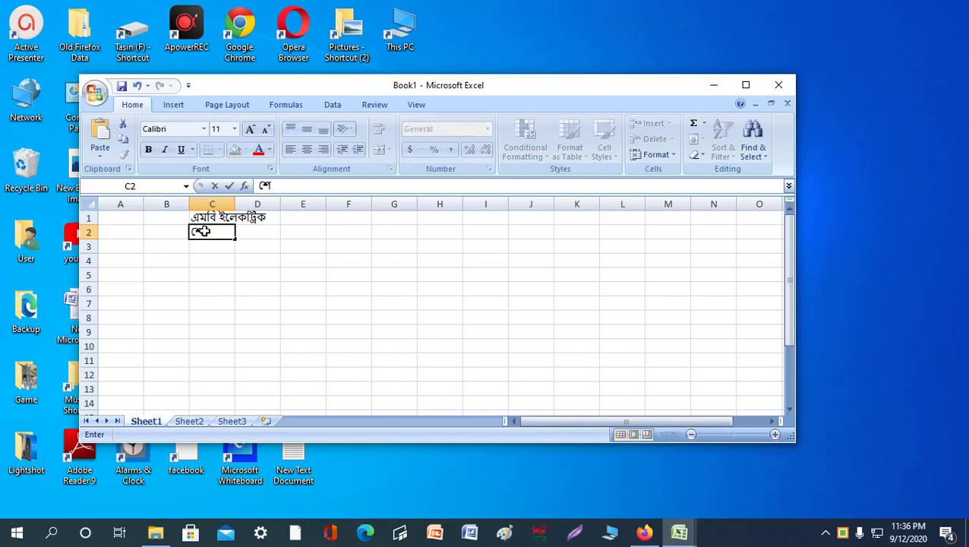
type("রপুর")
type(" টা")
type("উন,")
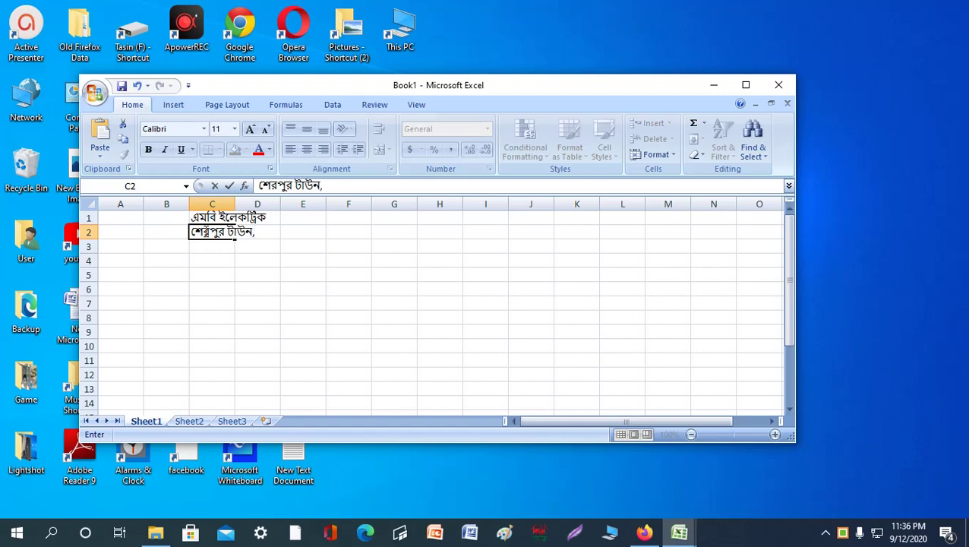
type(" শেরপু")
type("র")
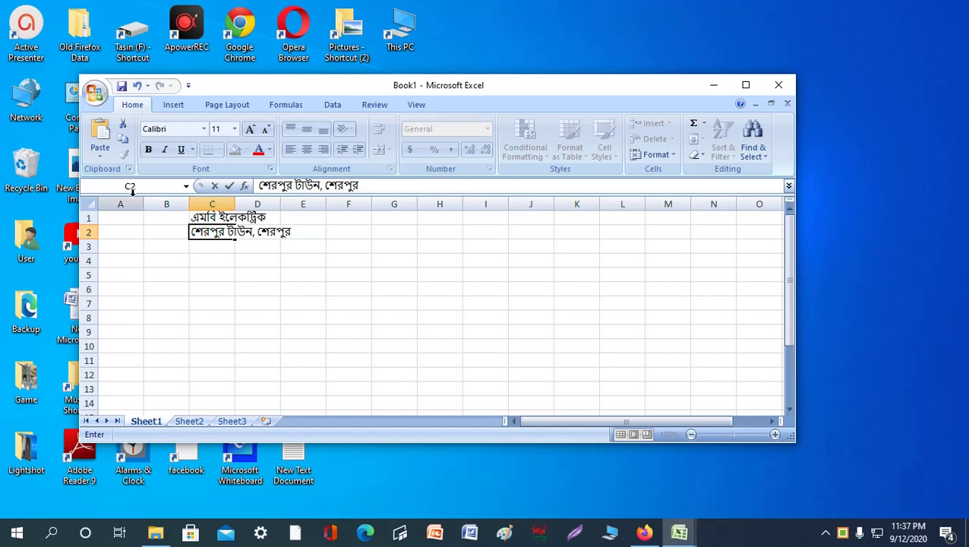
left_click(255, 230)
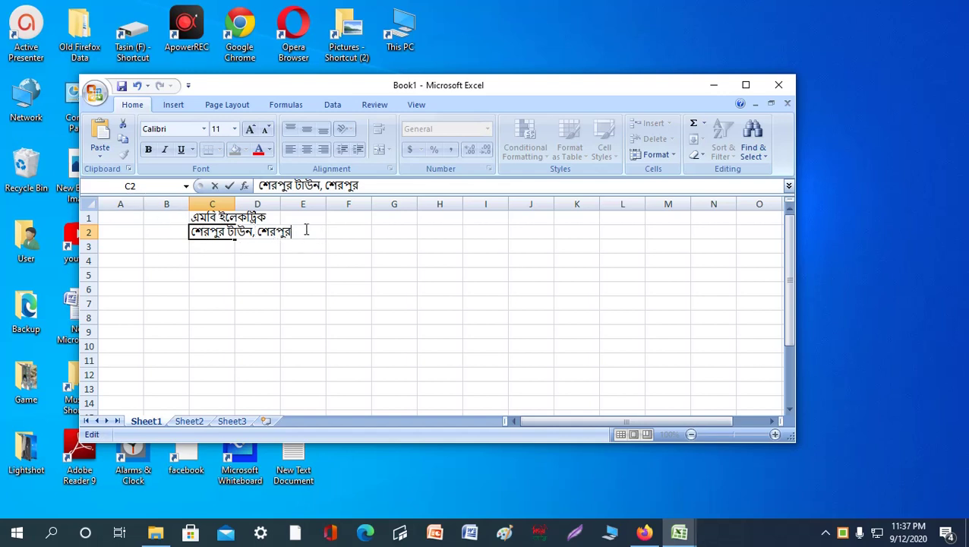
left_click(118, 261)
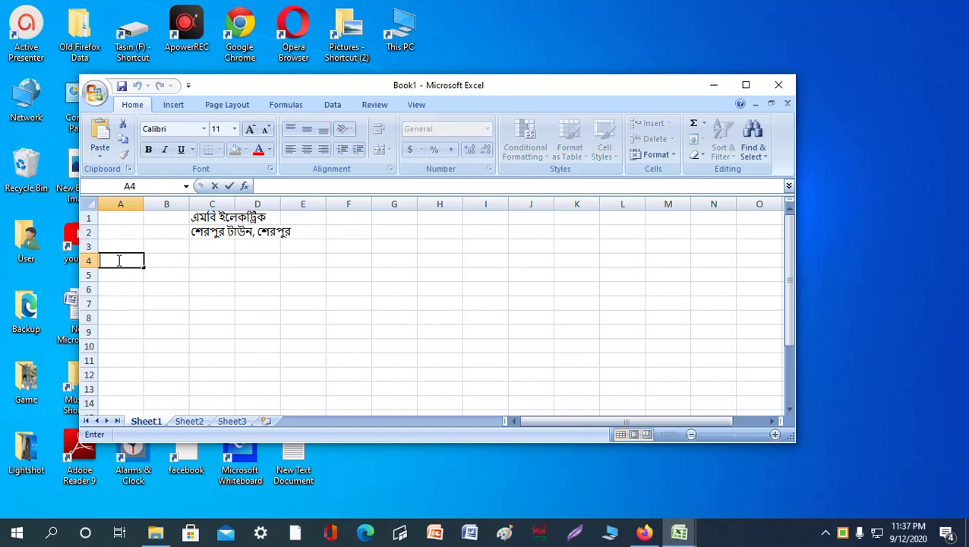
- Enter headings ক্রমিক নং in A4 and পন্যের নাম in B4, widening column A
type("ক")
type("্রা")
type("মি")
type("ক")
type(" নং")
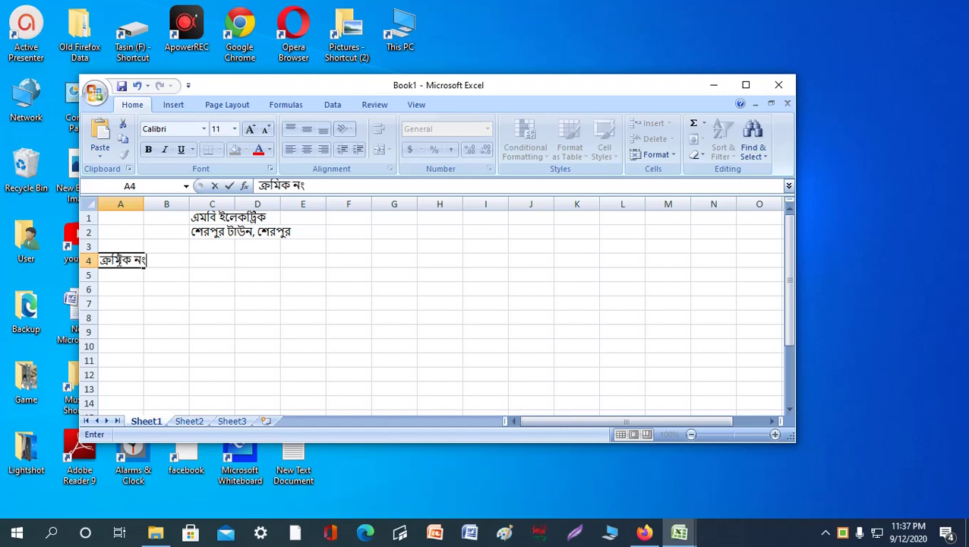
left_click(133, 204)
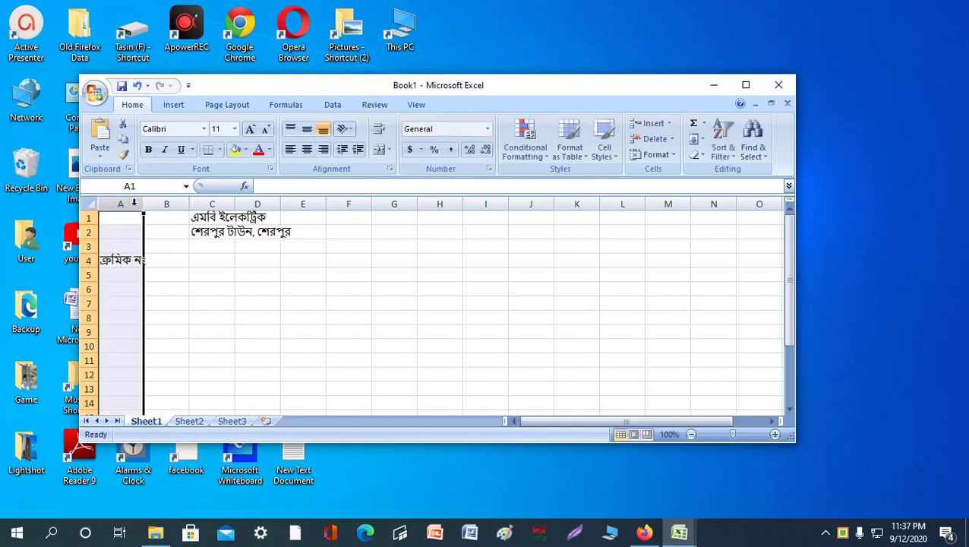
left_click_drag(144, 205, 150, 209)
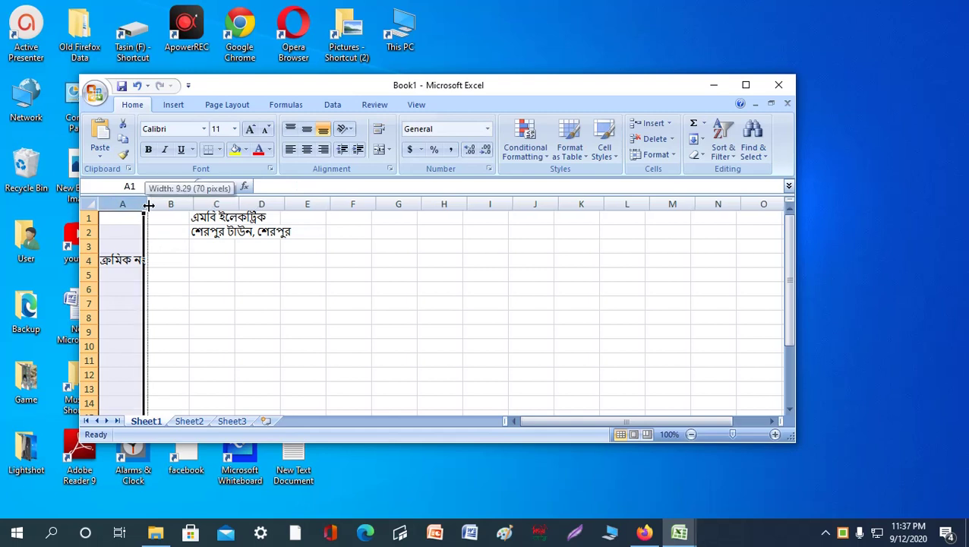
left_click(169, 261)
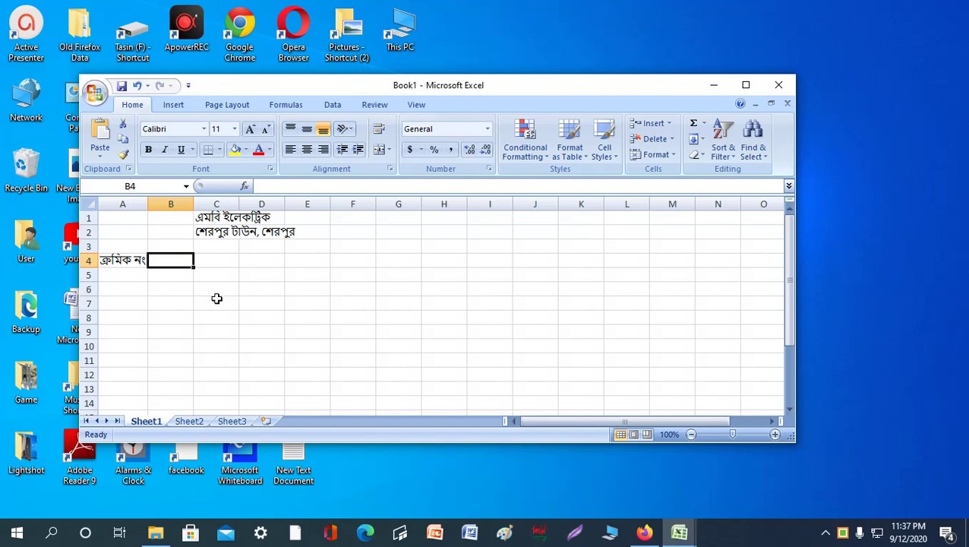
type("প")
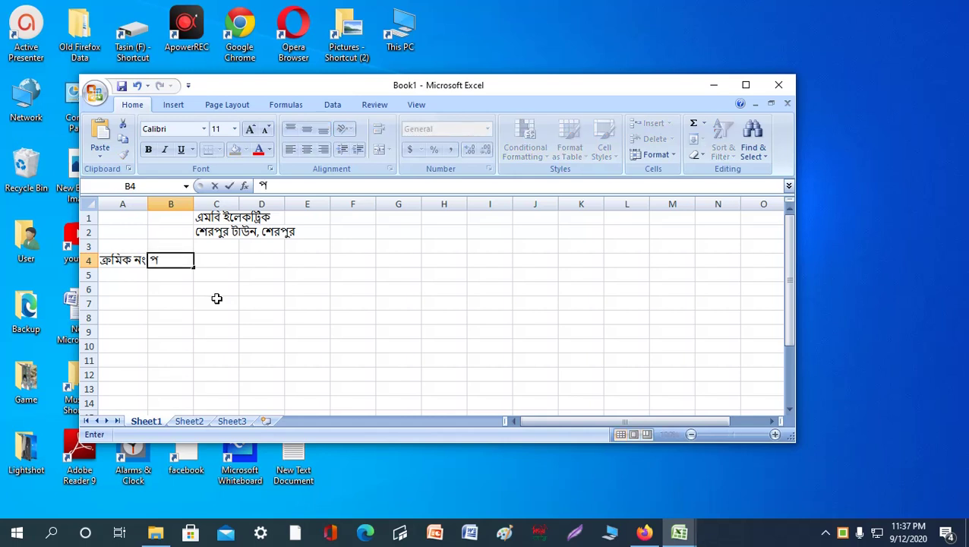
type("ন্যে")
type("র ")
type("নাম")
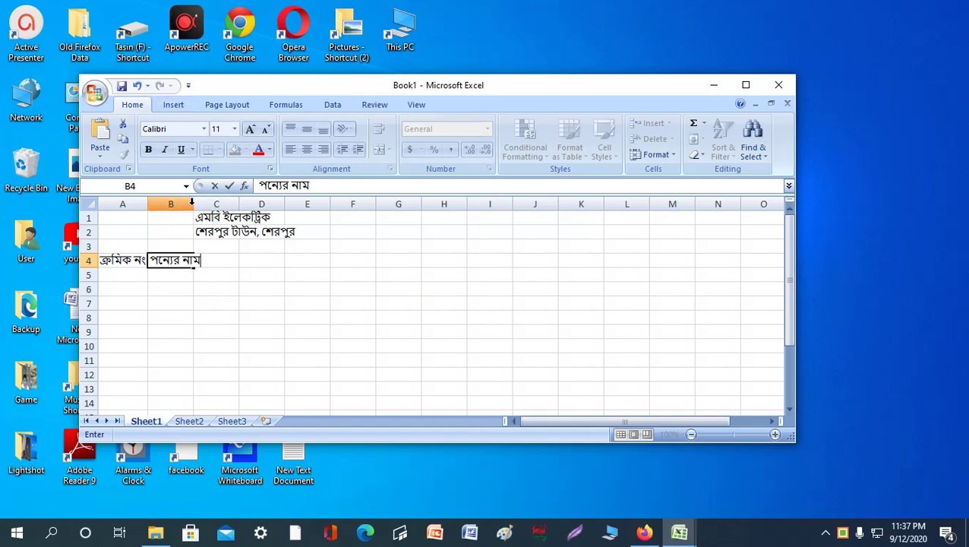
left_click_drag(183, 204, 196, 202)
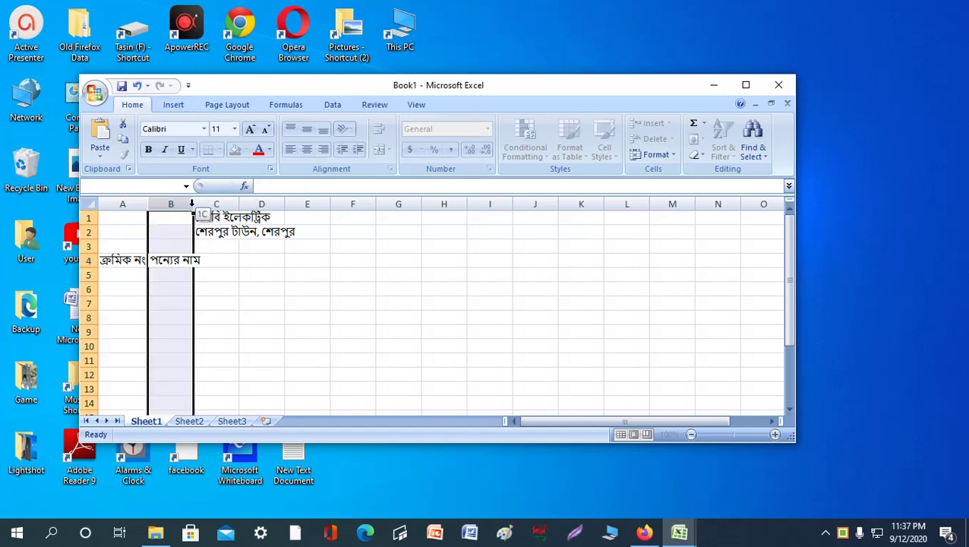
left_click_drag(195, 202, 206, 204)
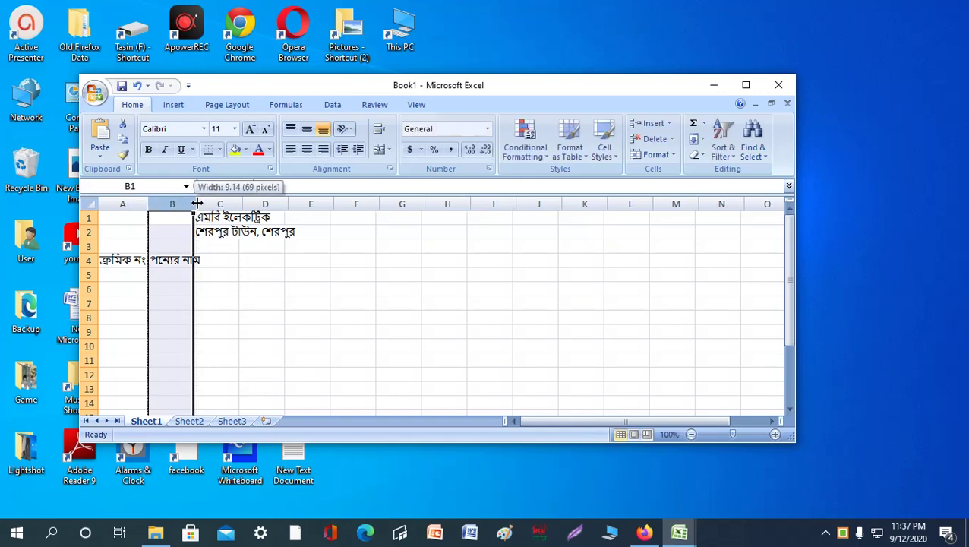
- Type the heading পরিমাণ into C4, correcting a typo
left_click(232, 259)
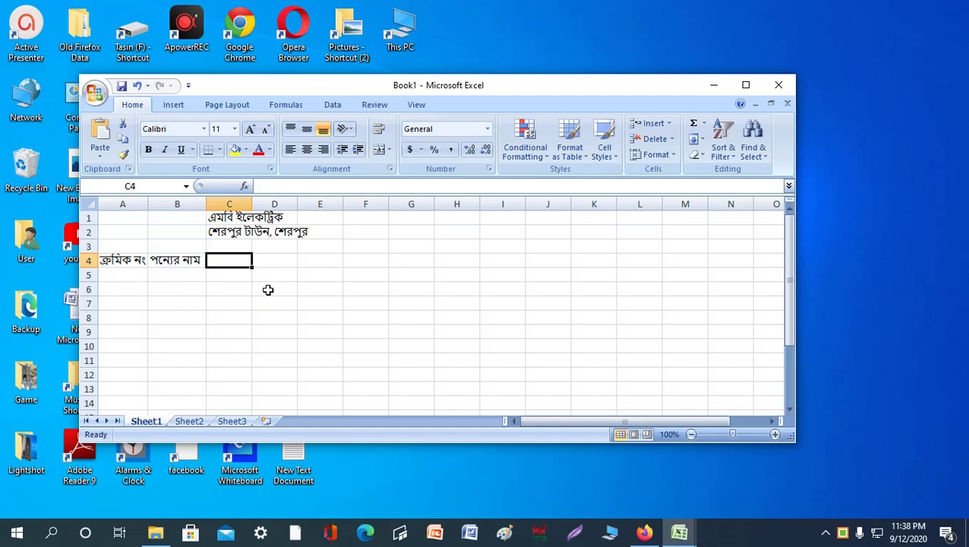
type("প")
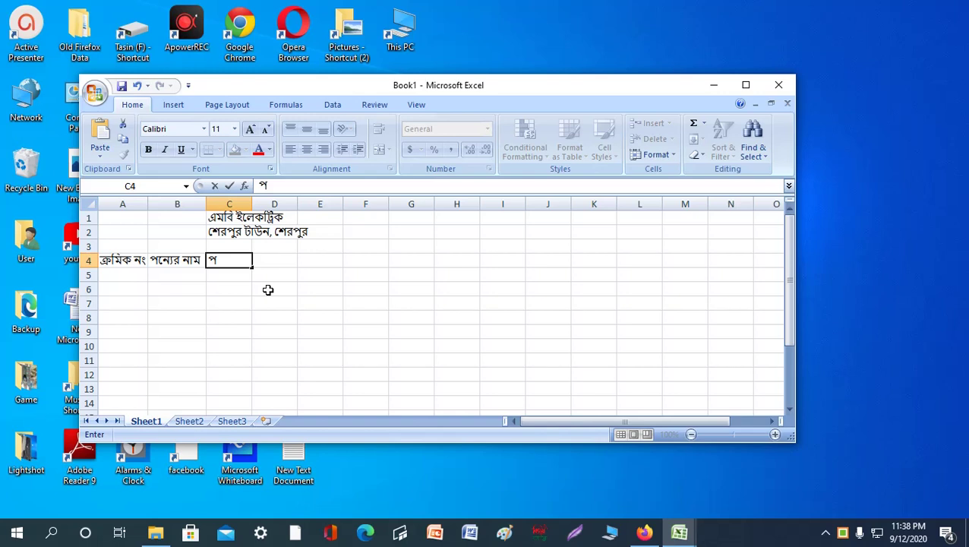
type("মি")
key("BackSpace")
key("BackSpace")
type("রিম")
type("াণ")
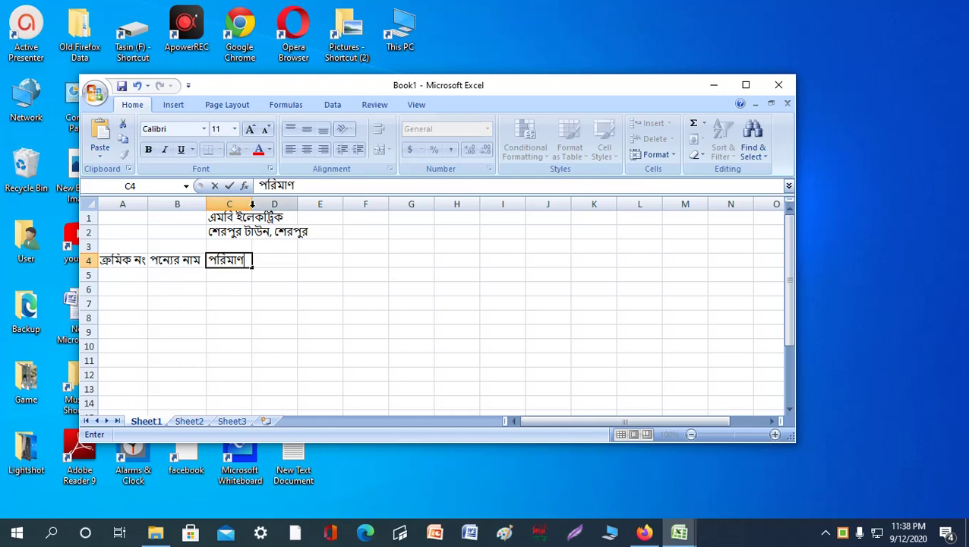
- Commit পরিমাণ and drag column C wider to fit the C1–C2 titles
left_click(246, 204)
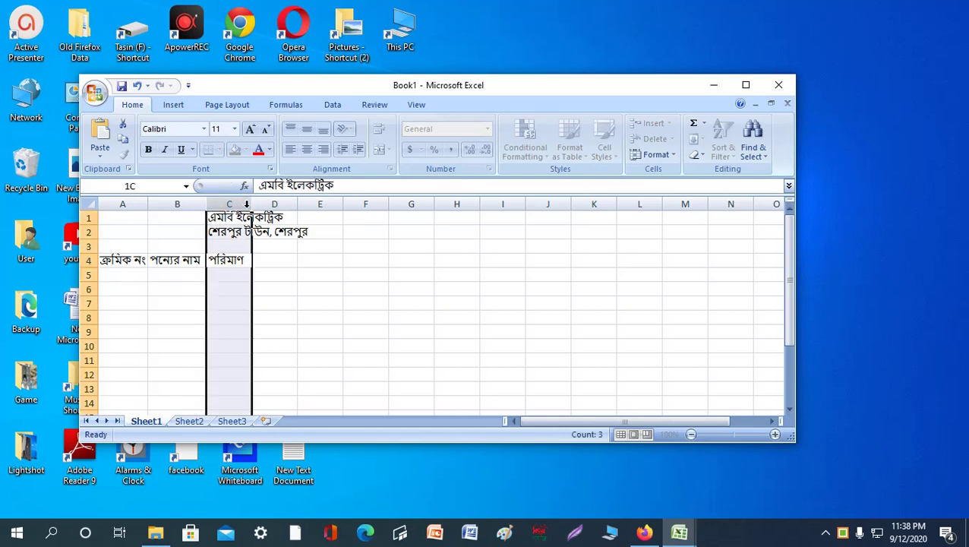
left_click_drag(251, 203, 293, 203)
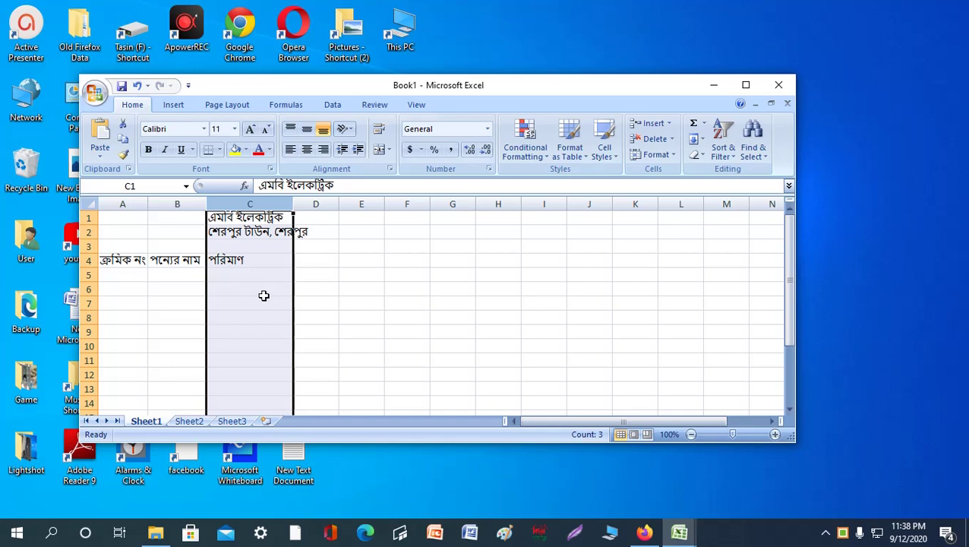
left_click(125, 275)
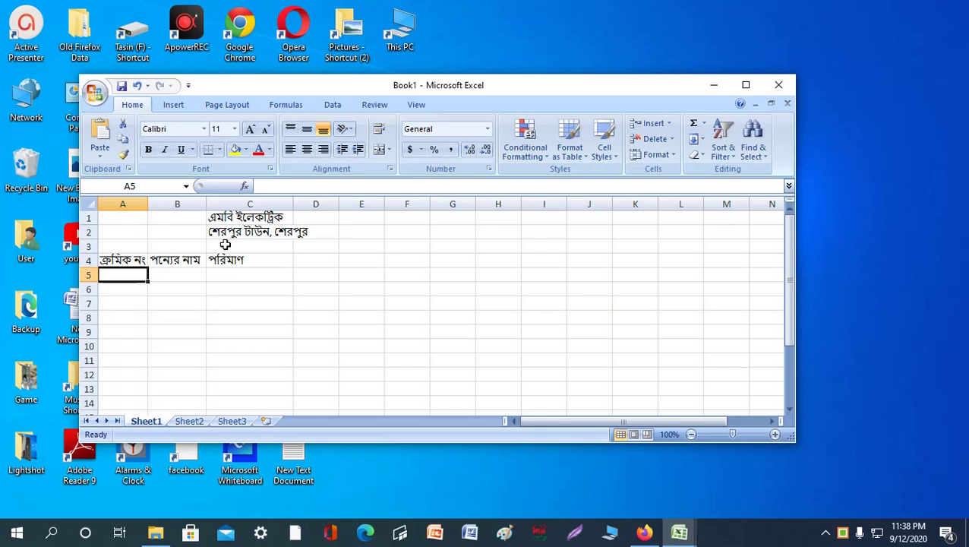
- Enter the subtitle মজুদ পন্যের তালিকা in cell C3, fixing typos
left_click(222, 247)
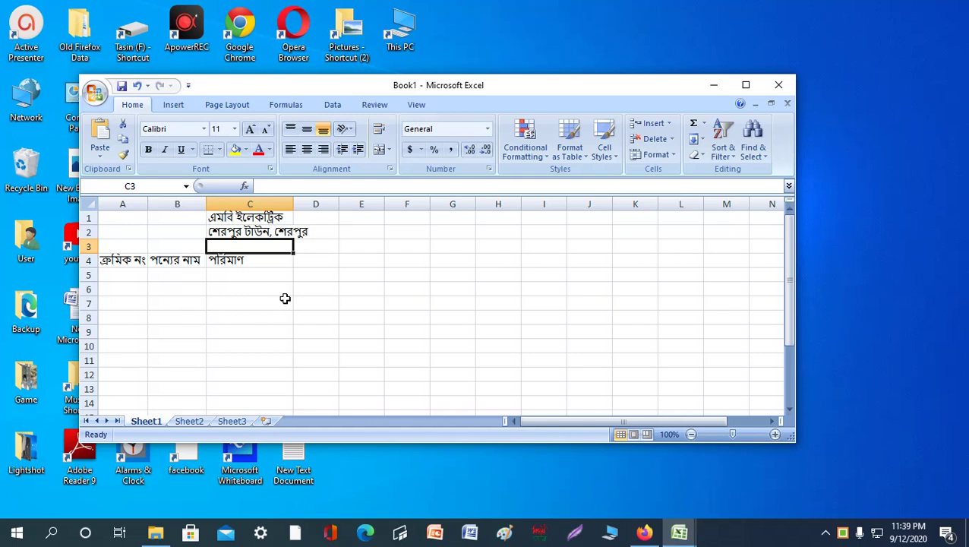
type("মহ")
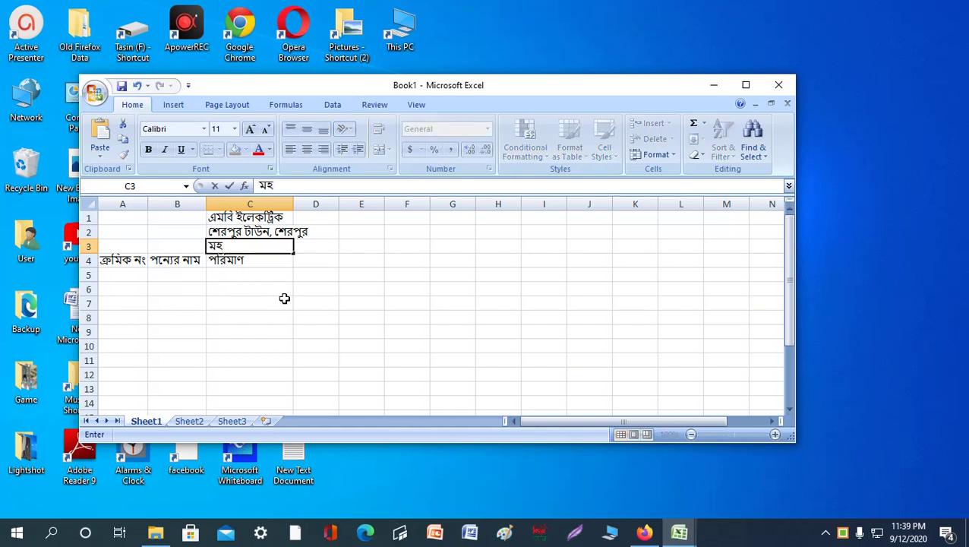
key("BackSpace")
type("জু")
type("দ প")
type("ন্যে")
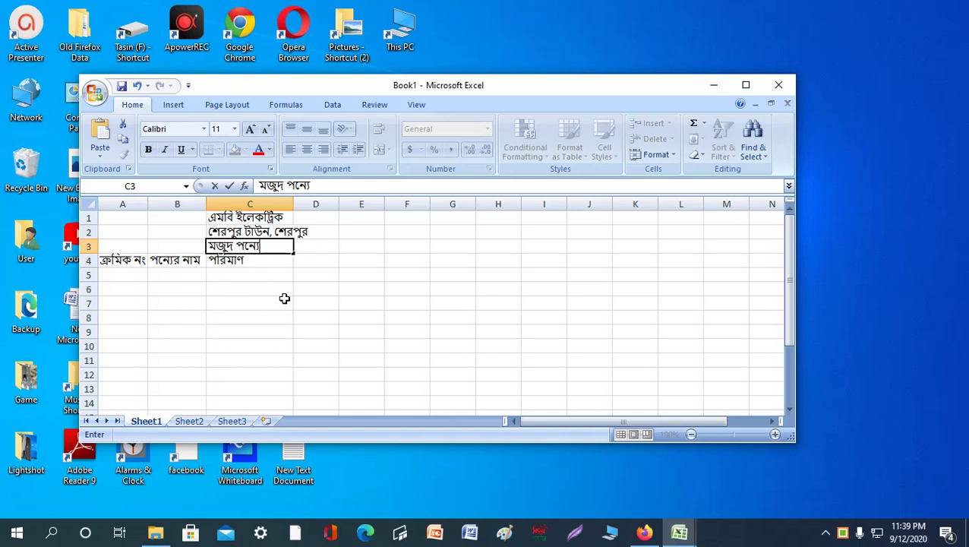
type("র তারি")
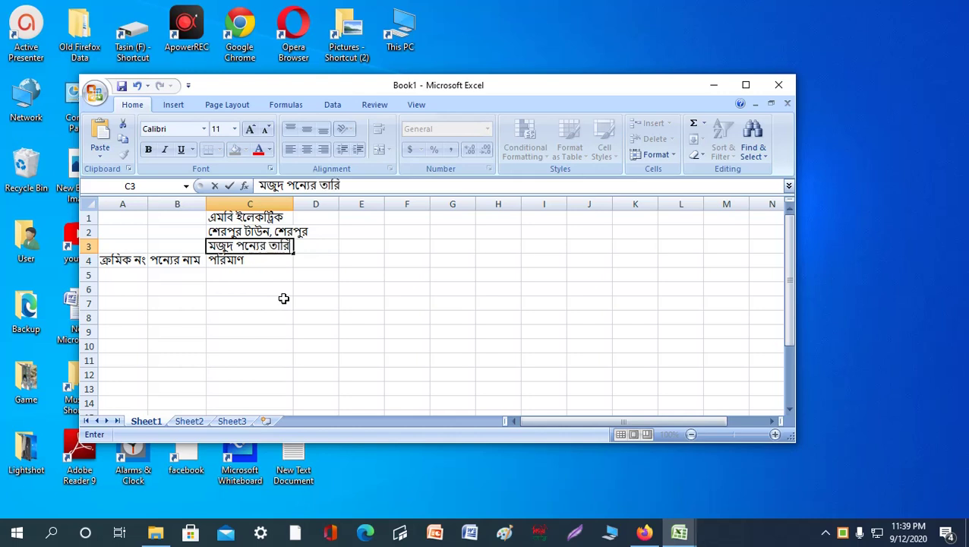
type("ল")
key("BackSpace")
key("BackSpace")
type("া")
key("BackSpace")
type("লিকা")
left_click(265, 262)
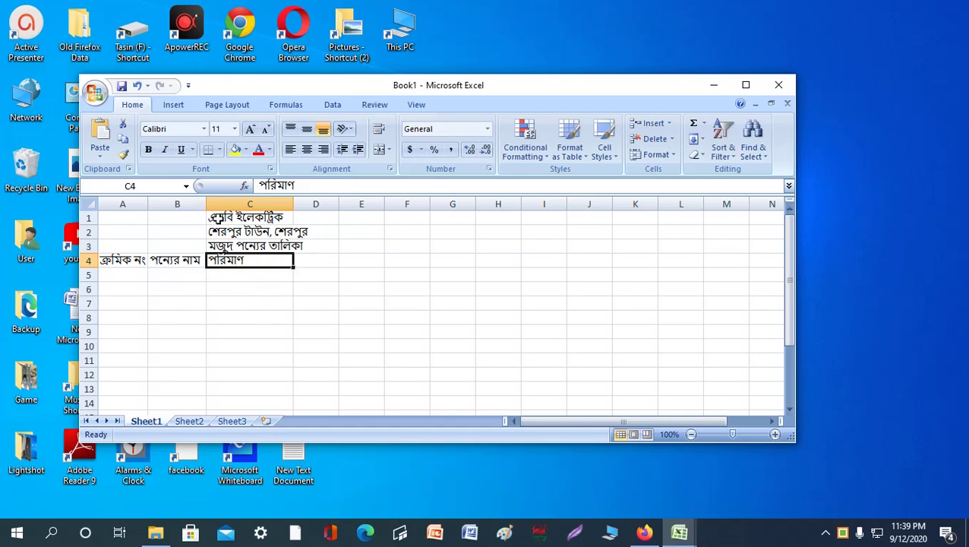
- Center the three title lines in C1:D3
left_click_drag(215, 219, 298, 248)
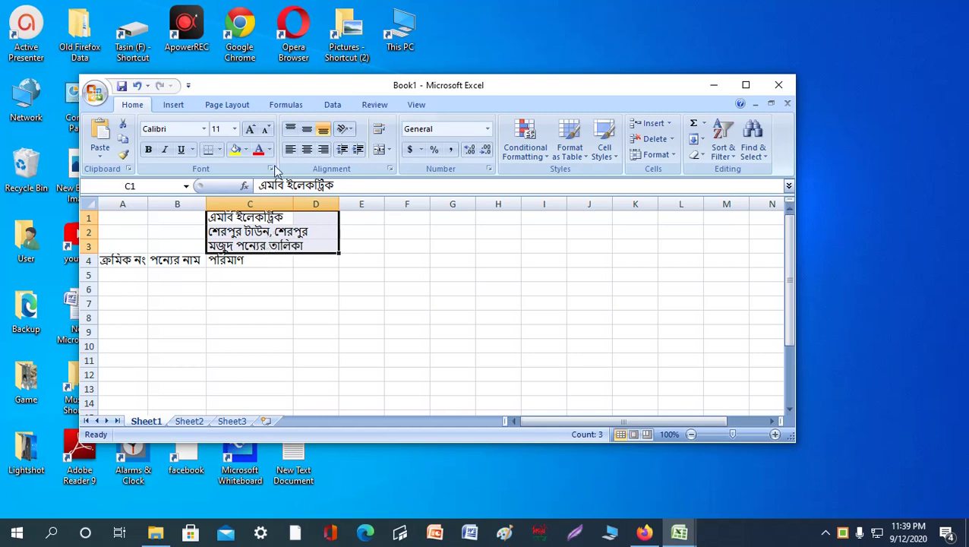
left_click(303, 150)
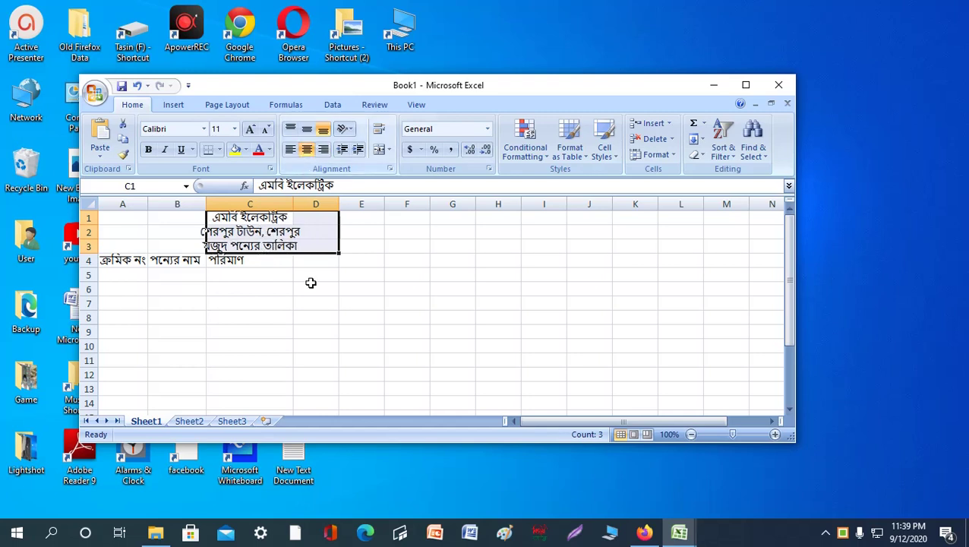
left_click(330, 262)
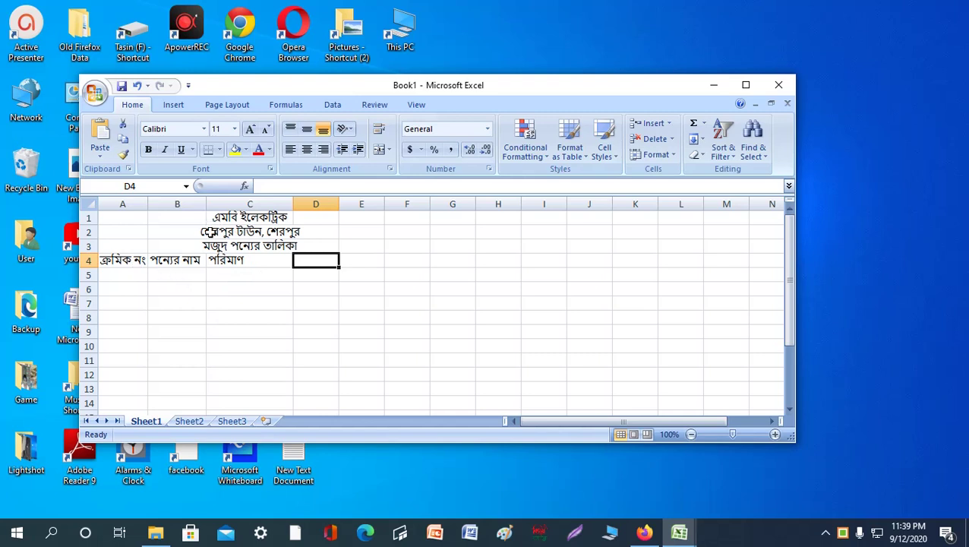
- Drag columns A and B wider, column B to 13.86, to fit row 4 headings
left_click(144, 204)
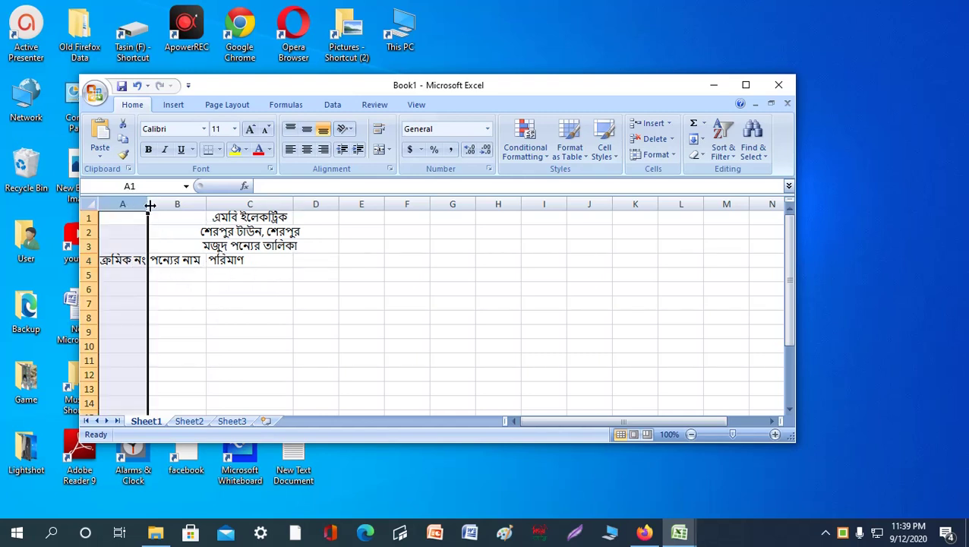
left_click_drag(146, 203, 170, 203)
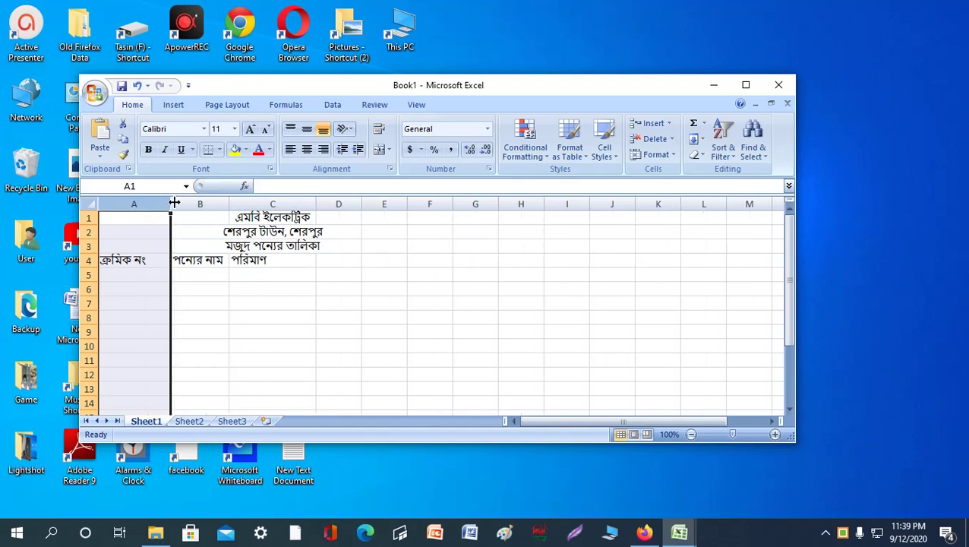
left_click(224, 204)
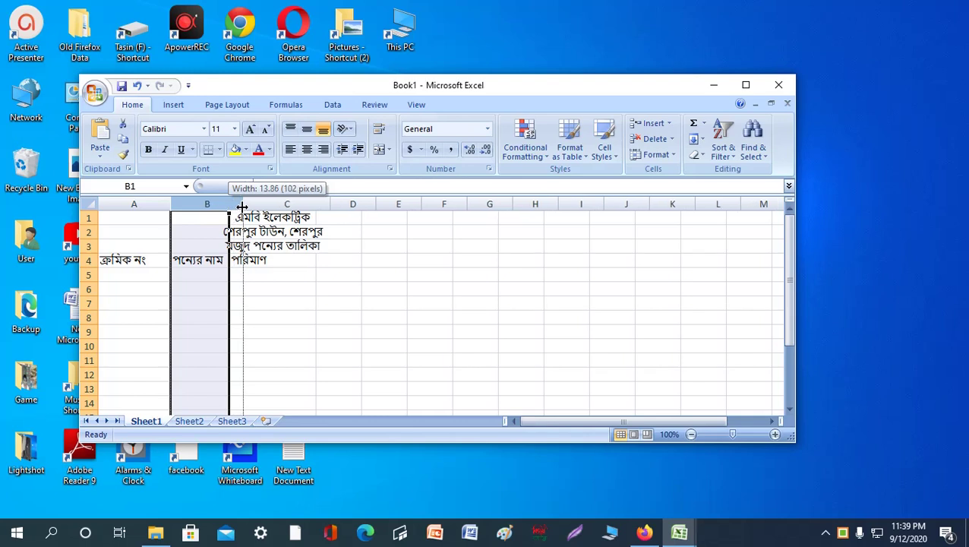
left_click_drag(227, 204, 243, 204)
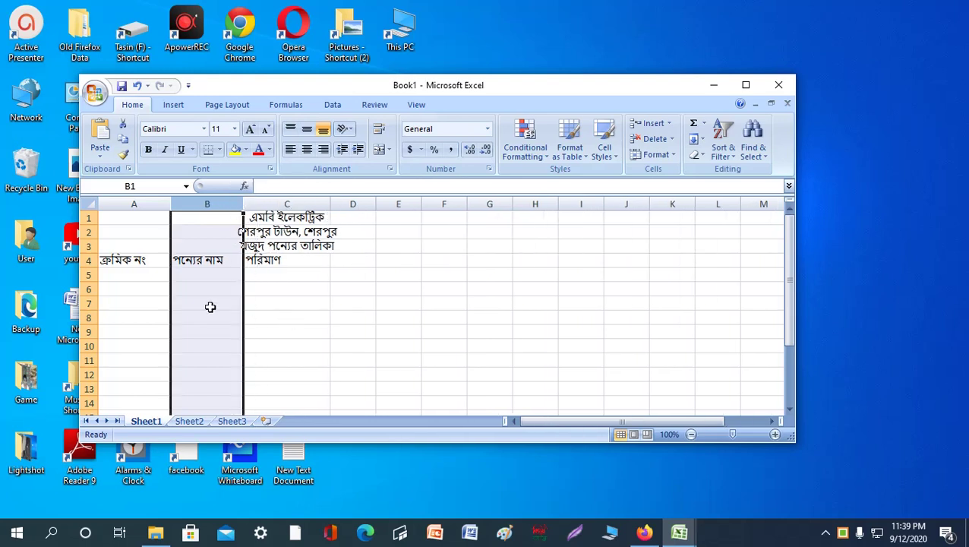
left_click(137, 277)
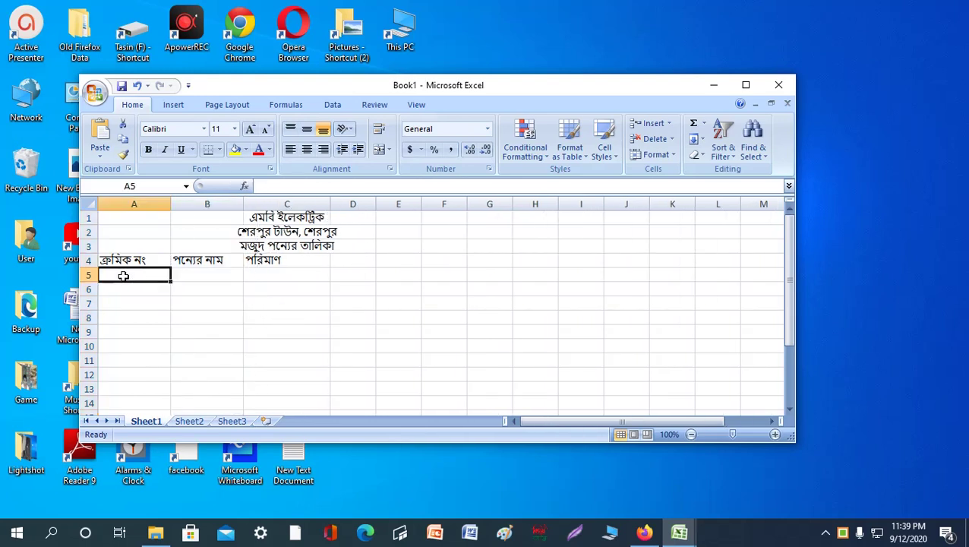
- Fill row 5 with 1, বিআরবি ফ্যান, 15টি and start serial 2 in A6
type("1.")
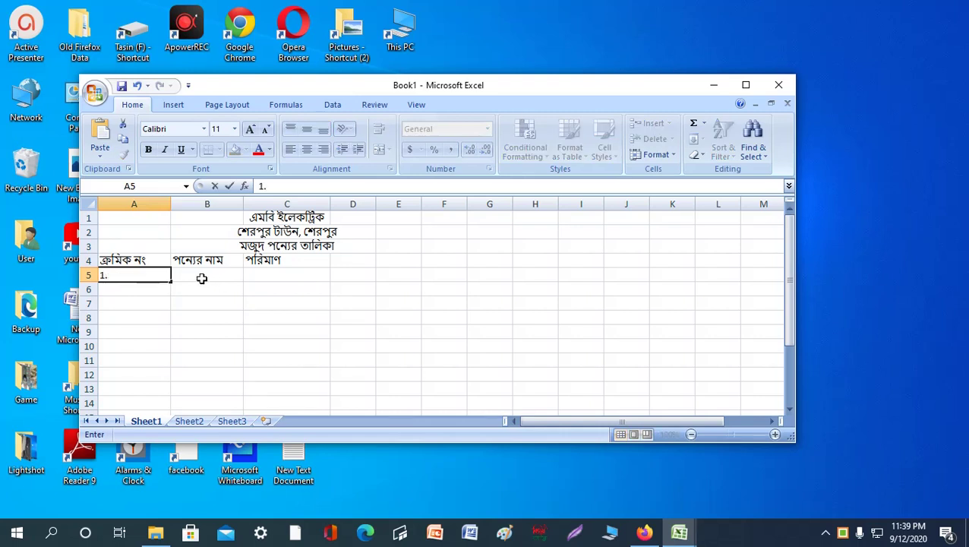
left_click(202, 276)
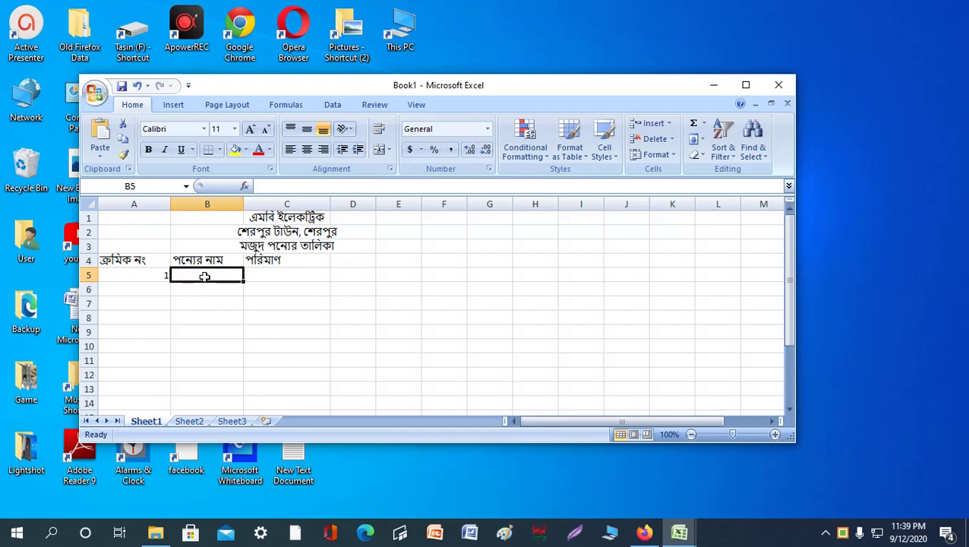
type("ব্")
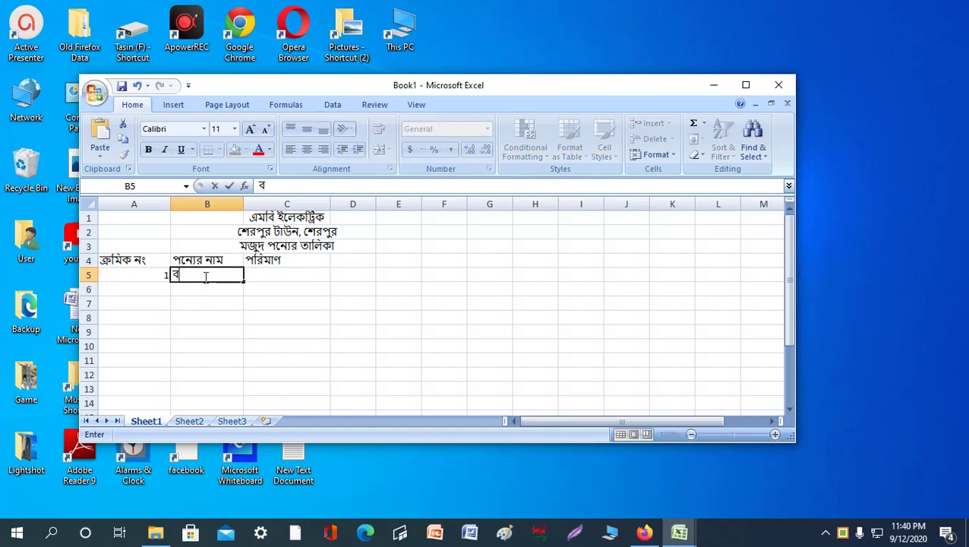
key("BackSpace")
type("বি")
type("আ")
type("রবি")
type(" ফ্য")
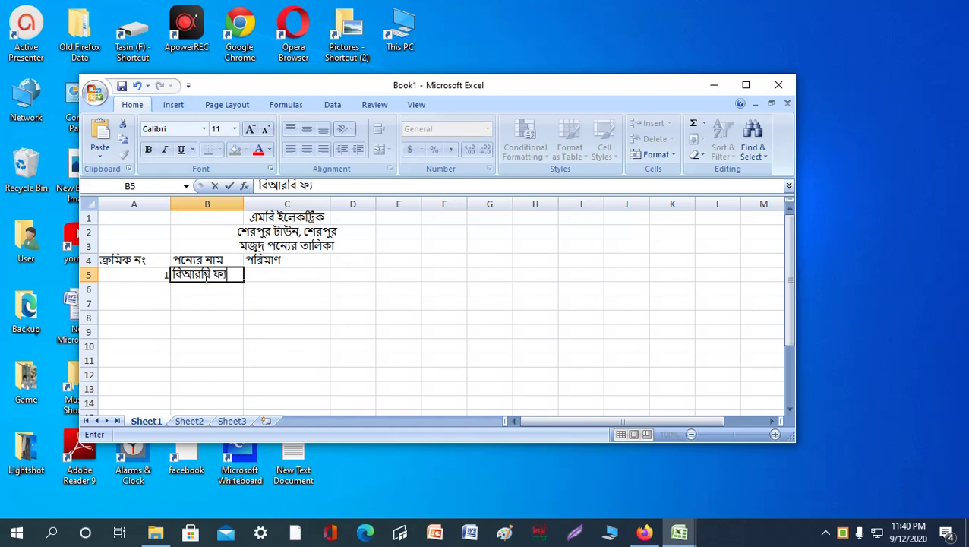
type("ান")
left_click(296, 273)
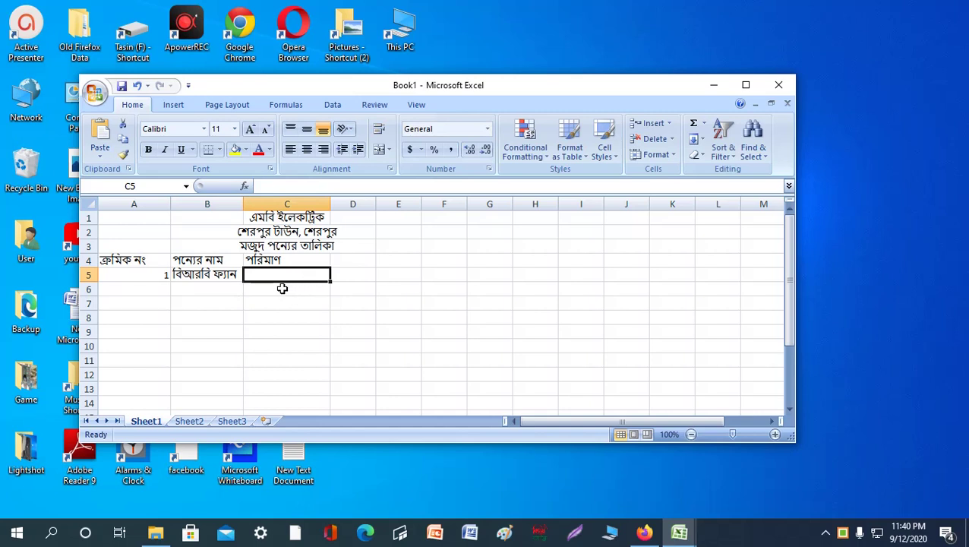
type("15")
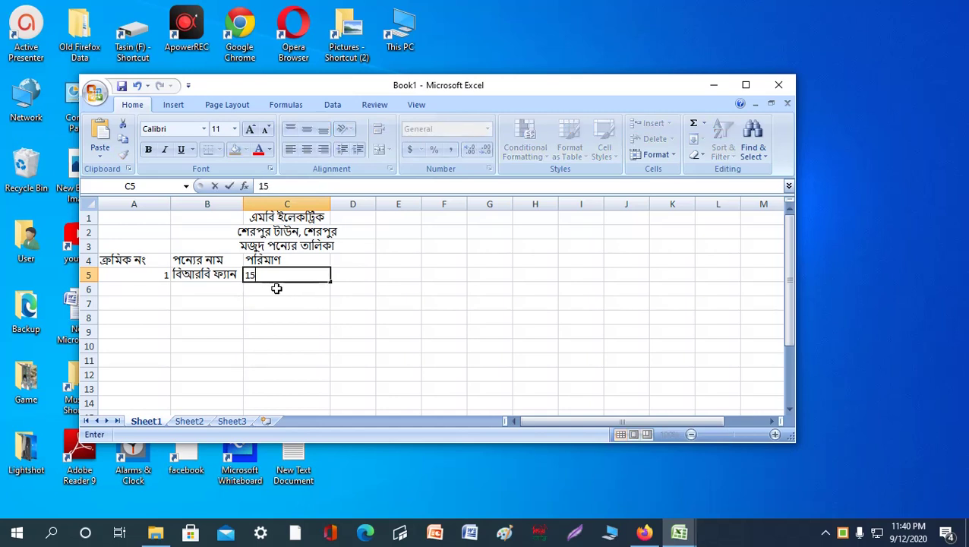
type("টি")
left_click(137, 290)
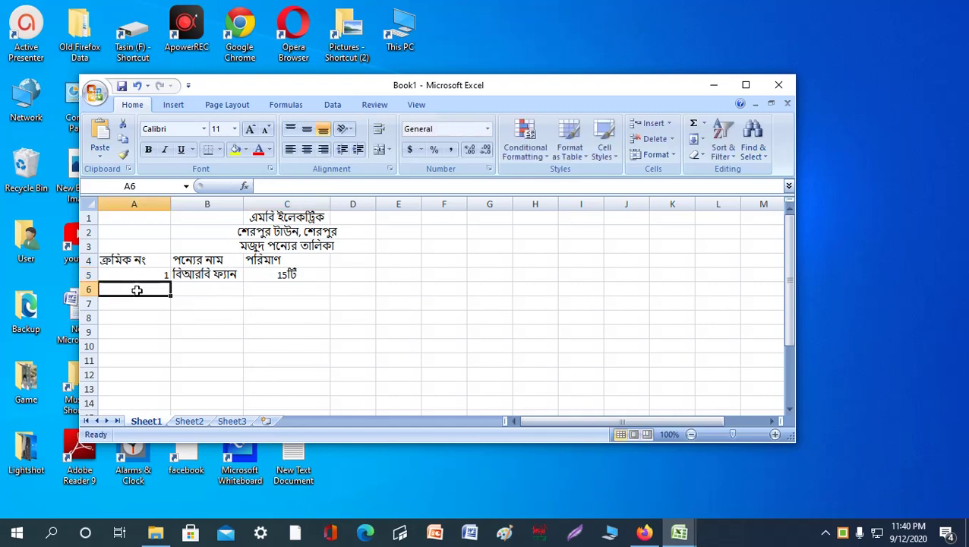
type("2")
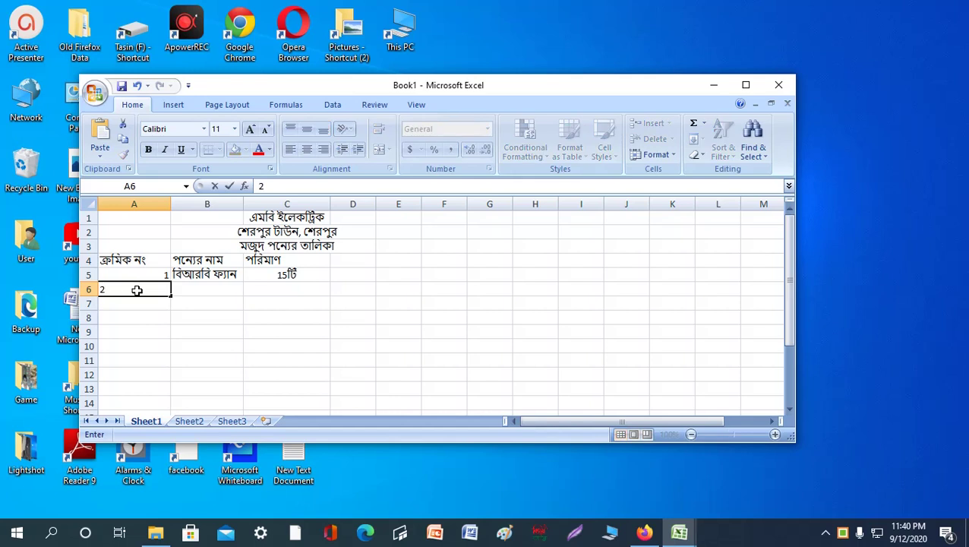
- Enter the second product name প্যারাডাইজ ফ্যান in B6, correcting the mistyped characters
left_click(198, 290)
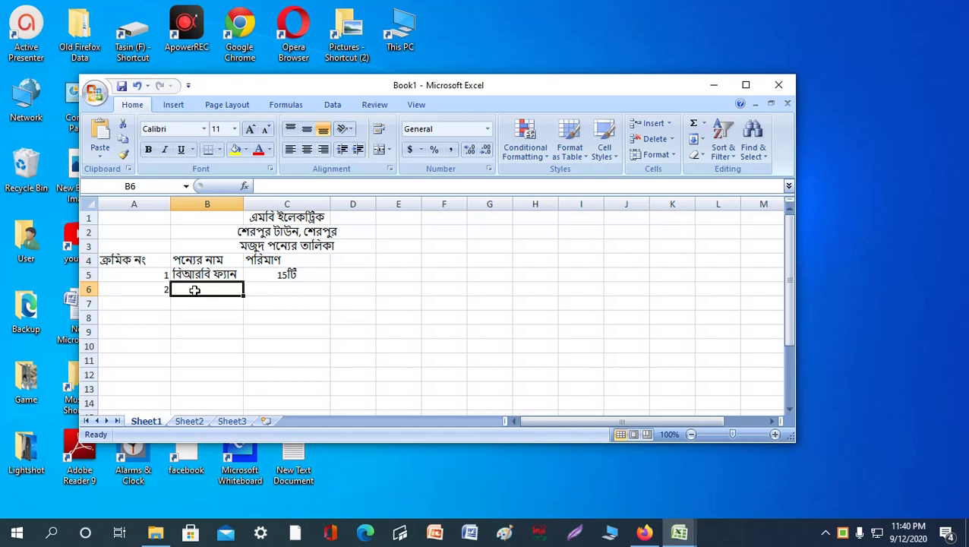
type("ফা")
key("BackSpace")
key("BackSpace")
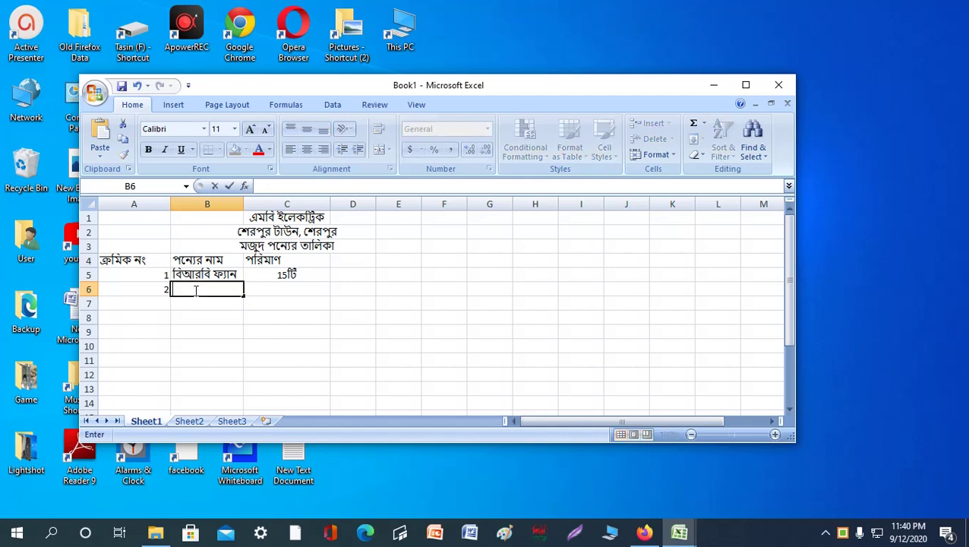
type("ফ")
key("BackSpace")
type("প")
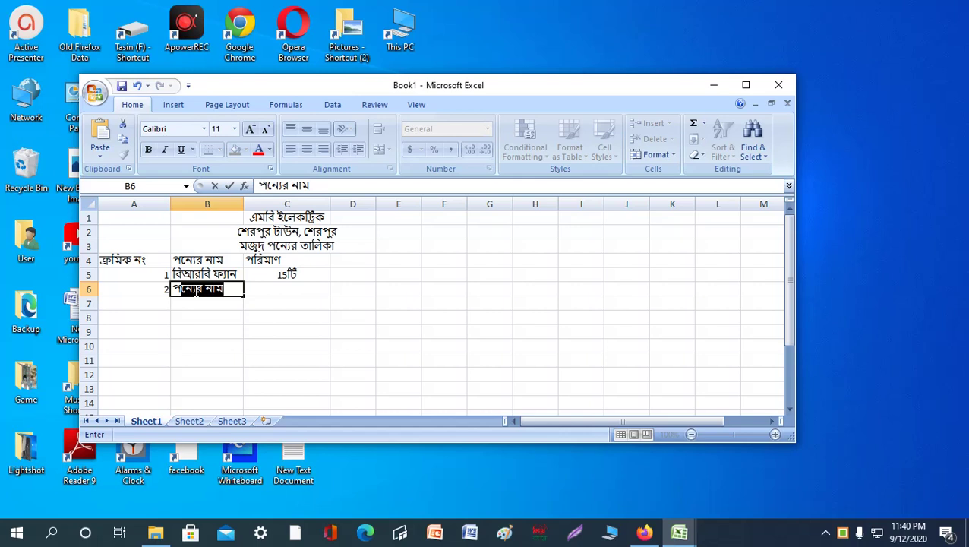
type("্যা")
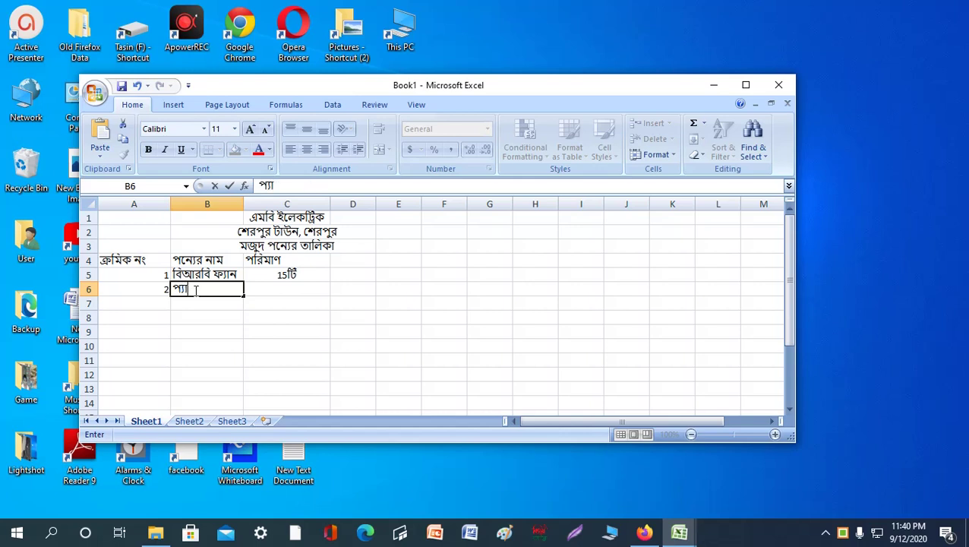
type("রা")
type("ড")
type("া")
type("িই")
key("BackSpace")
key("BackSpace")
type("ইজ")
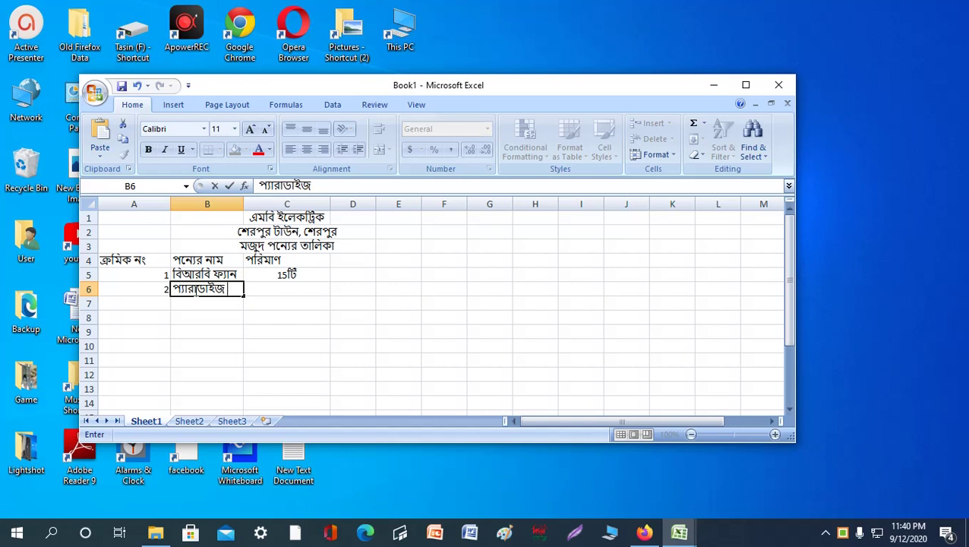
type(" ফ")
type("্যান")
- Widen column B so the product names fit
left_click(224, 203)
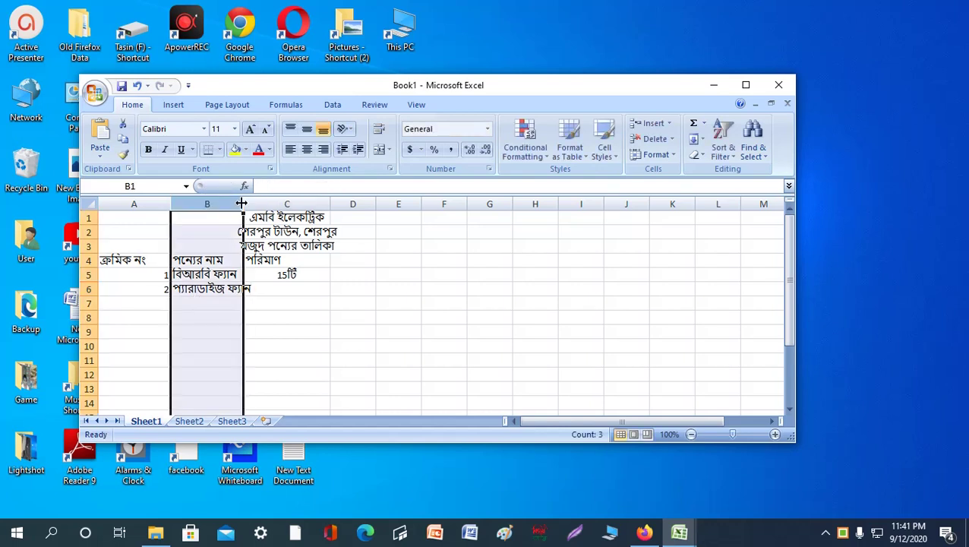
left_click_drag(241, 203, 251, 204)
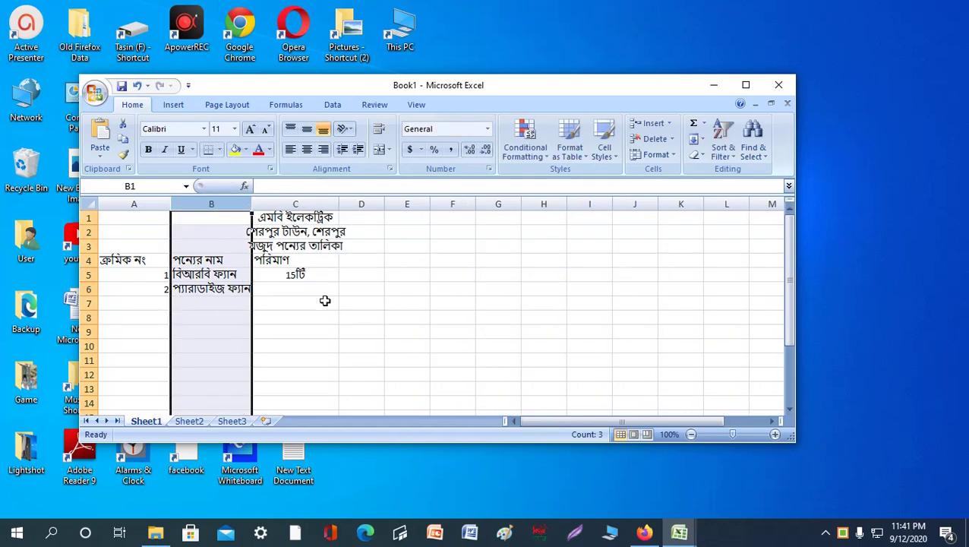
left_click(271, 318)
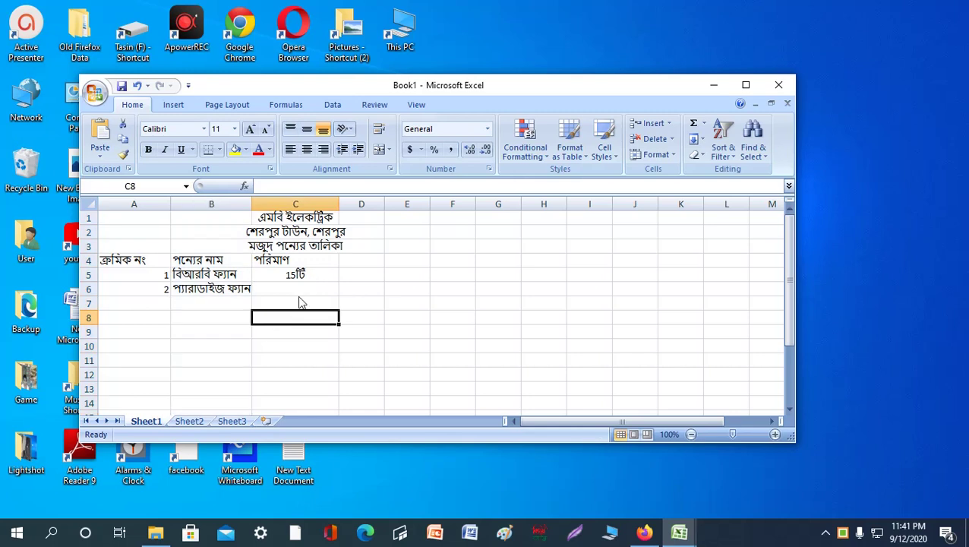
- Enter the quantity 20টি in cell C6
left_click(299, 292)
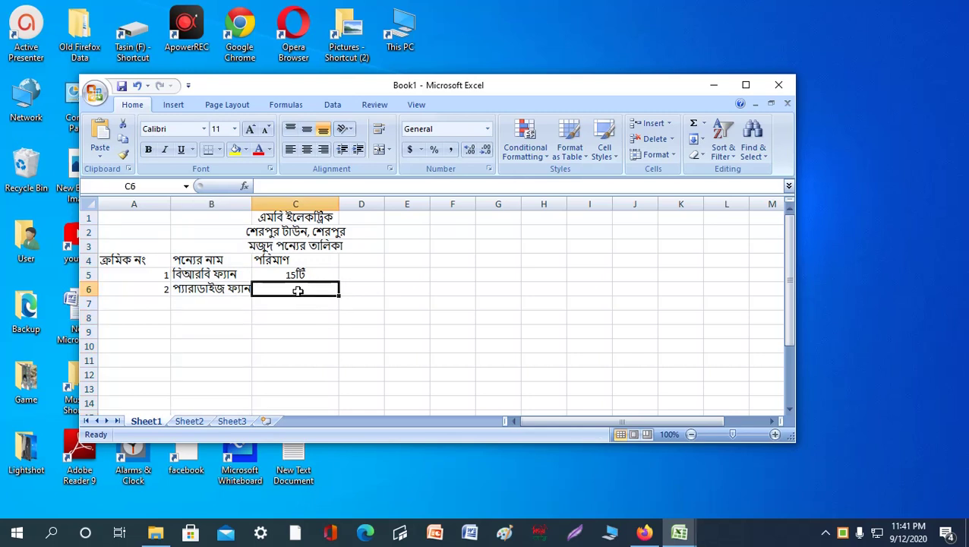
type("20")
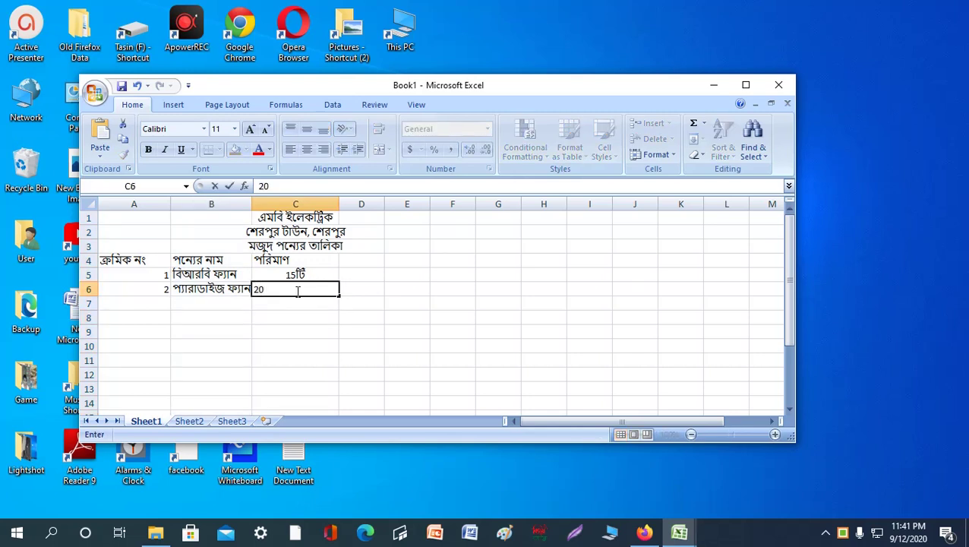
type("টি")
left_click(160, 303)
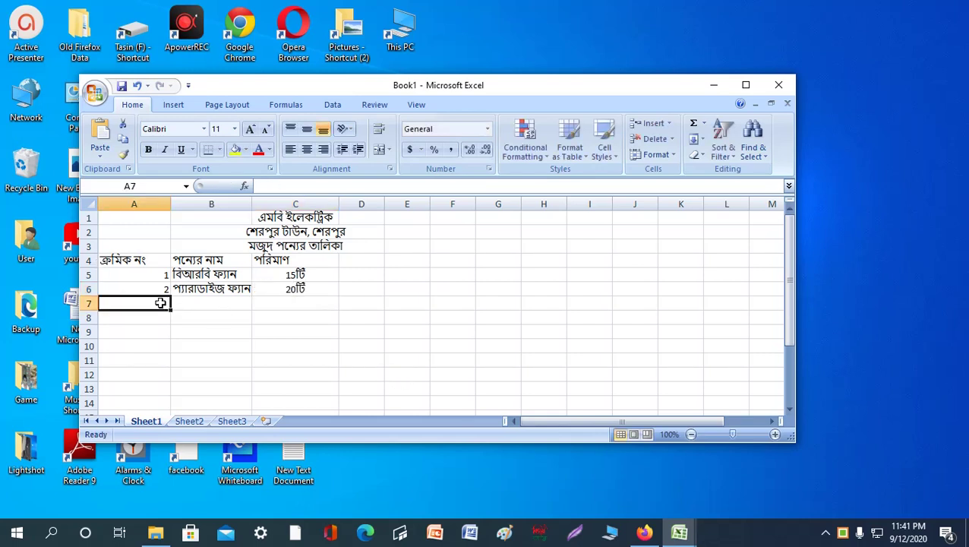
- Fill row 7 with serial 3, product এসকিউ ফ্যান and quantity 30টি
type("3")
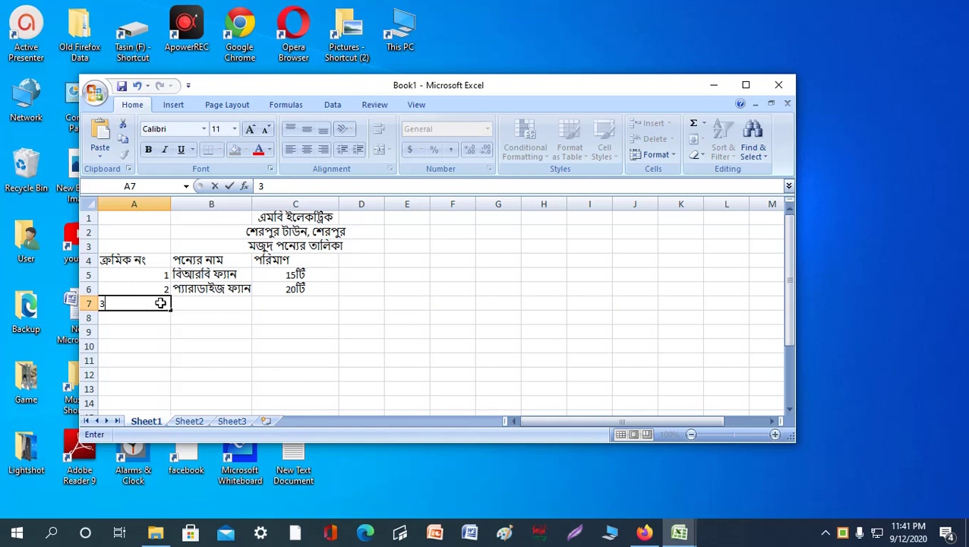
left_click(215, 305)
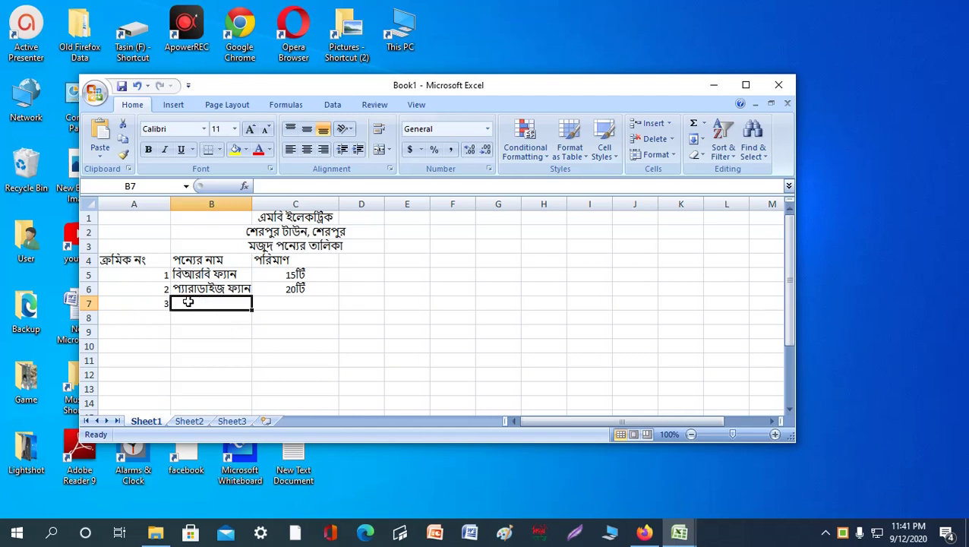
type("ফ")
key("BackSpace")
key("BackSpace")
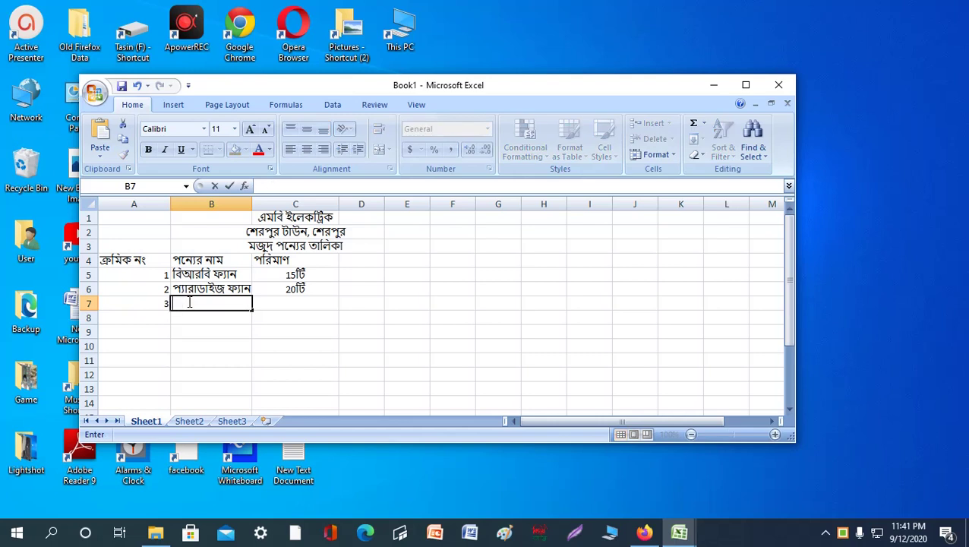
type("এস")
type("কি")
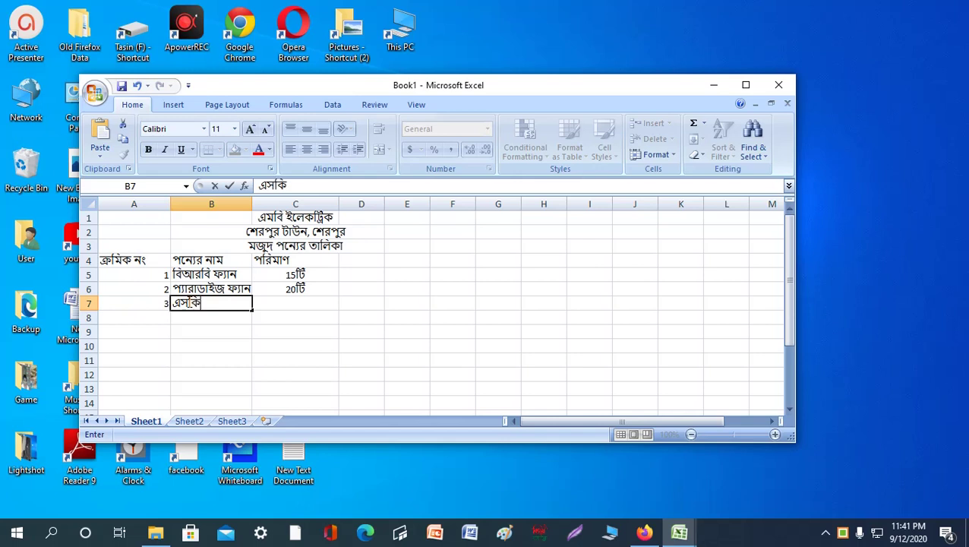
type("উ")
type(" ফ্যা")
type("ন")
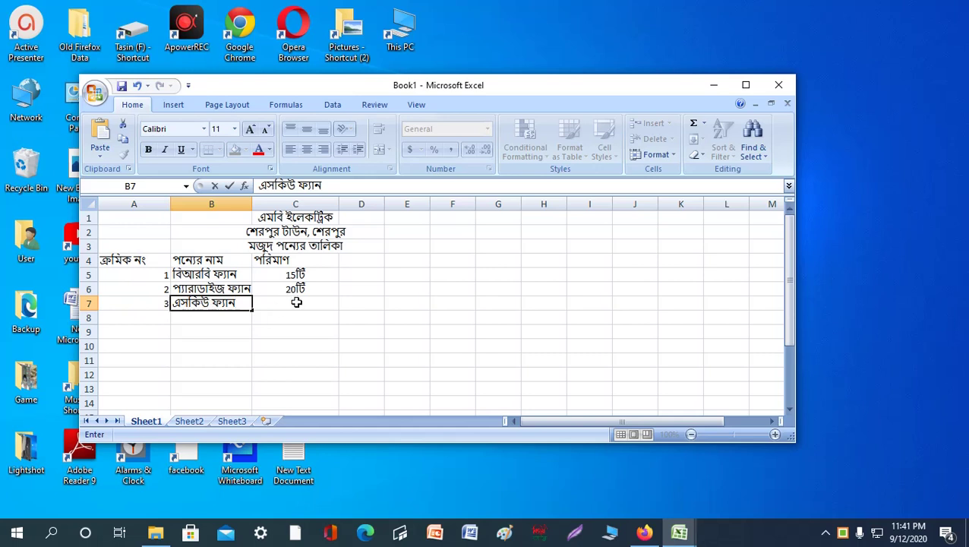
left_click(295, 302)
type("30")
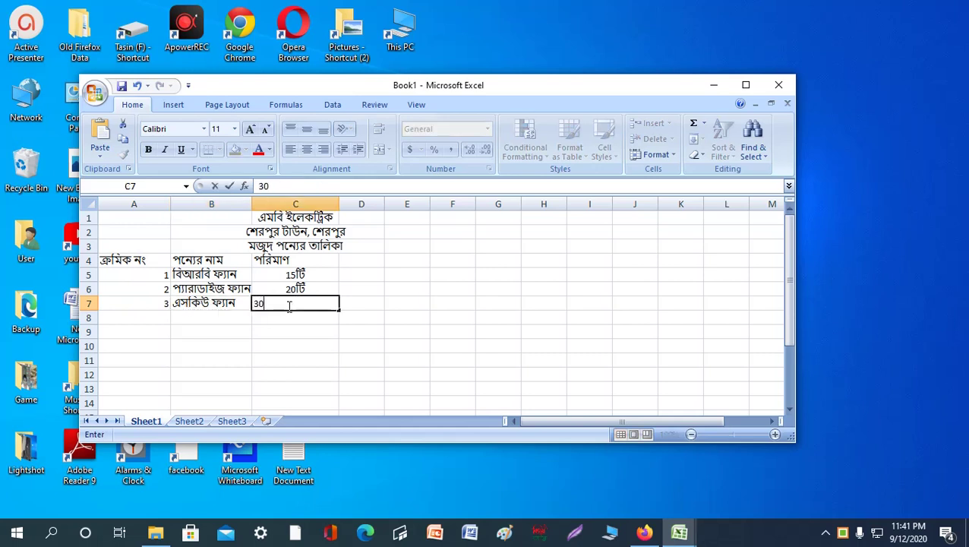
type("টি")
- Enter serial 4 in A8 and product বিআরবি কেবল in B8 by editing the AutoComplete suggestion
left_click(164, 317)
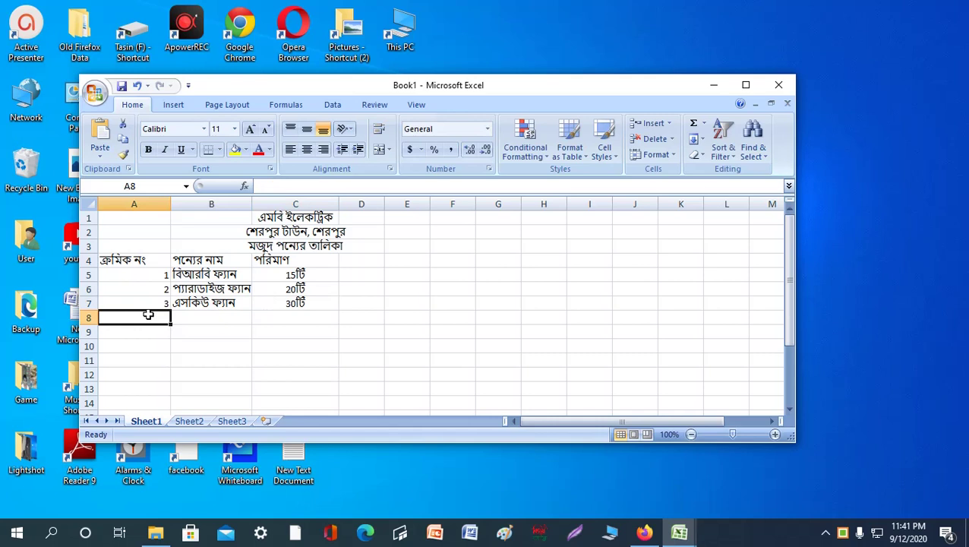
type("4")
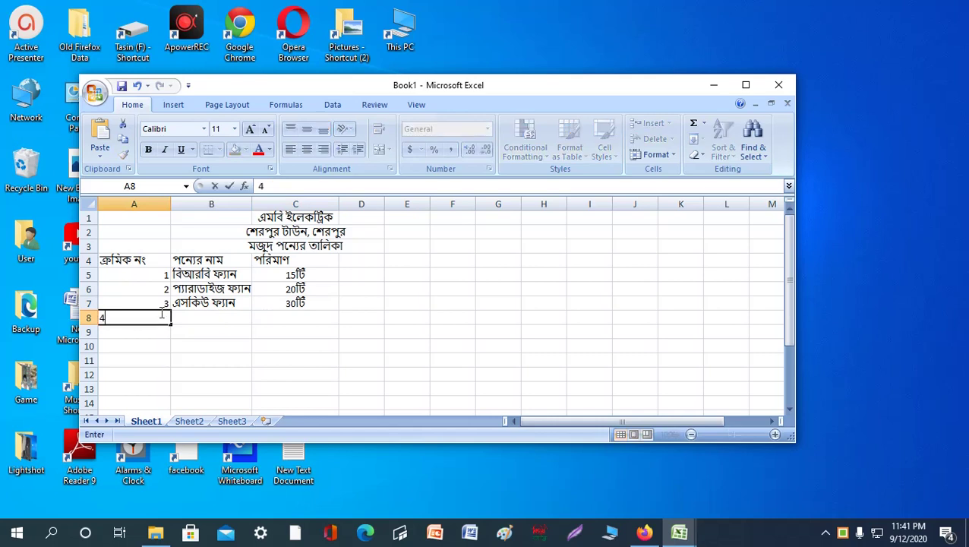
left_click(199, 317)
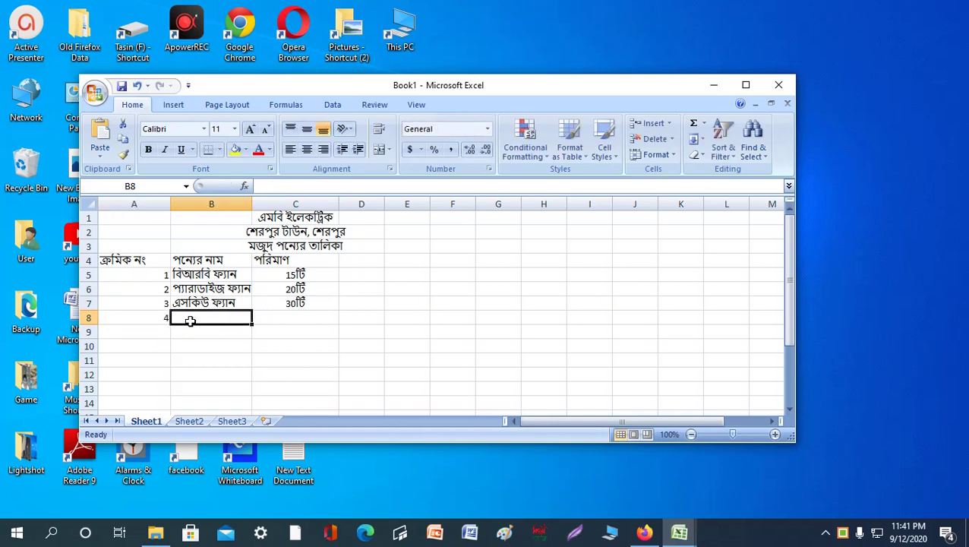
type("ব")
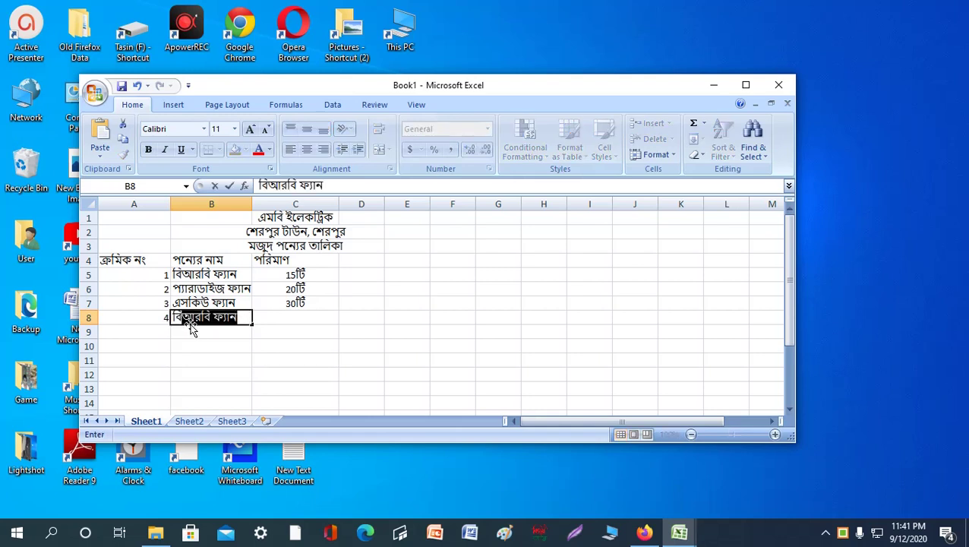
type("ি")
left_click(211, 320)
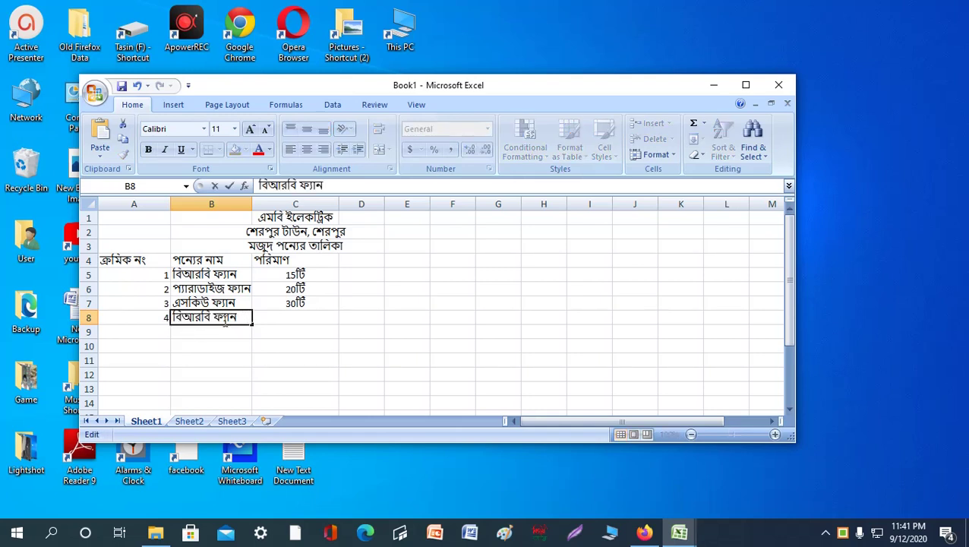
key("BackSpace")
key("BackSpace")
key("BackSpace")
key("BackSpace")
key("BackSpace")
key("BackSpace")
type("কেব")
type("ল")
type("র")
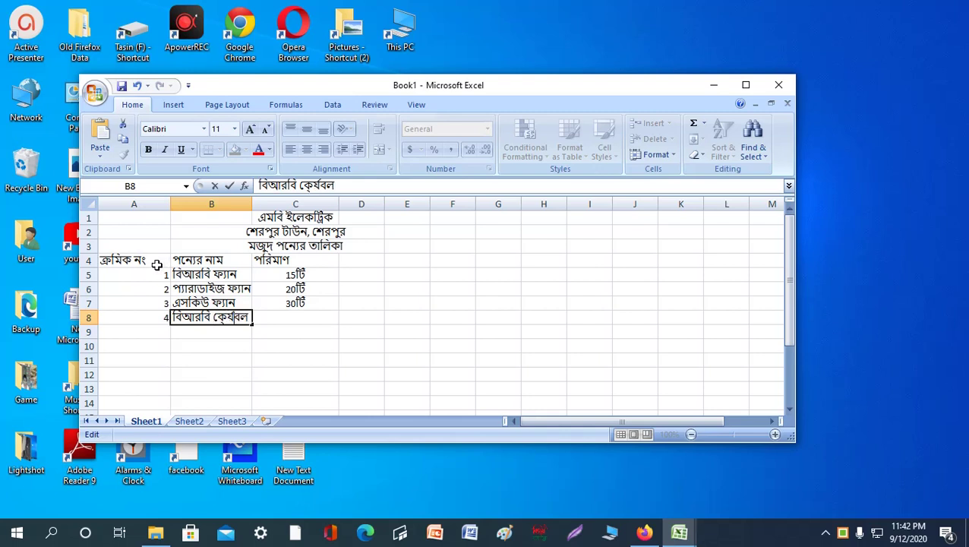
key("BackSpace")
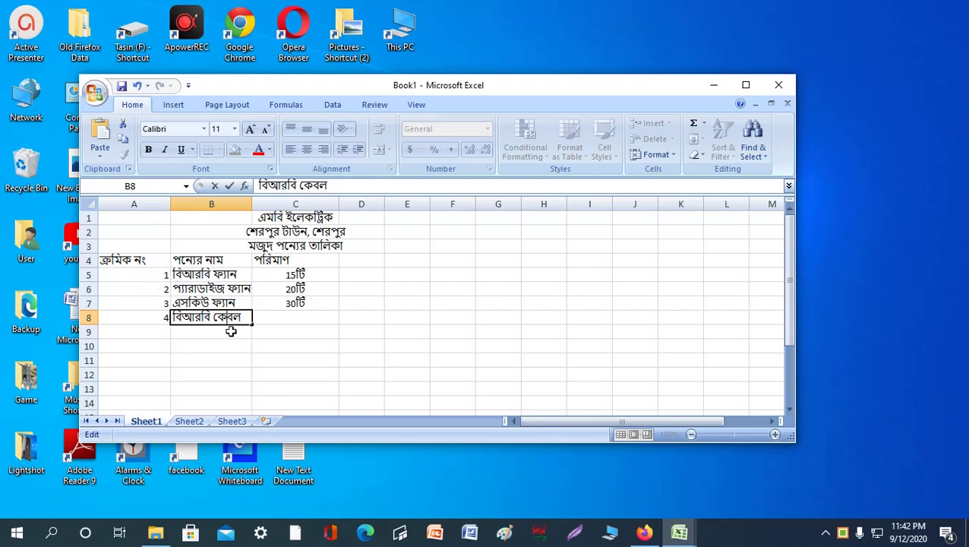
left_click(300, 325)
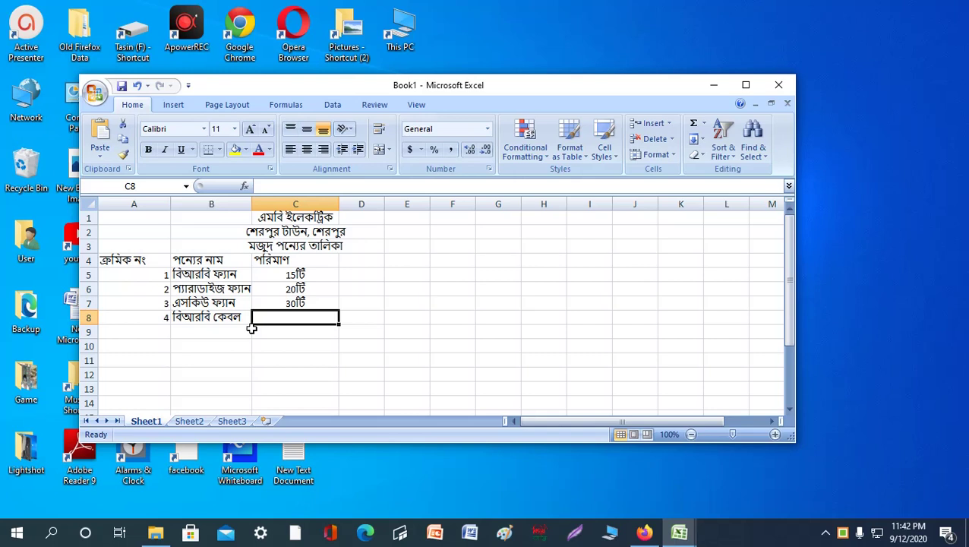
- Enter the quantity 25 কয়েল in C8, fixing the mistyped characters
type("25")
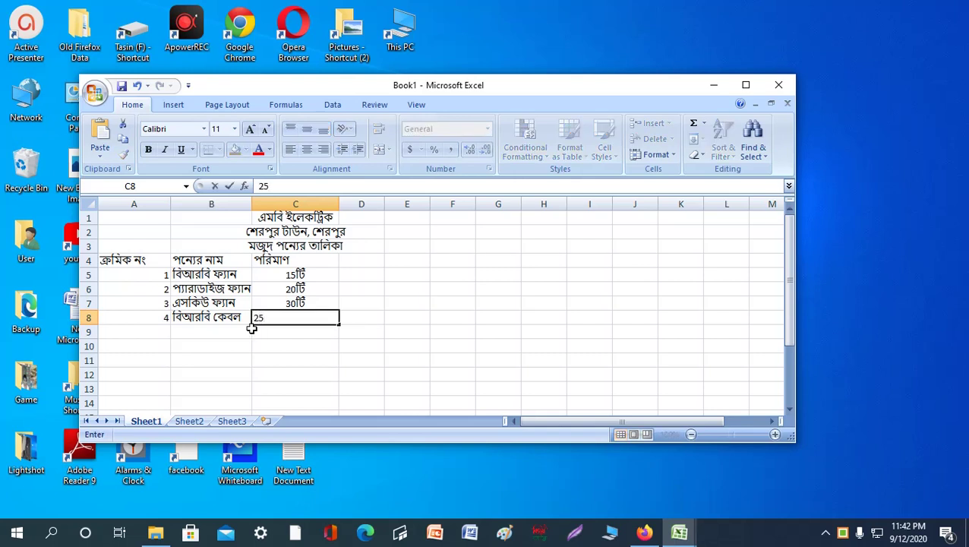
type(" ক")
type("লে")
key("BackSpace")
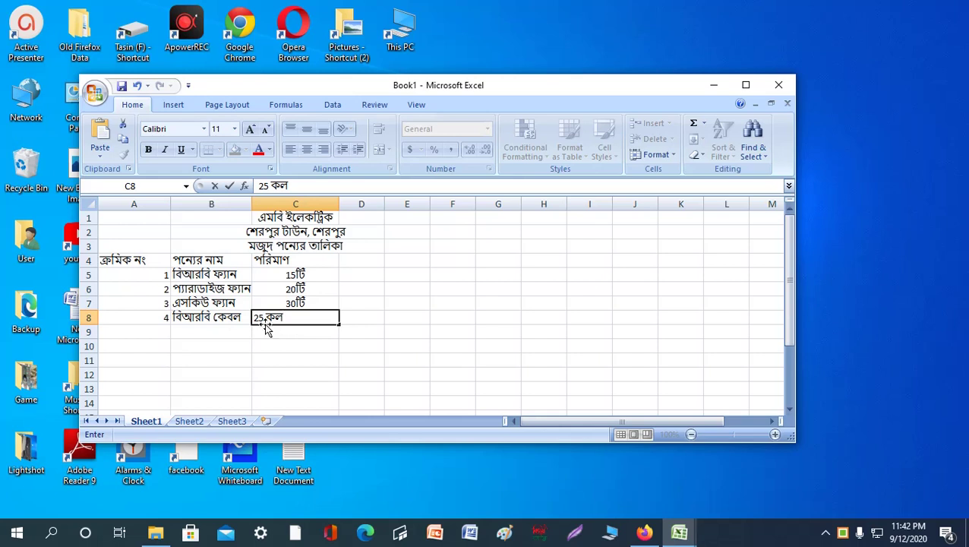
left_click_drag(283, 319, 275, 319)
type("েয়")
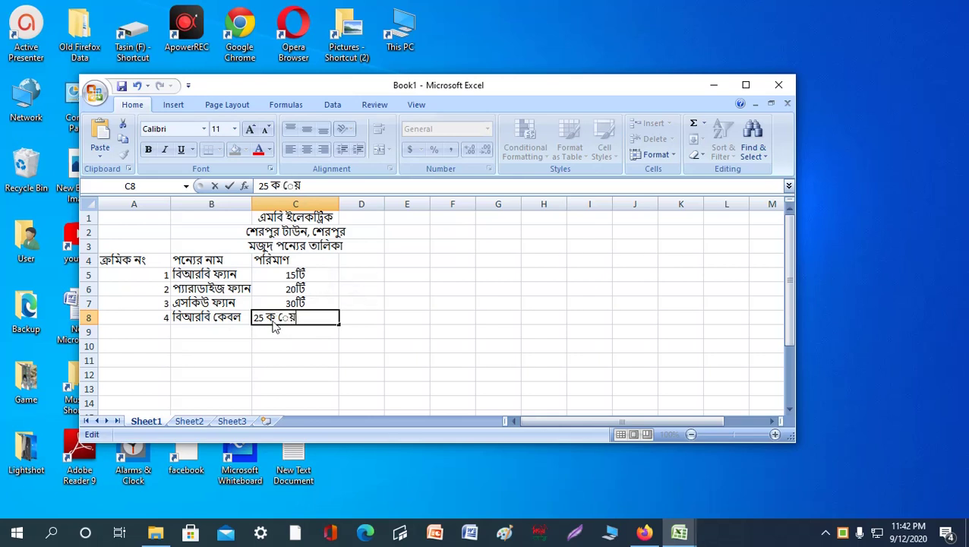
key("BackSpace")
type("য়ে")
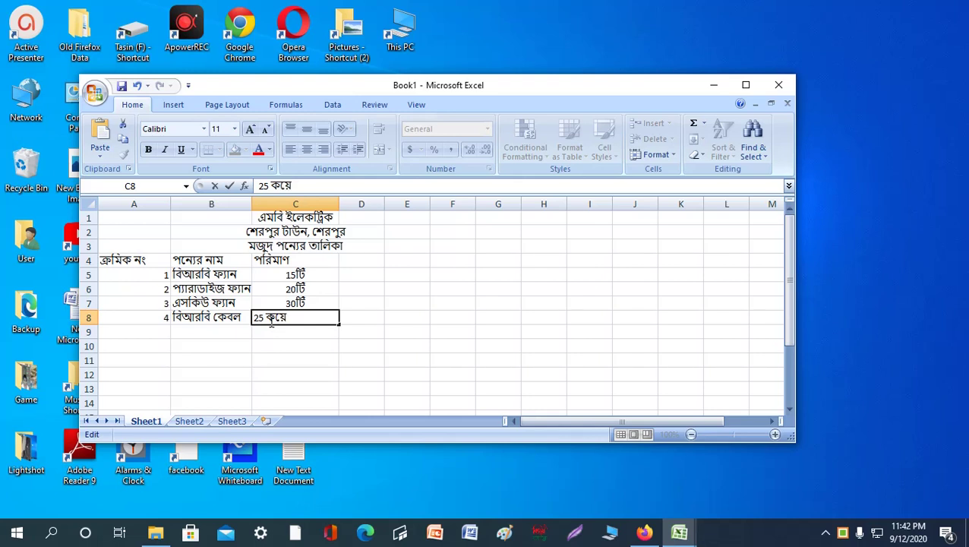
type("ল")
left_click(366, 315)
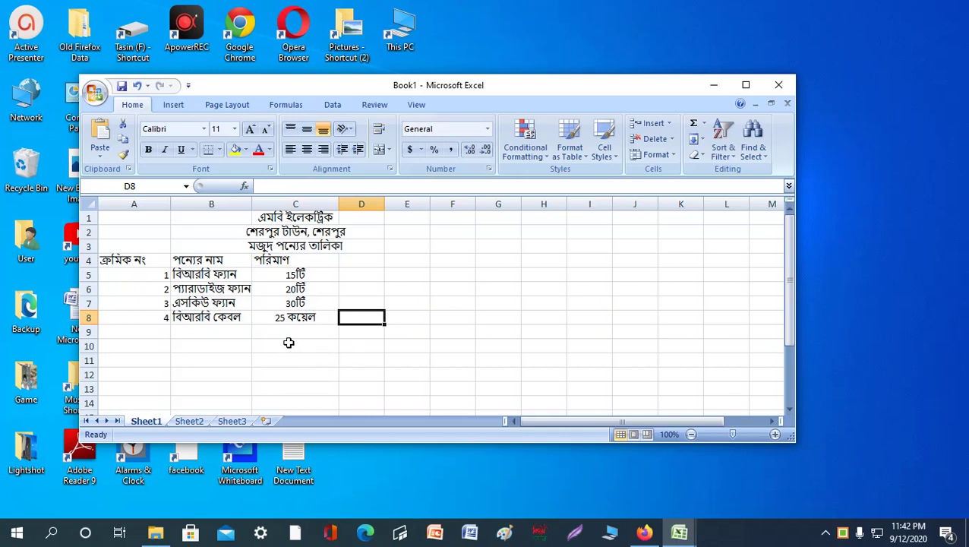
scroll(288, 342, "down", 1)
- Fill row 9 with serial 5, product ন্যাশনাল বাল্ব and quantity 500টি
left_click(162, 285)
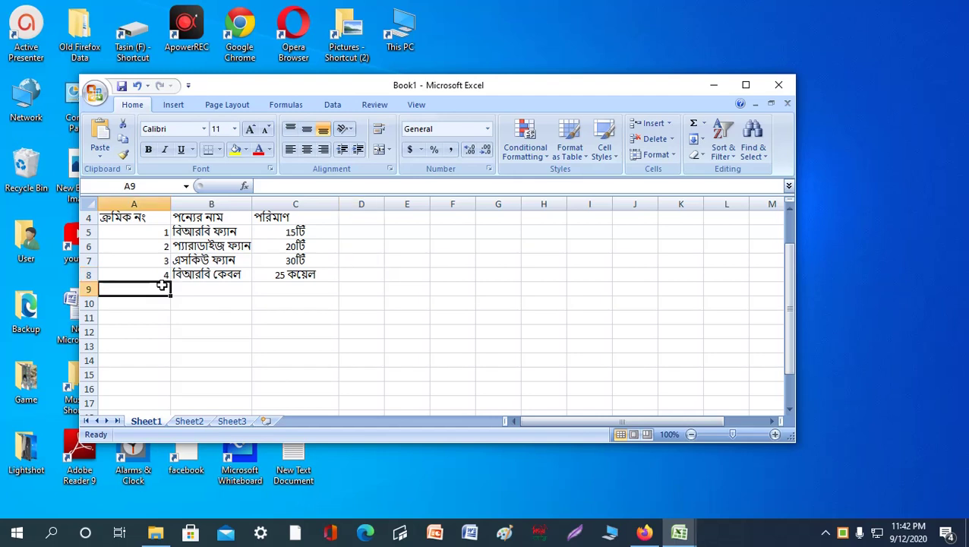
type("5")
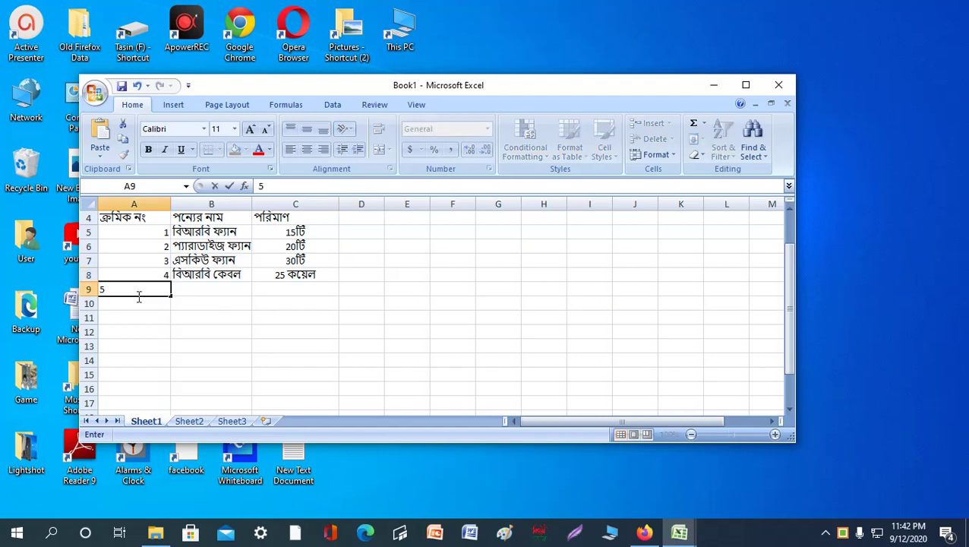
left_click(203, 289)
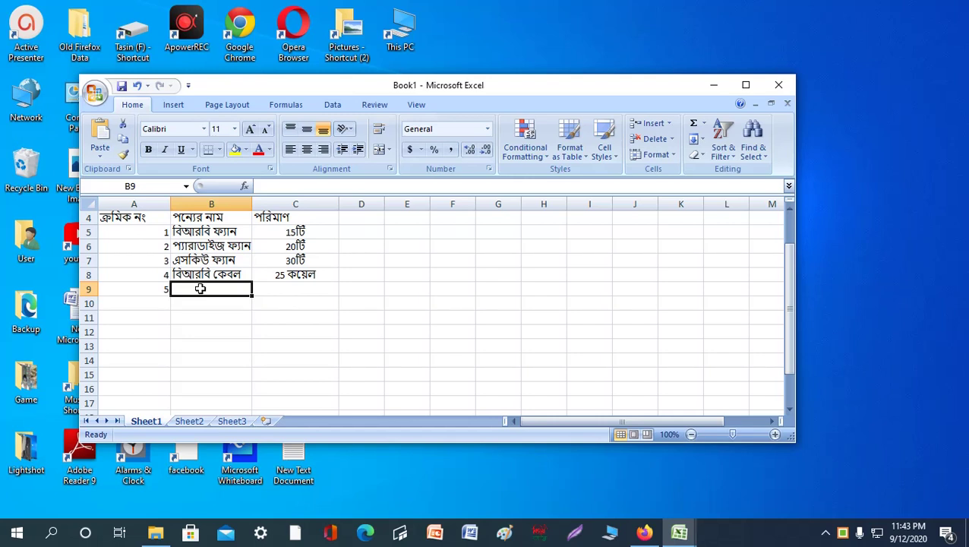
type("ন্যাশ")
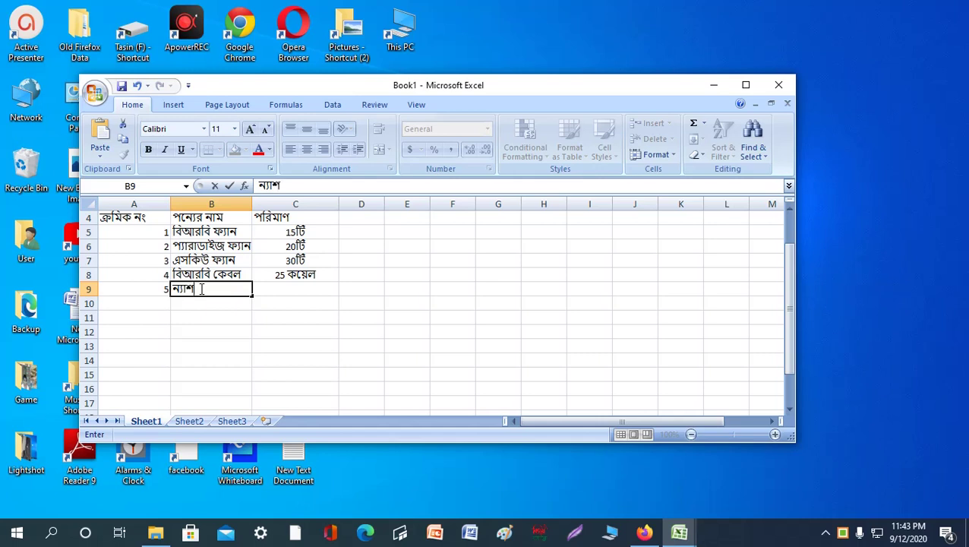
type("নাল")
type(" ব")
type("া")
type("ল্")
type("ল")
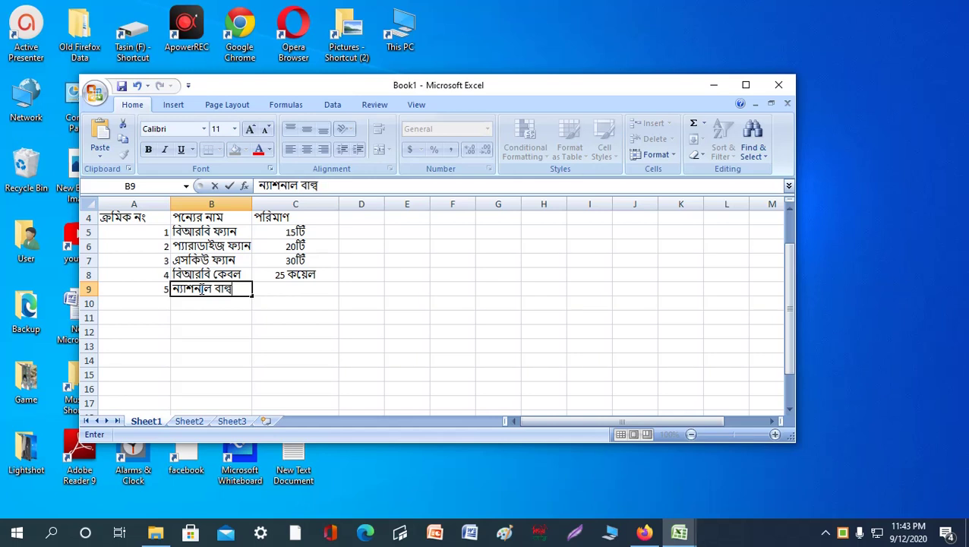
left_click(280, 287)
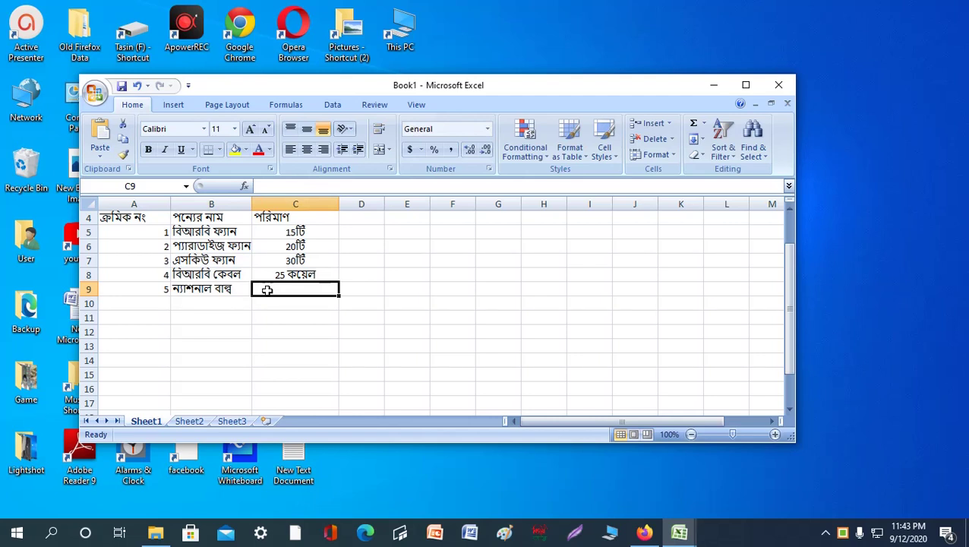
type("500")
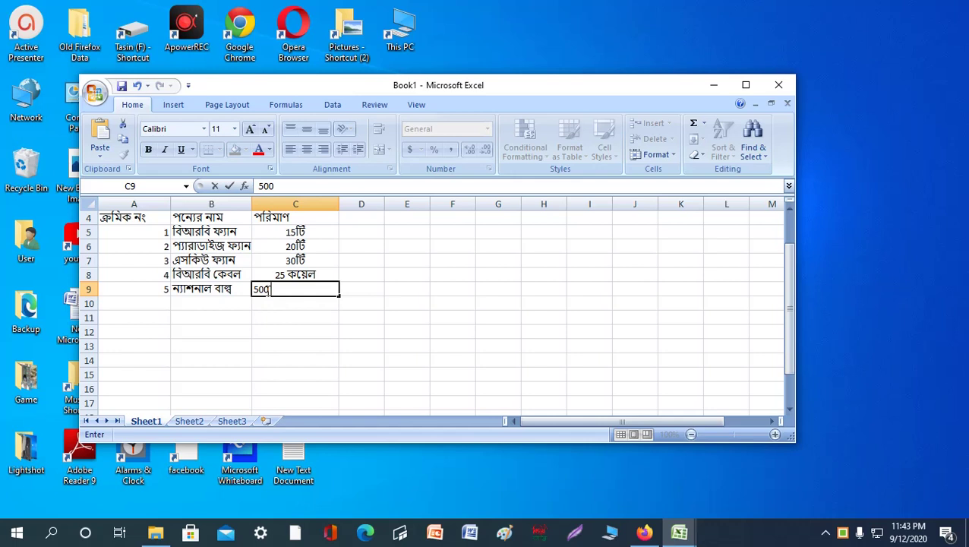
type(" টি")
key("Return")
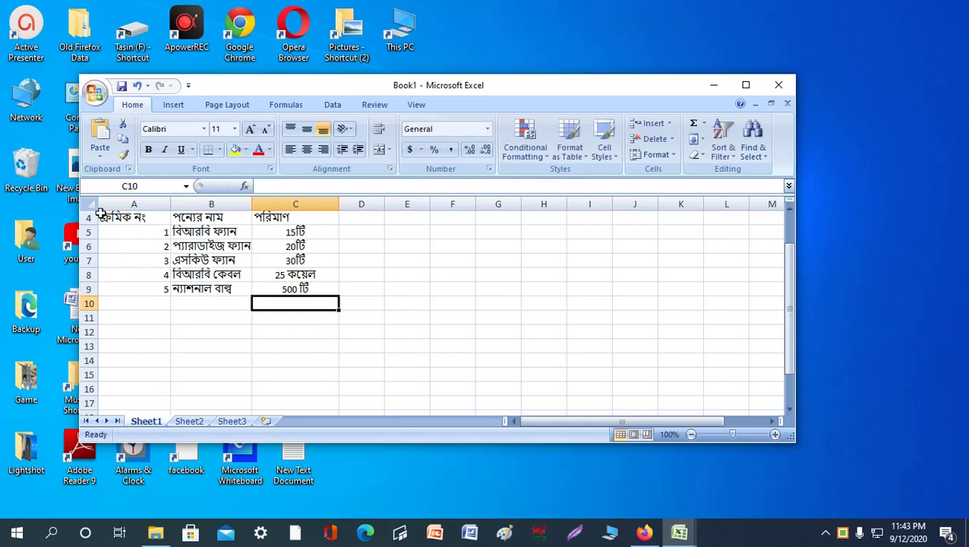
- Center-align columns A, B and C of the table in rows 4–9, one column at a time
left_click_drag(107, 219, 143, 289)
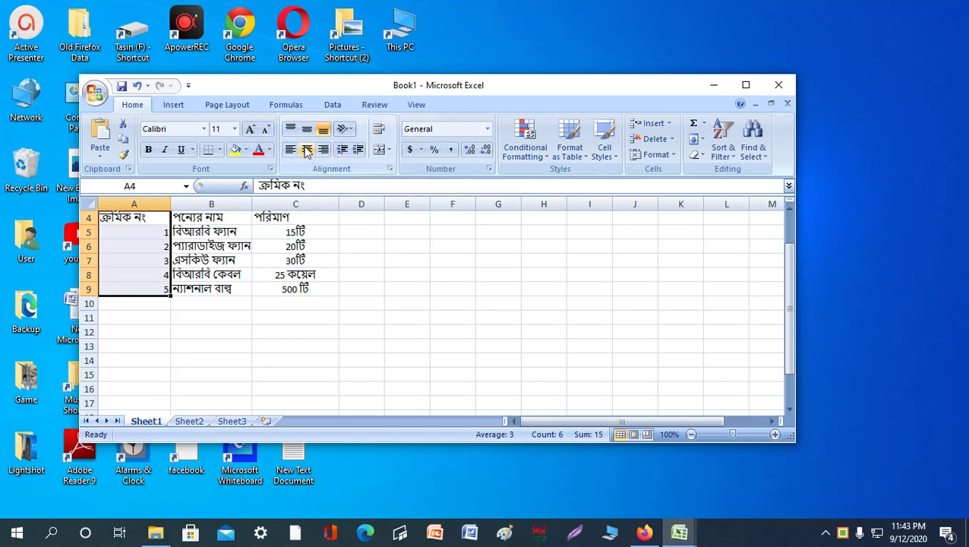
left_click(307, 151)
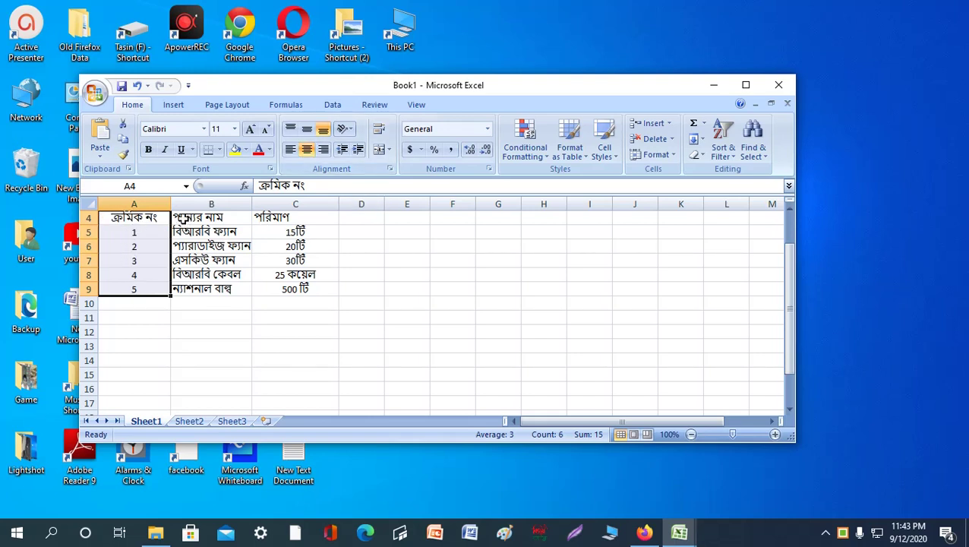
left_click_drag(183, 219, 212, 286)
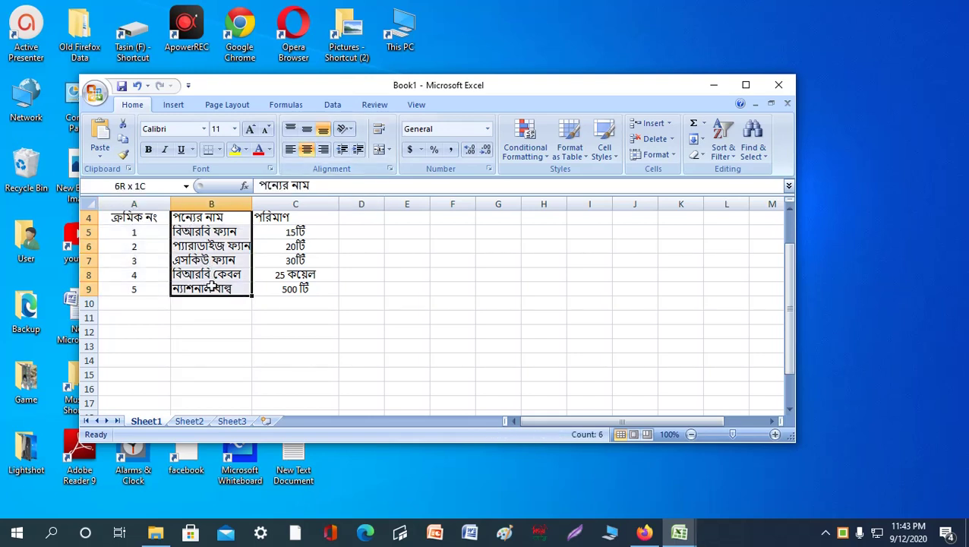
left_click(308, 151)
left_click(236, 318)
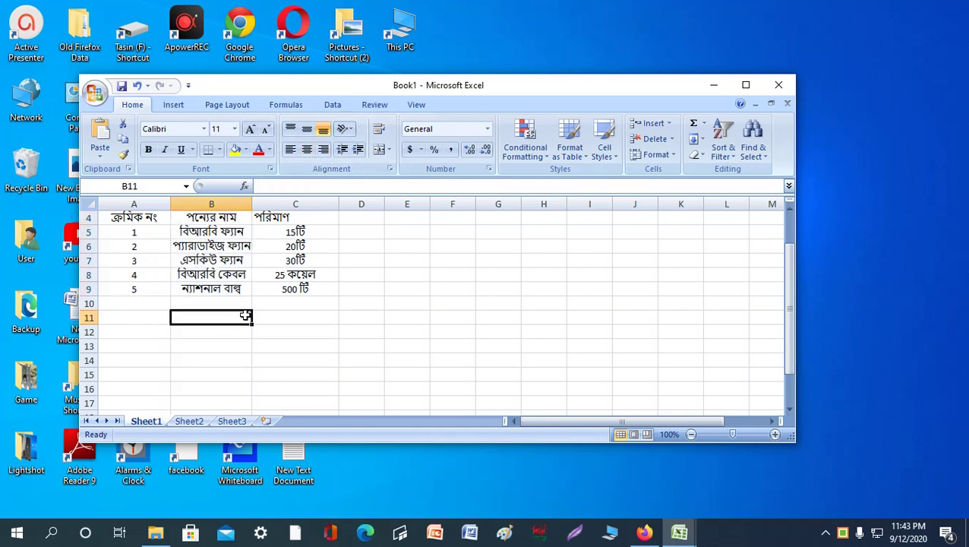
left_click_drag(265, 219, 304, 283)
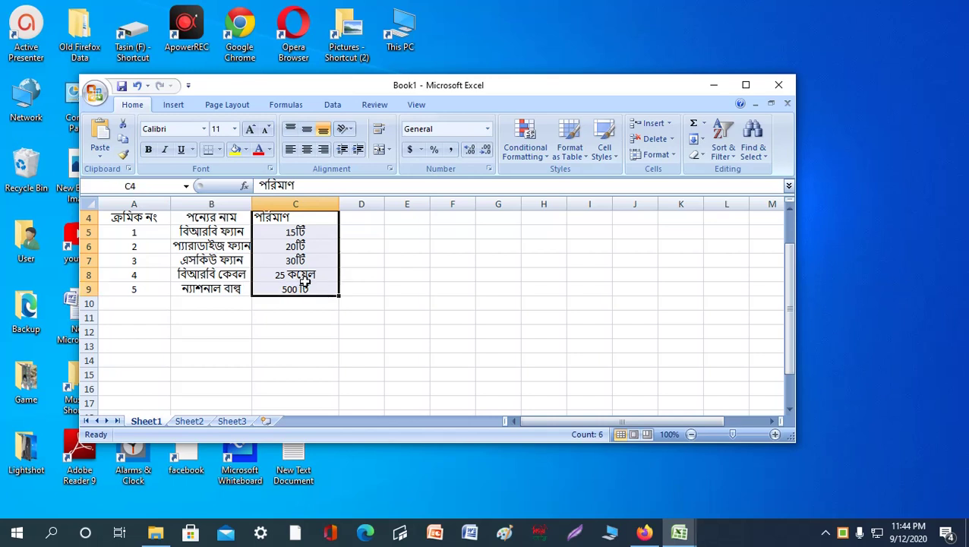
left_click(307, 151)
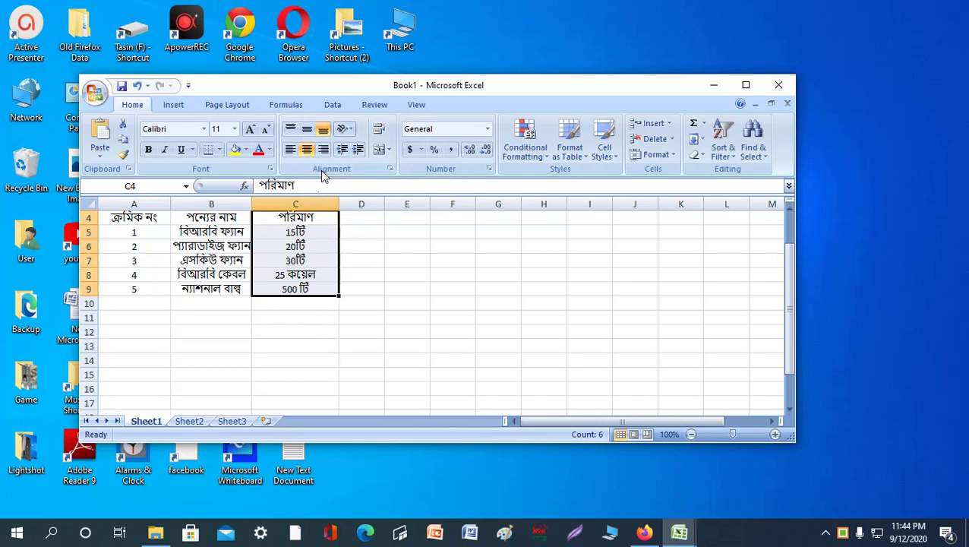
left_click(397, 320)
scroll(283, 319, "up", 1)
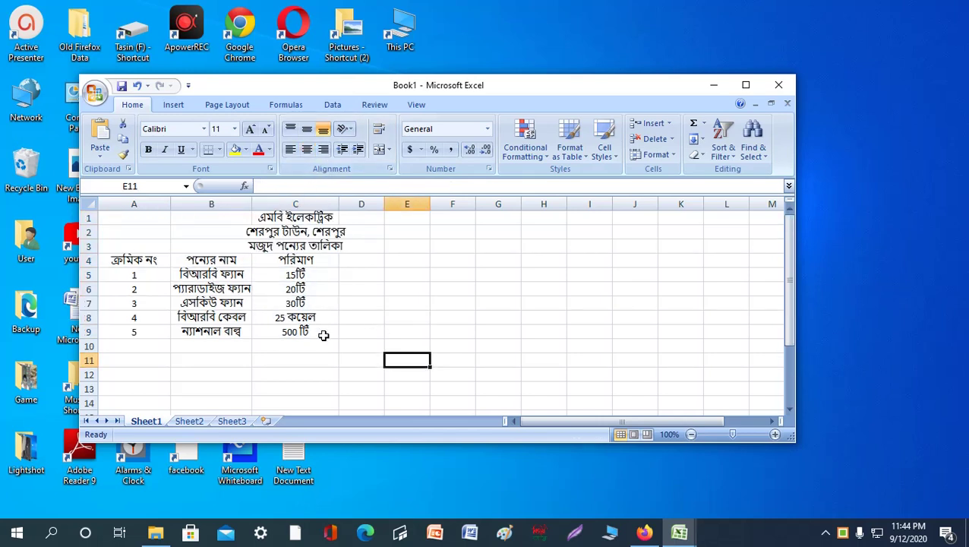
- Select the title cells C1:C3 and maximize the workbook window
left_click_drag(266, 219, 320, 246)
left_click_drag(277, 218, 328, 248)
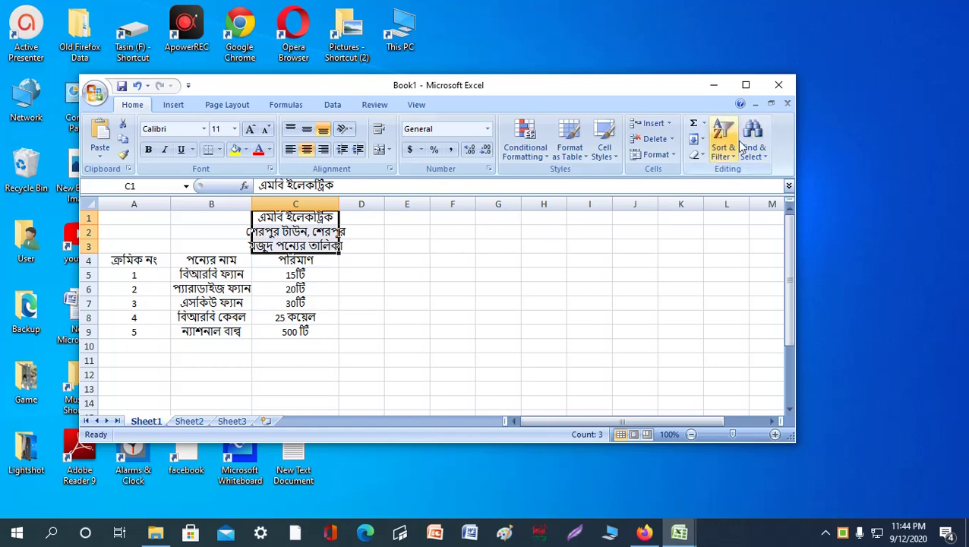
left_click(745, 87)
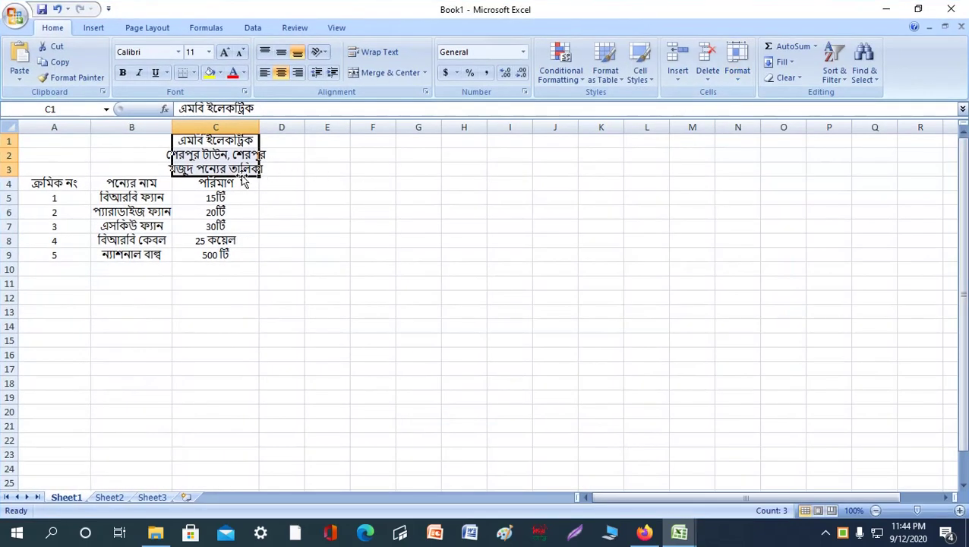
- Select the title cell C1
left_click(156, 141)
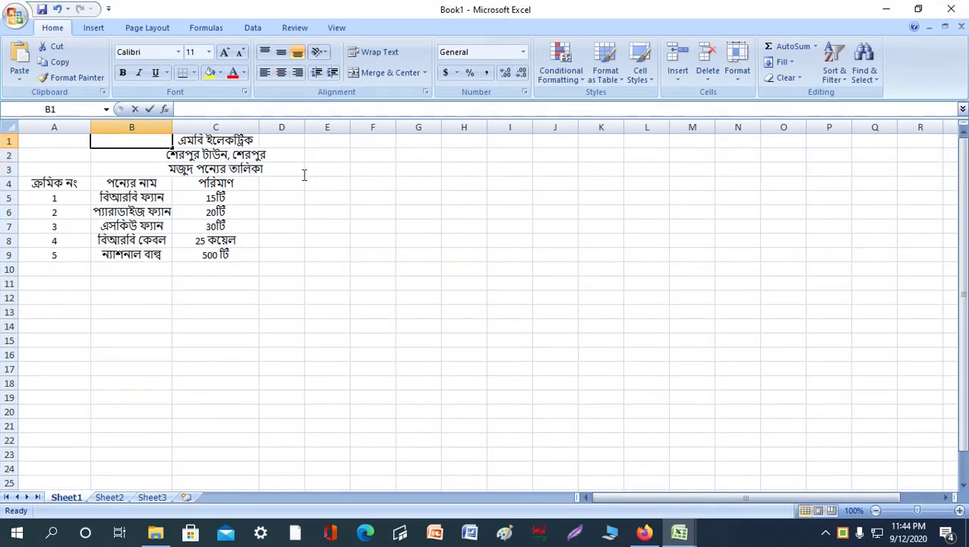
mouse_move(187, 140)
left_mouse_down()
mouse_move(265, 178)
mouse_move(251, 168)
left_mouse_up()
left_click(266, 156)
left_click(184, 142)
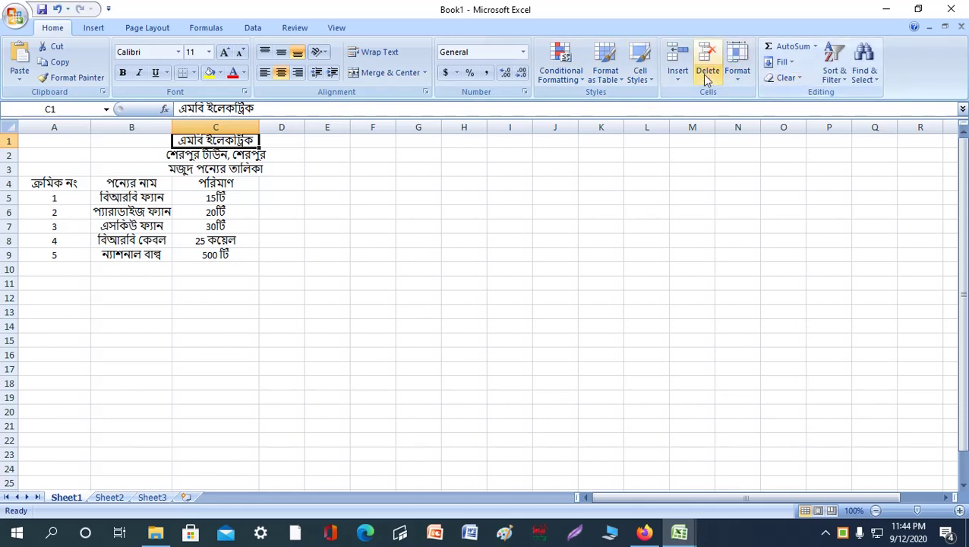
- Apply the red Accent2 cell style to title C1 and purple Accent4 to subtitles B2:C3
left_click(654, 84)
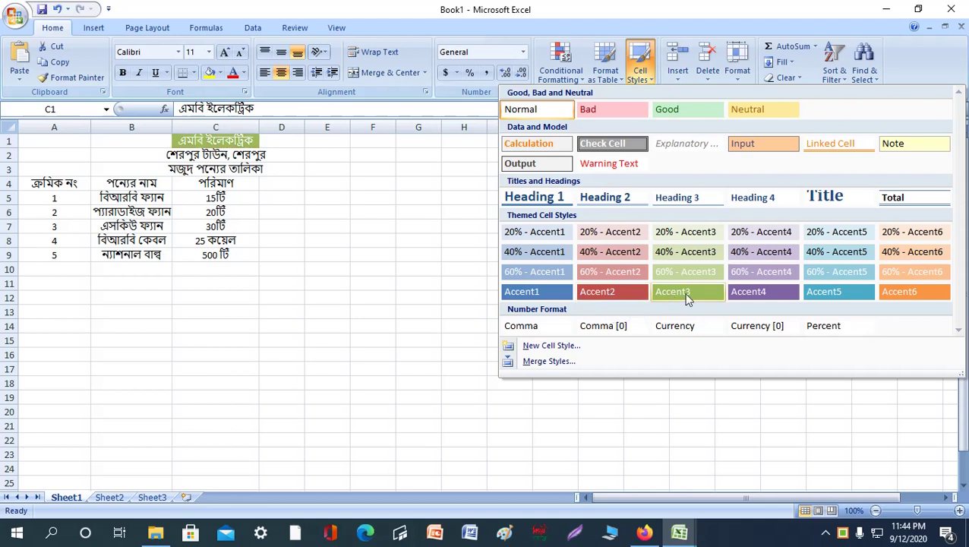
left_click(608, 292)
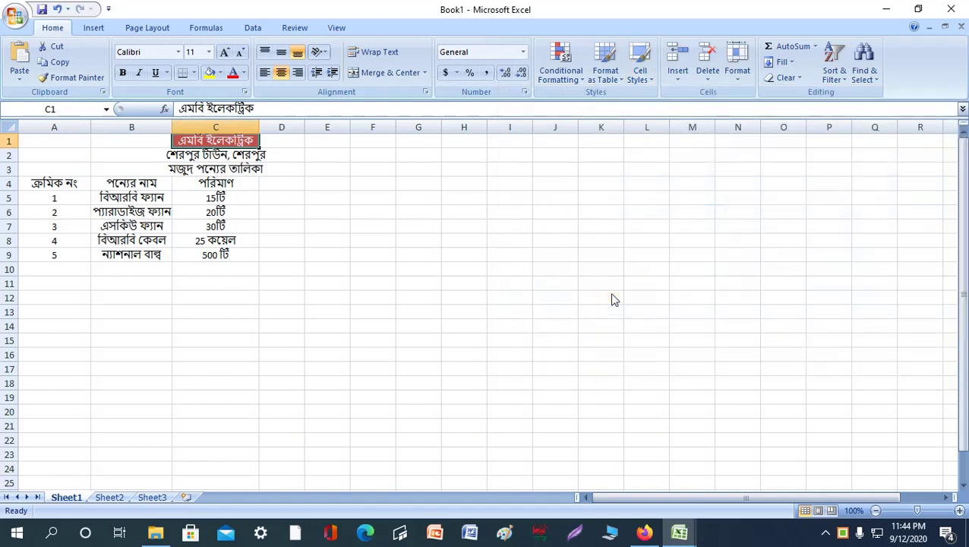
left_click(284, 155)
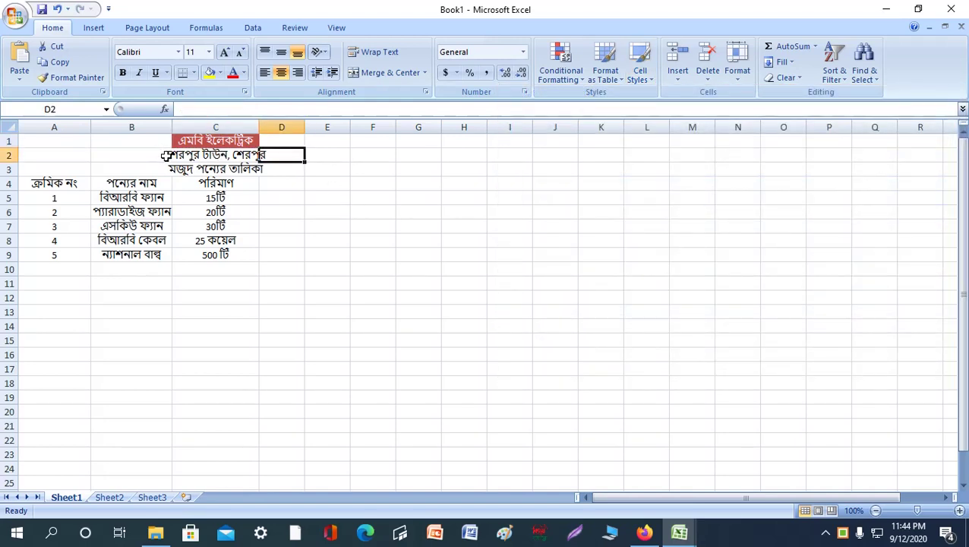
left_click_drag(163, 155, 274, 166)
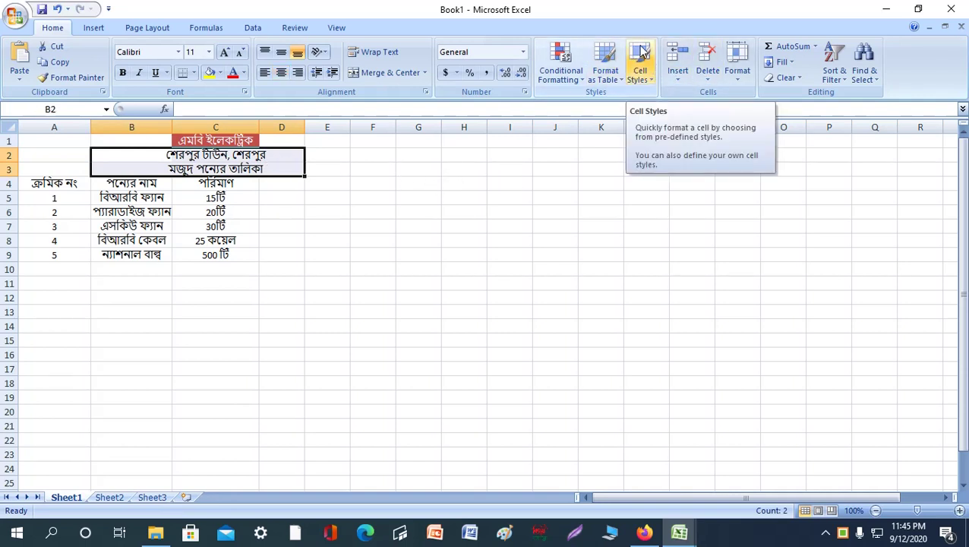
left_click(652, 82)
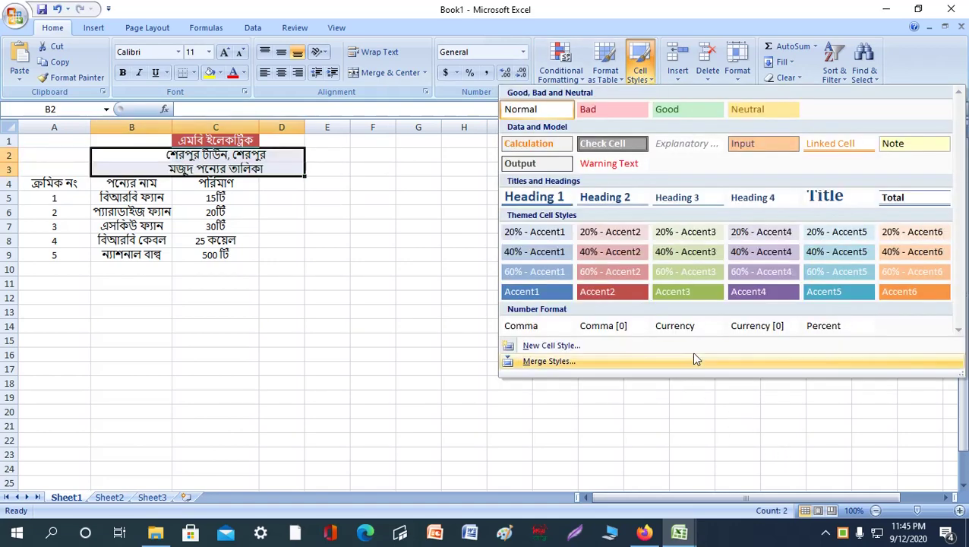
left_click(763, 292)
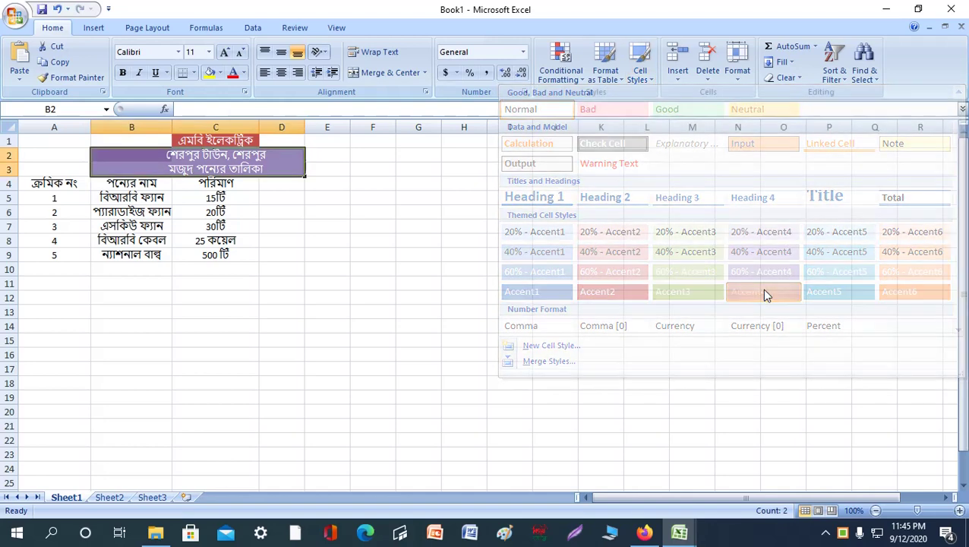
left_click(370, 211)
left_click_drag(36, 185, 228, 184)
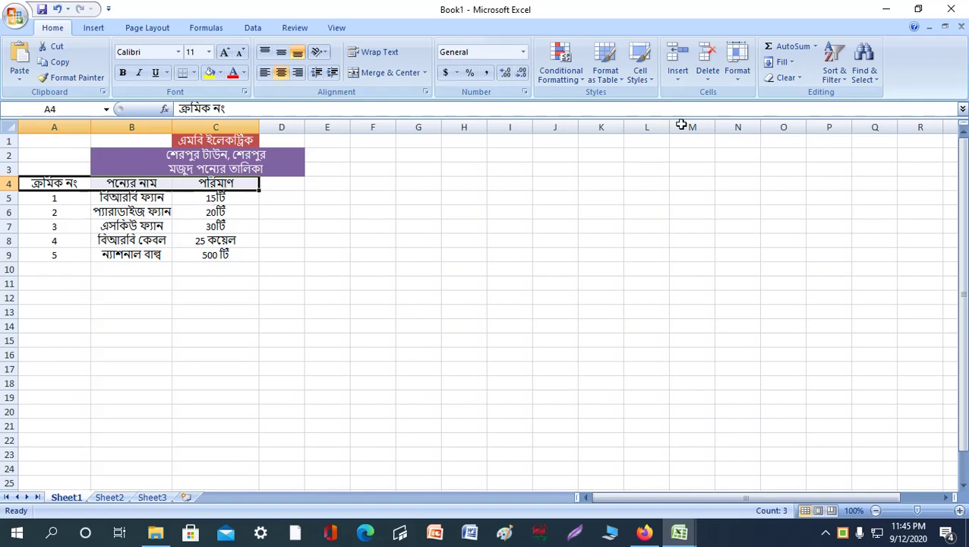
- Apply the orange Accent6 cell style to the header row A4:C4
left_click(652, 81)
left_click(900, 296)
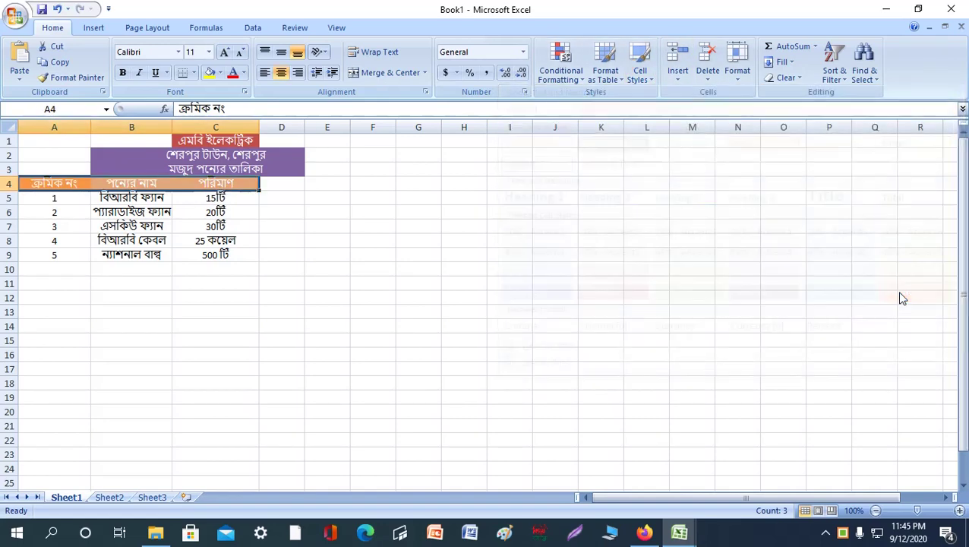
left_click(212, 310)
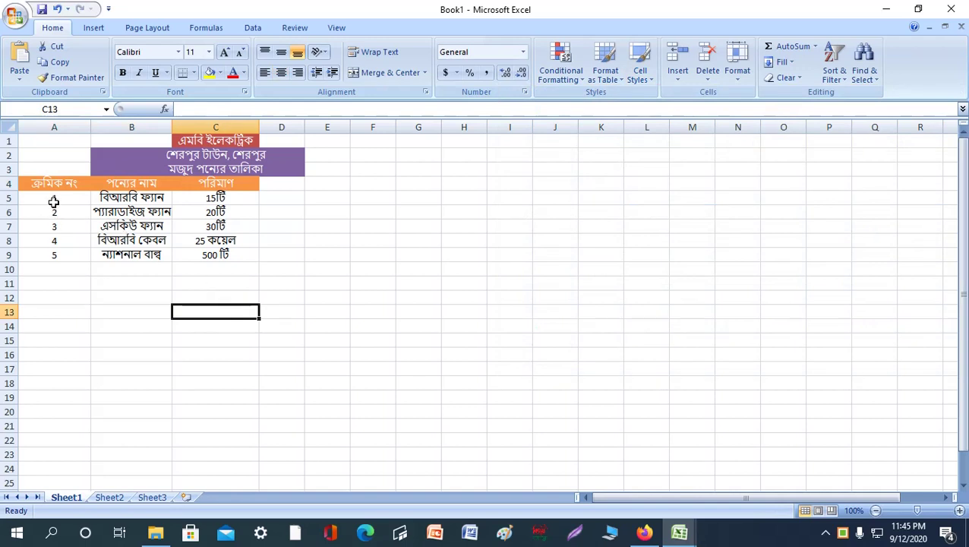
- Apply the blue Accent1 cell style to the data rows A5:C9
left_click_drag(53, 200, 265, 254)
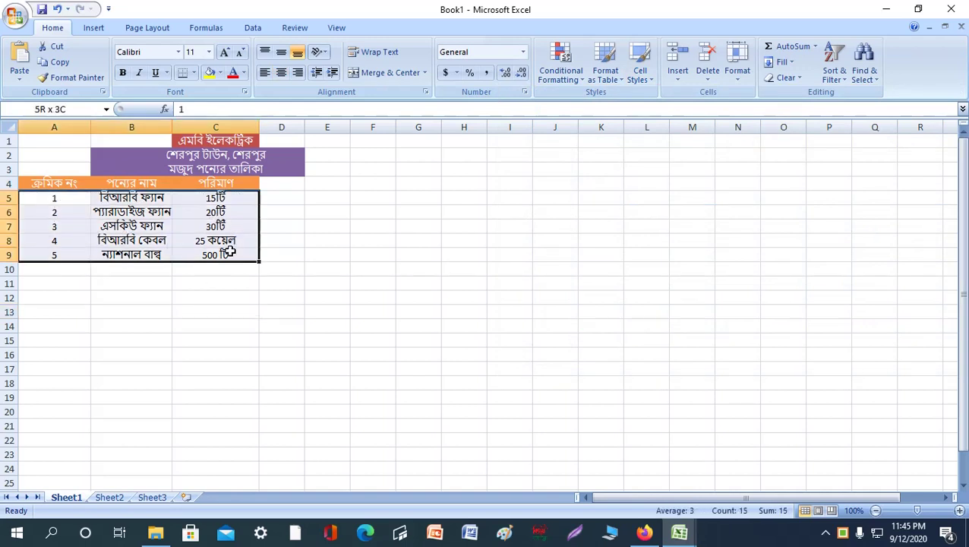
left_click(651, 82)
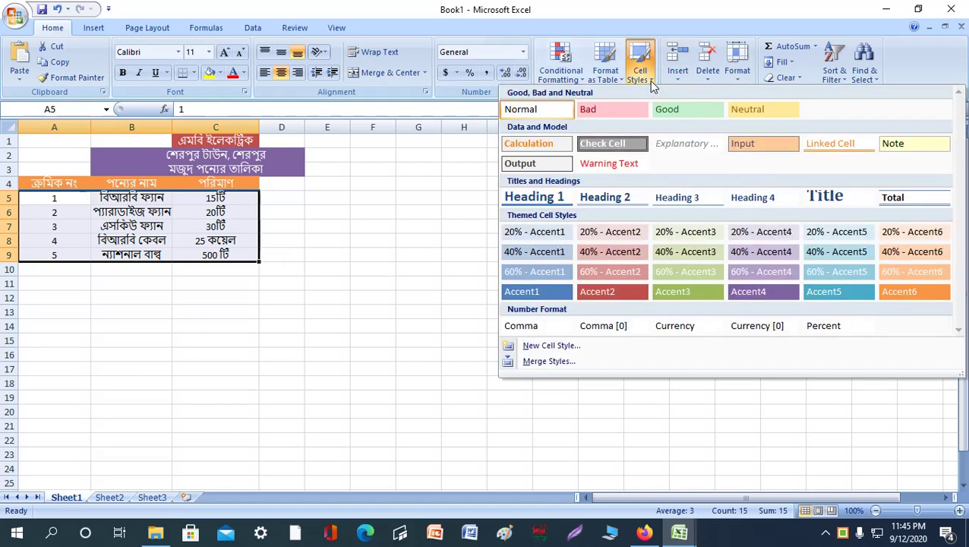
left_click(550, 298)
left_click(361, 296)
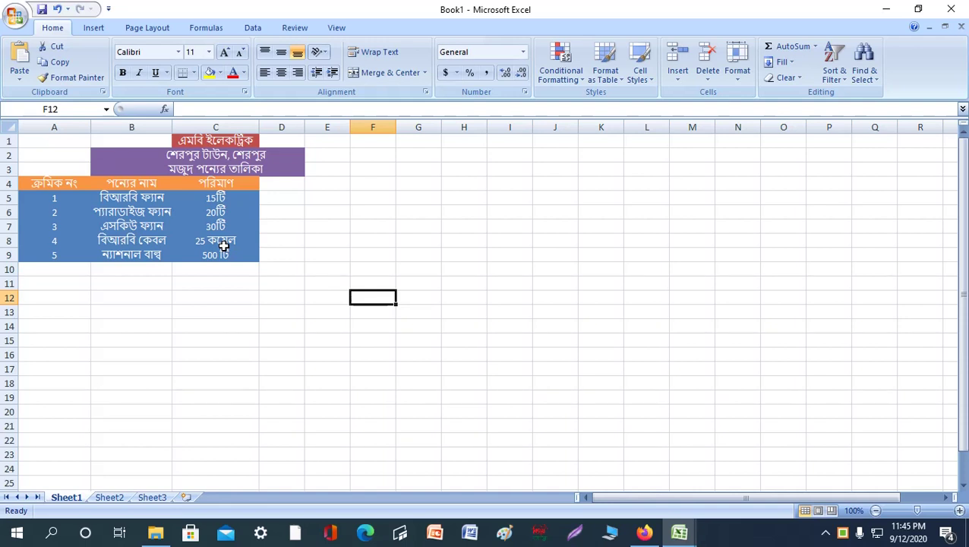
left_click(297, 268)
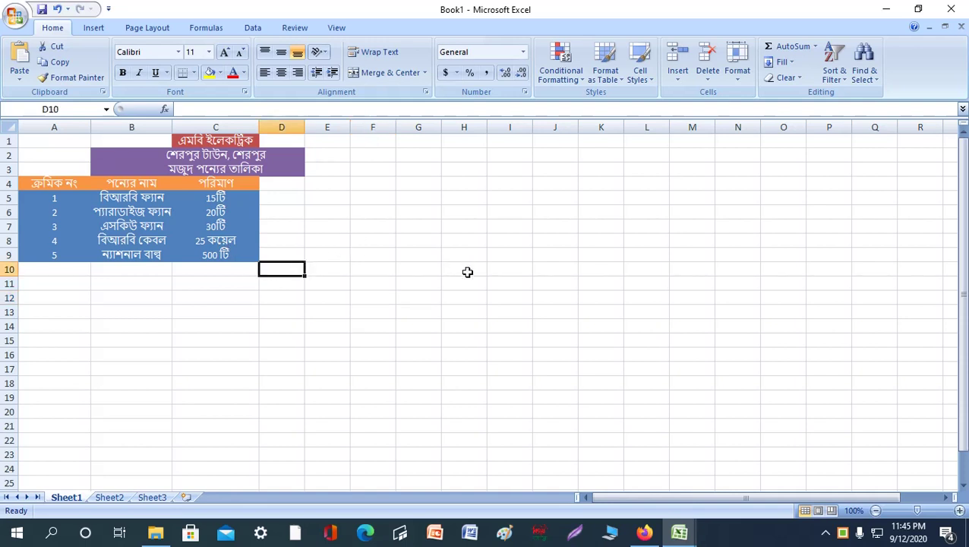
left_click(392, 328)
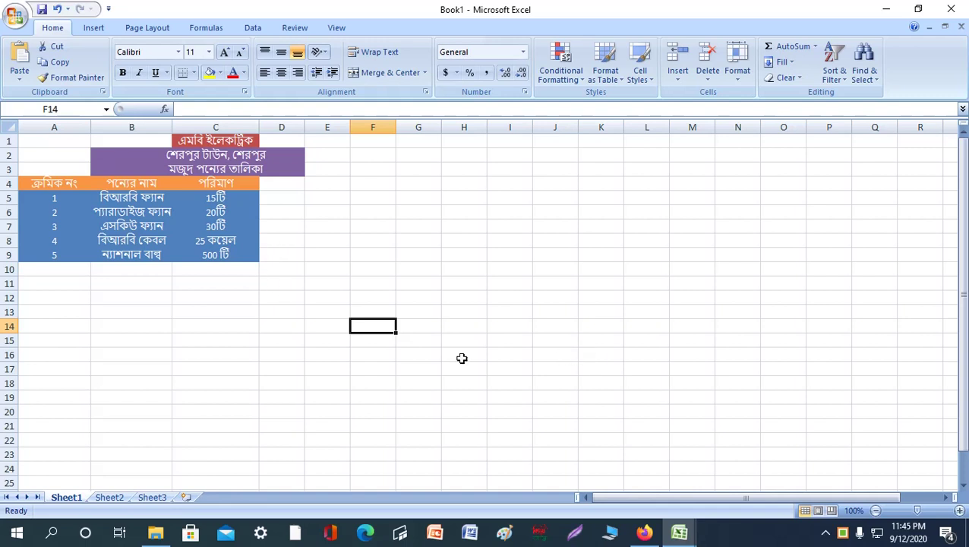
left_click(274, 324)
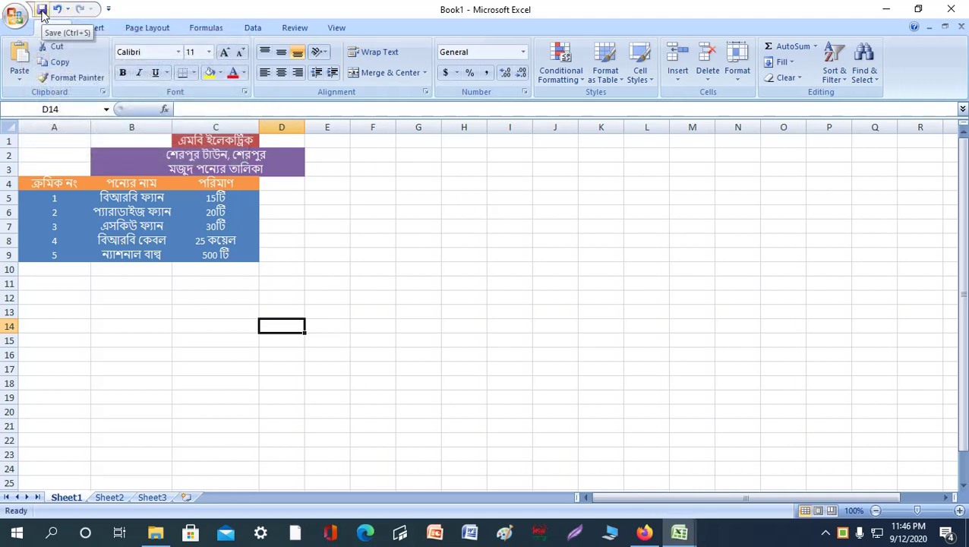
- Save the workbook to Documents under the Bengali name মজুদ পন্যের তালিকা
left_click(42, 11)
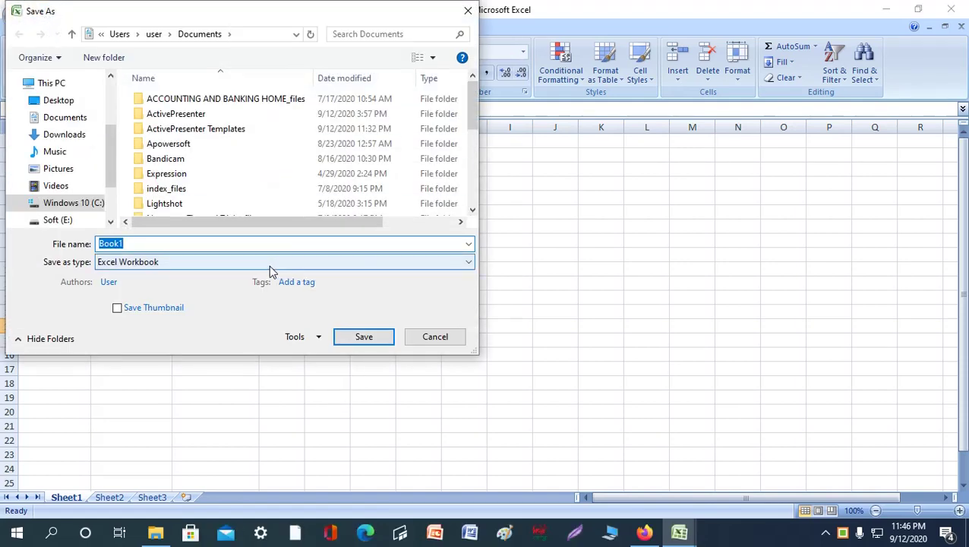
mouse_move(65, 144)
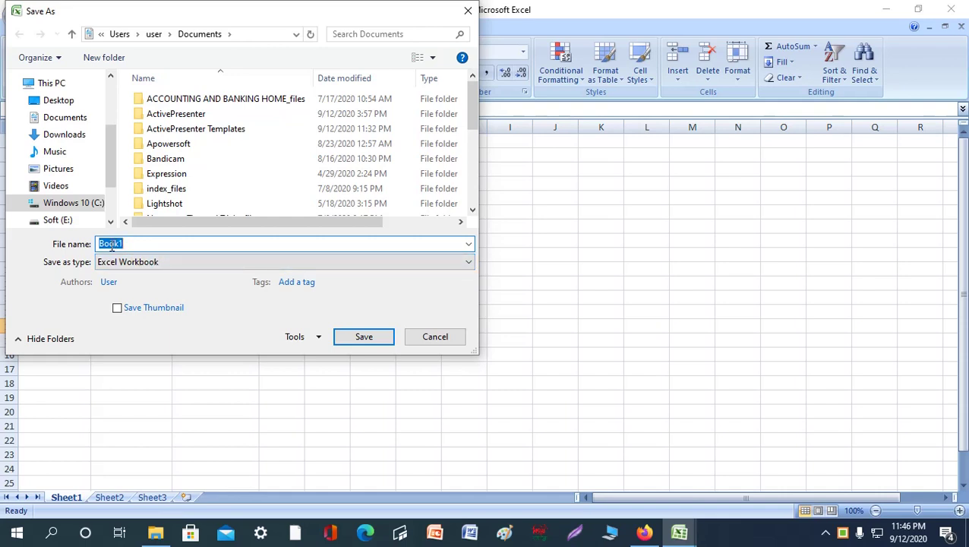
key("BackSpace")
type("স")
type("মা")
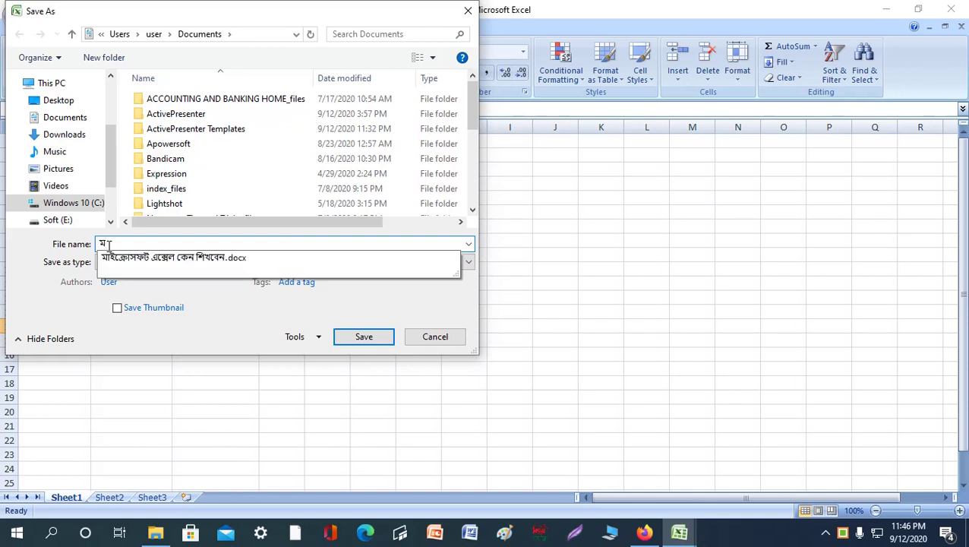
type("জা")
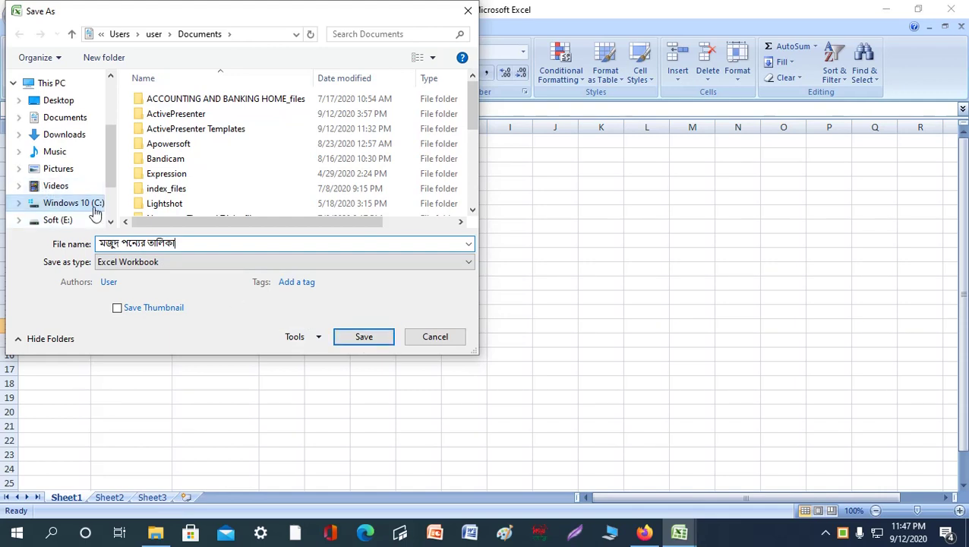
mouse_move(73, 203)
mouse_move(64, 117)
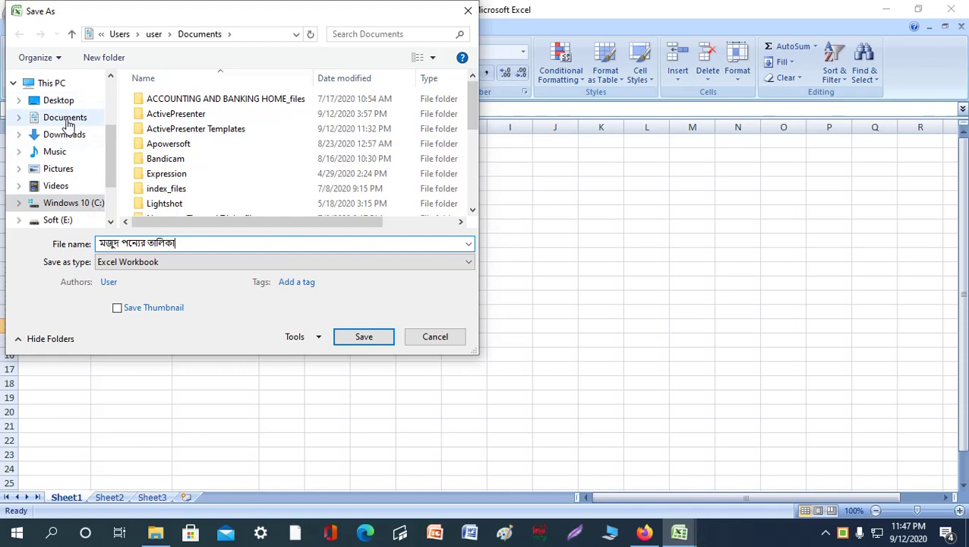
left_click(67, 124)
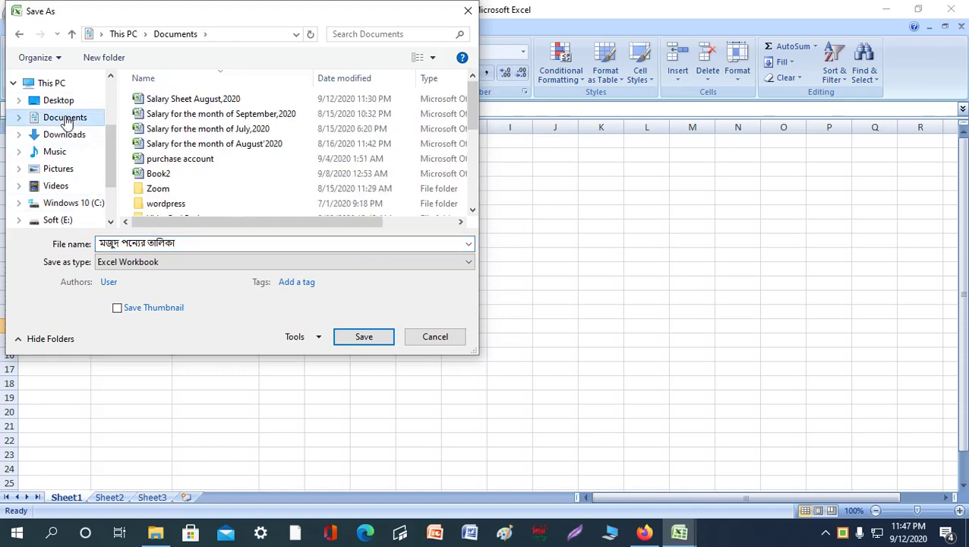
left_click(366, 339)
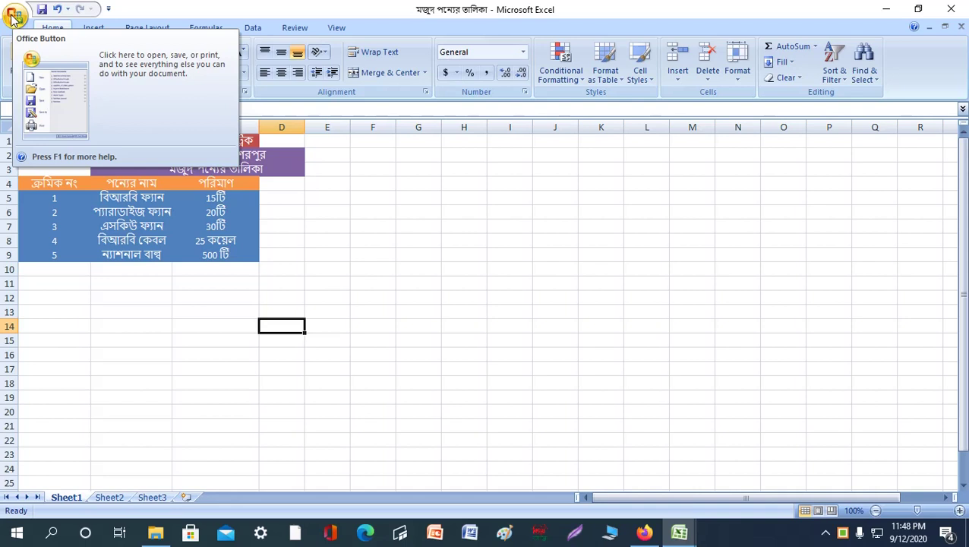
left_click(17, 19)
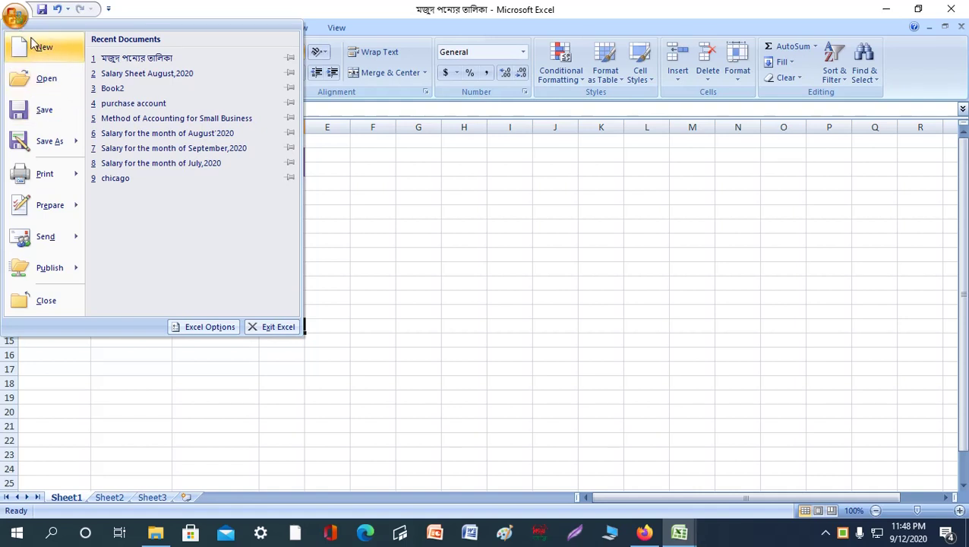
left_click(28, 115)
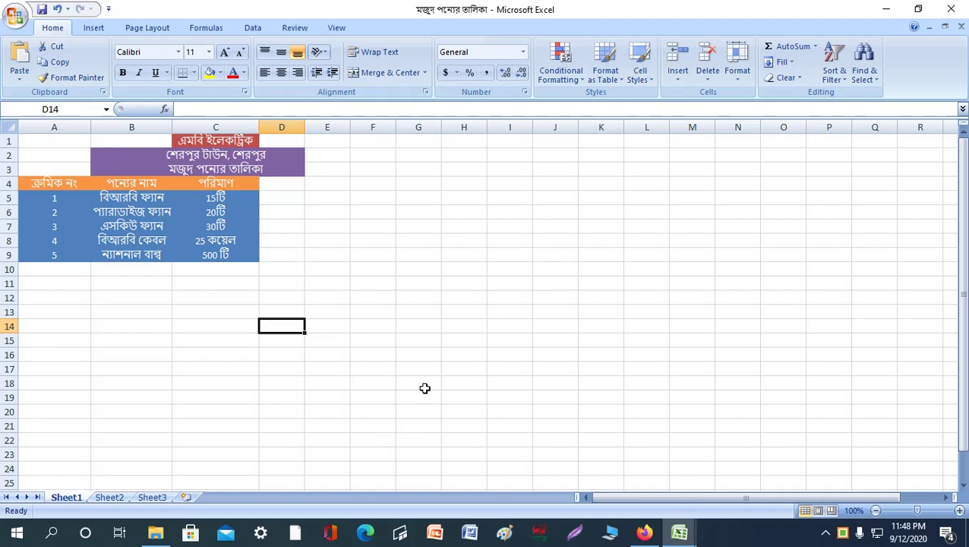
left_click(17, 17)
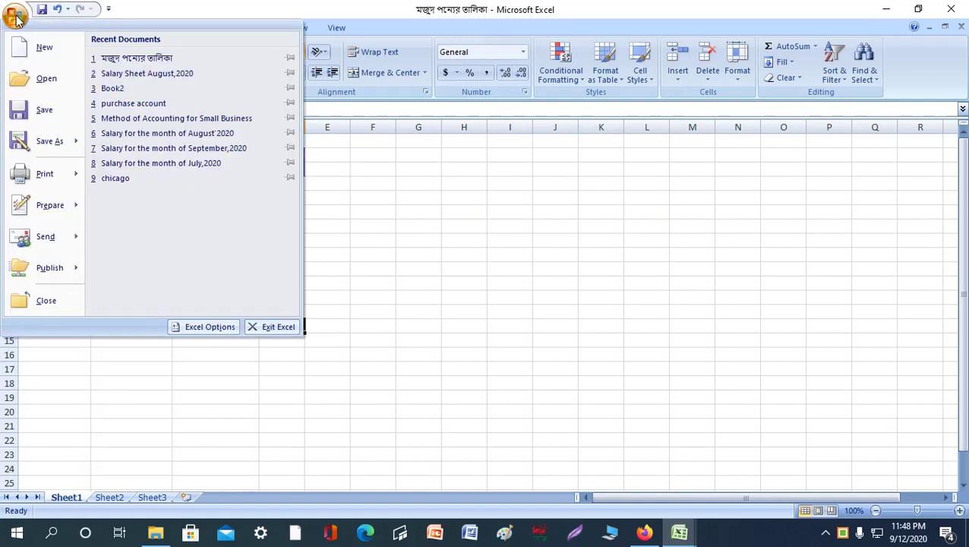
left_click(23, 112)
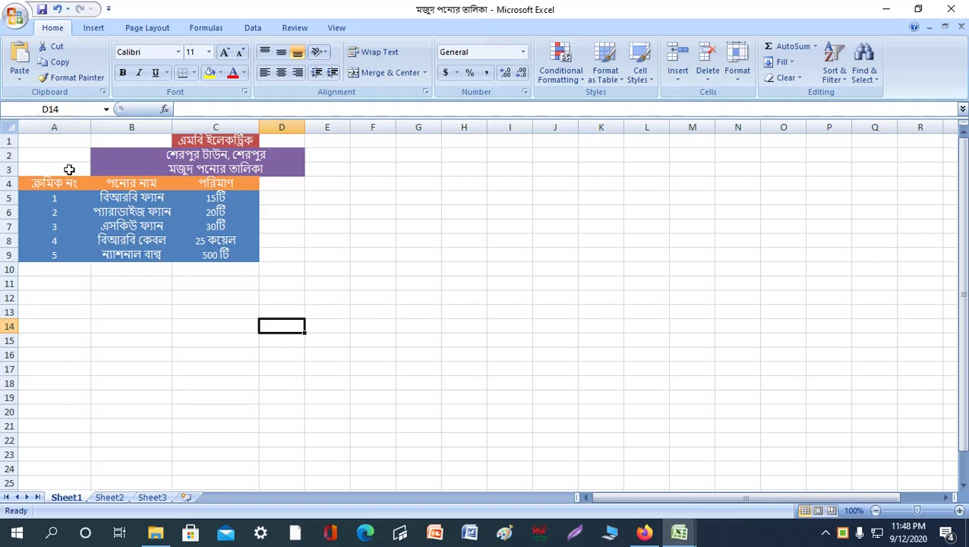
left_click(15, 16)
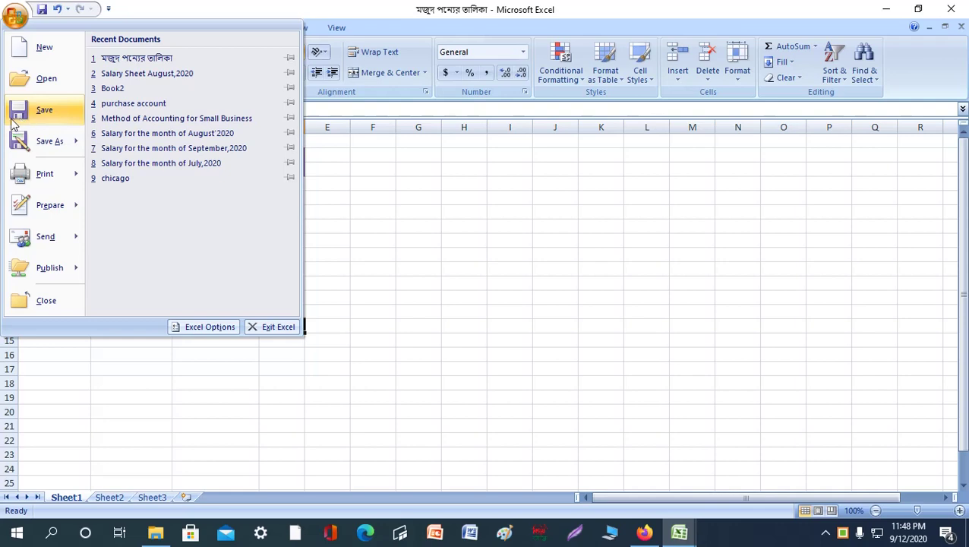
left_click(389, 318)
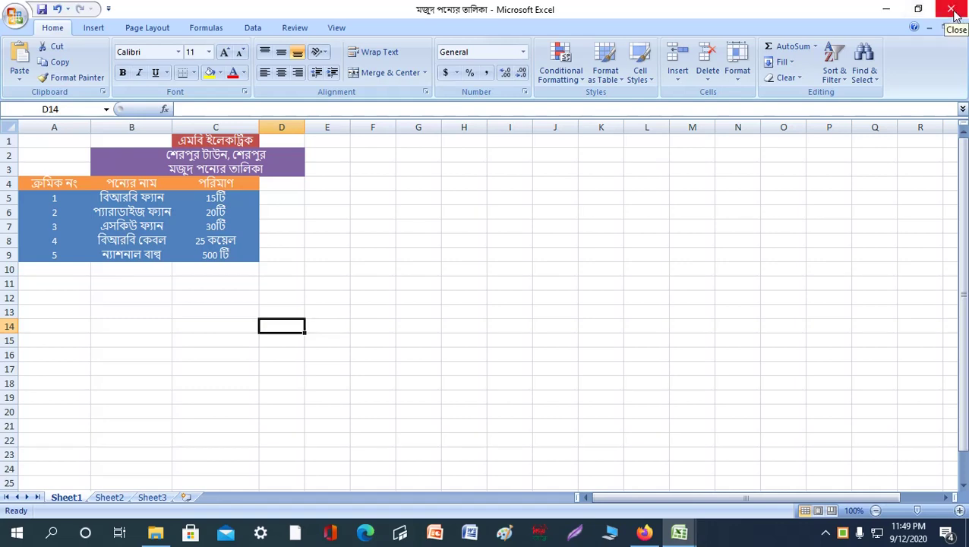
- Close the stock list workbook, then the remaining empty Book1 Excel window
left_click(951, 9)
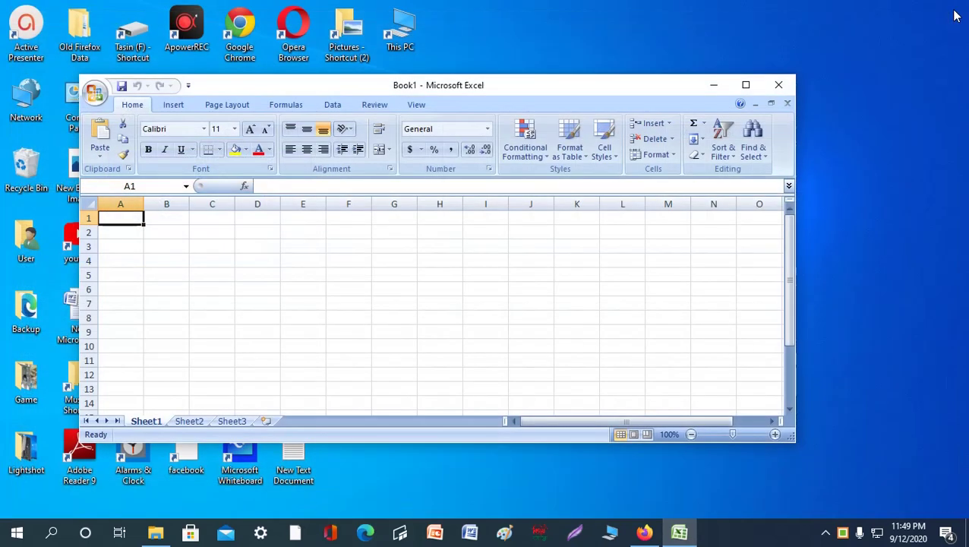
left_click(782, 88)
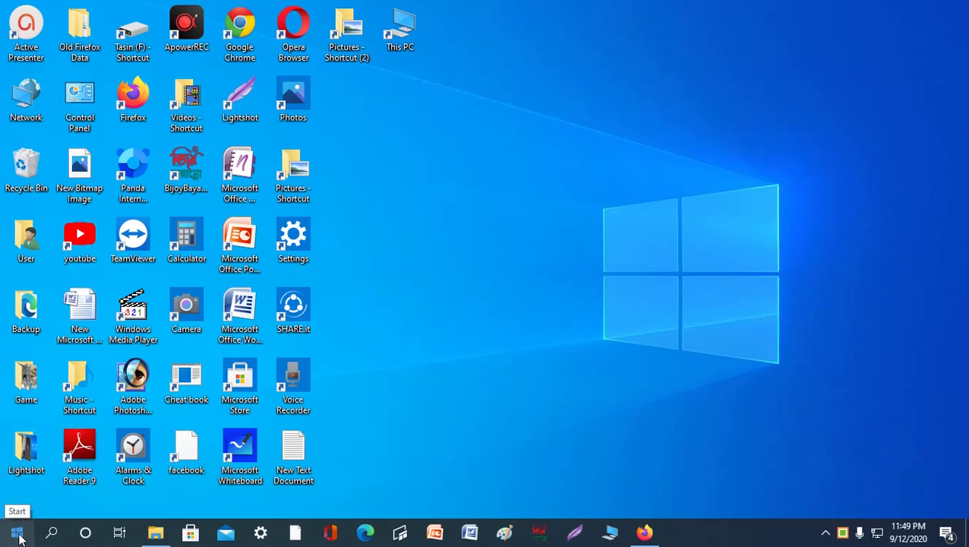
- Launch Microsoft Office Excel 2007 from the Microsoft Office folder in the Start menu
left_click(16, 534)
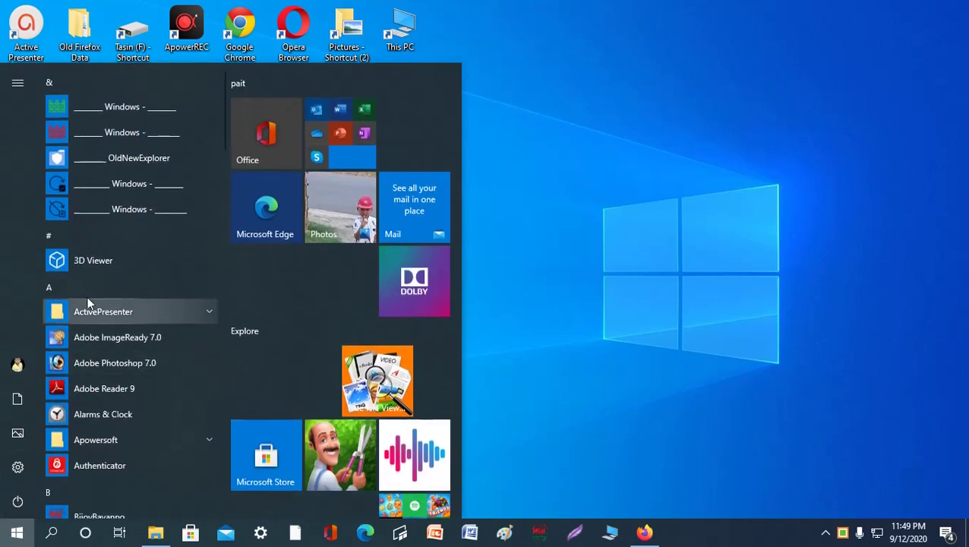
scroll(103, 212, "down", 3)
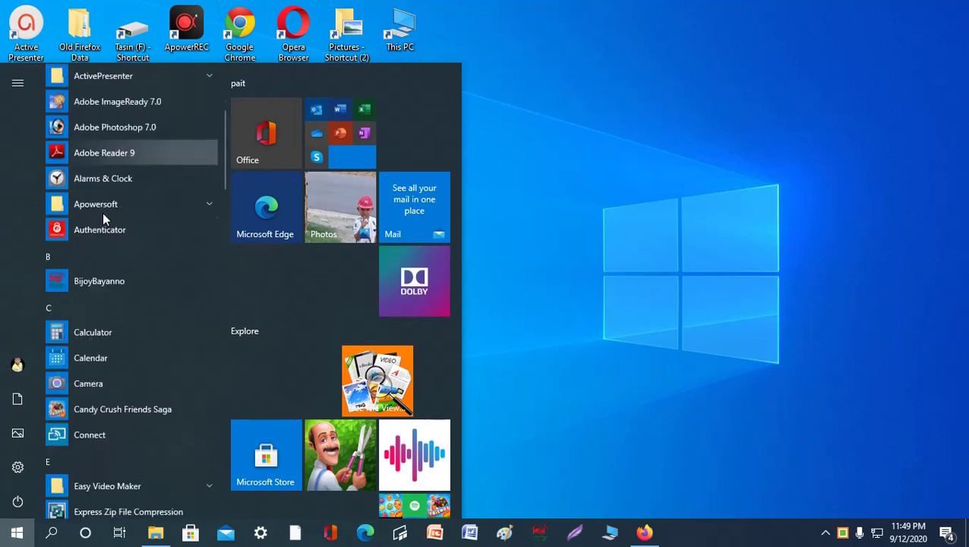
scroll(102, 218, "down", 4)
scroll(113, 341, "down", 3)
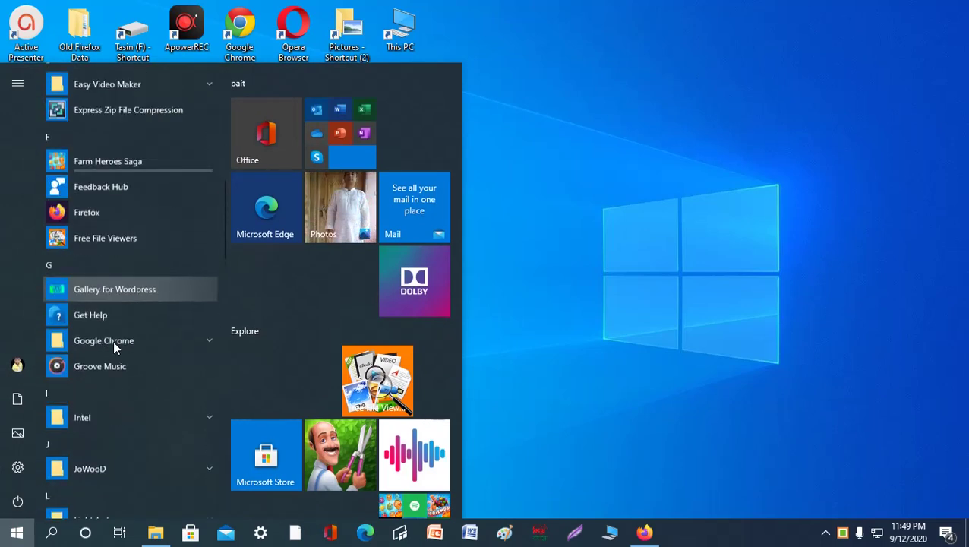
scroll(114, 343, "down", 3)
scroll(108, 401, "down", 3)
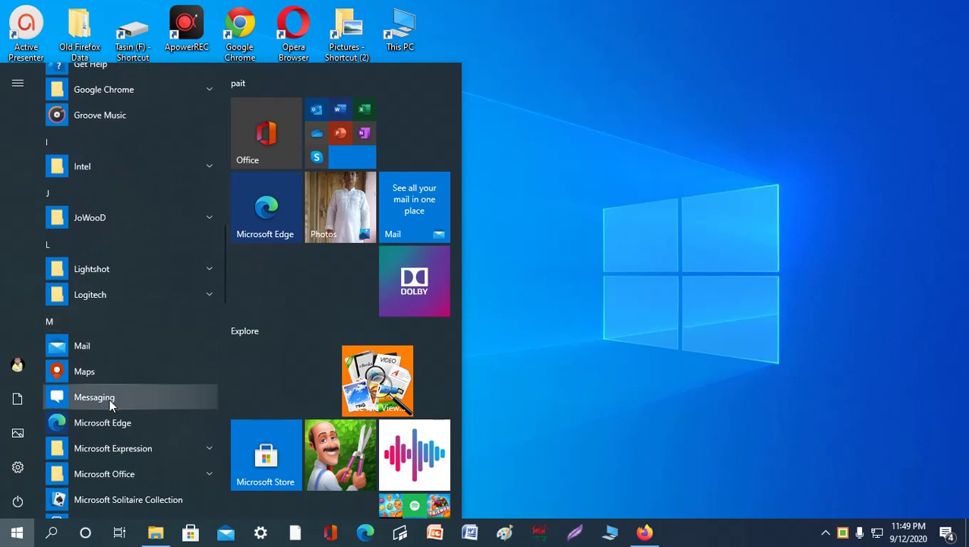
scroll(110, 398, "down", 3)
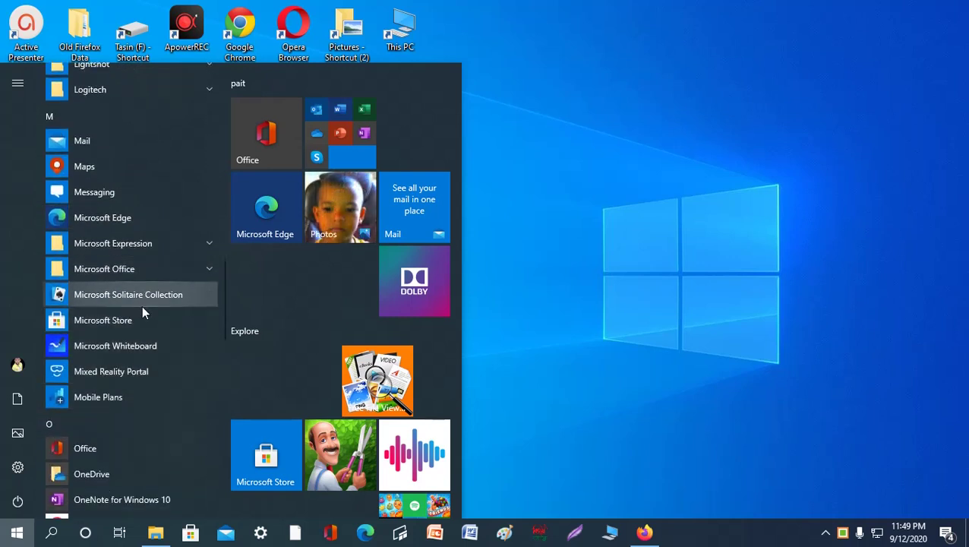
scroll(141, 313, "down", 3)
scroll(139, 311, "up", 3)
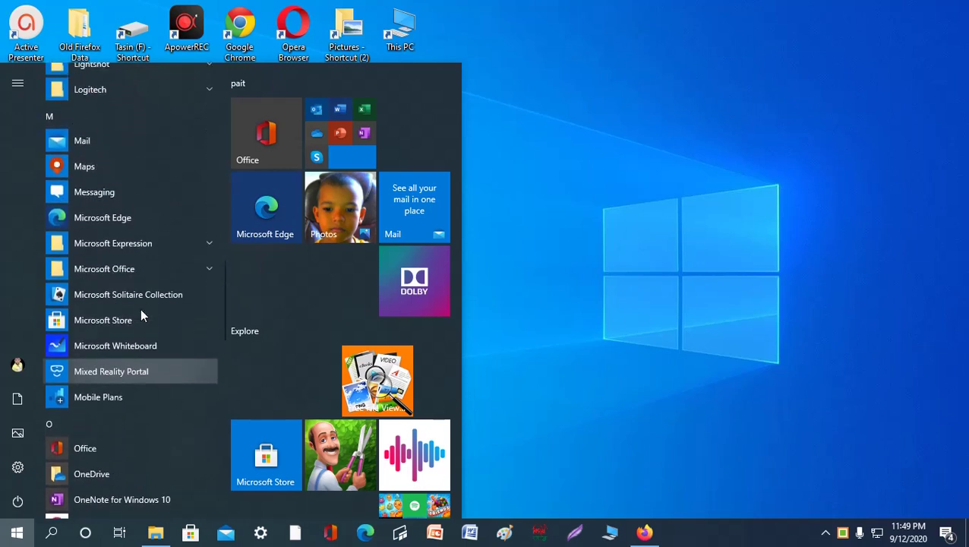
left_click(210, 269)
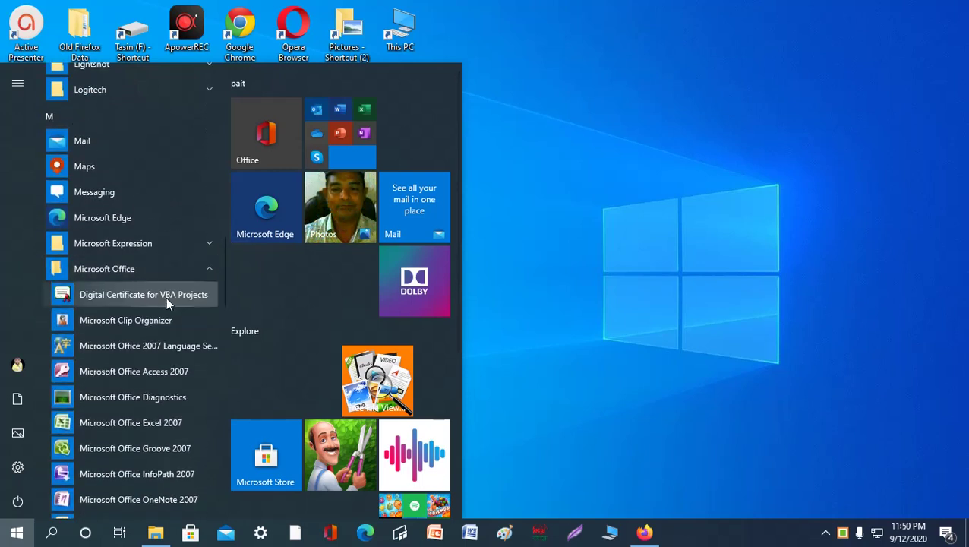
scroll(165, 297, "down", 3)
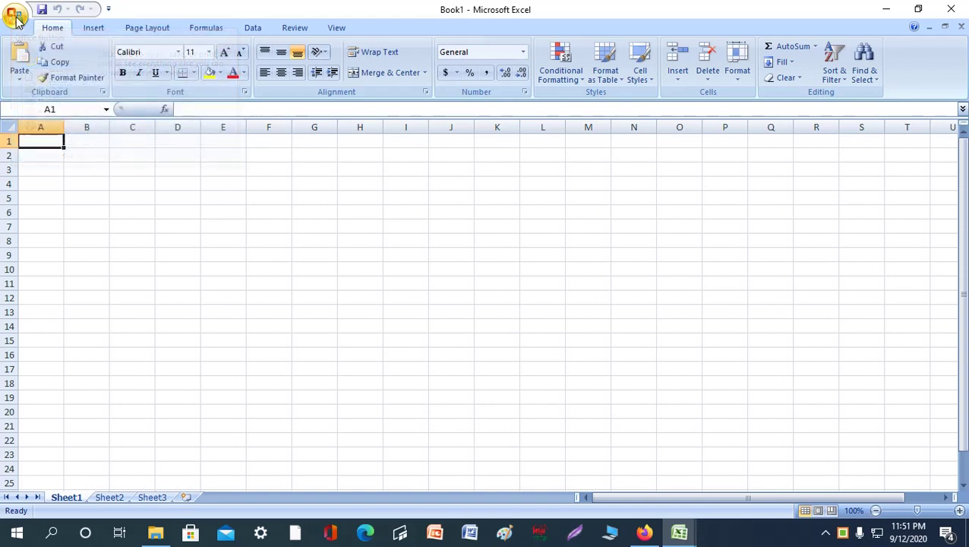
- Reopen the মজুদ পন্যের তালিকা workbook from the Documents folder through Office button > Open
left_click(17, 18)
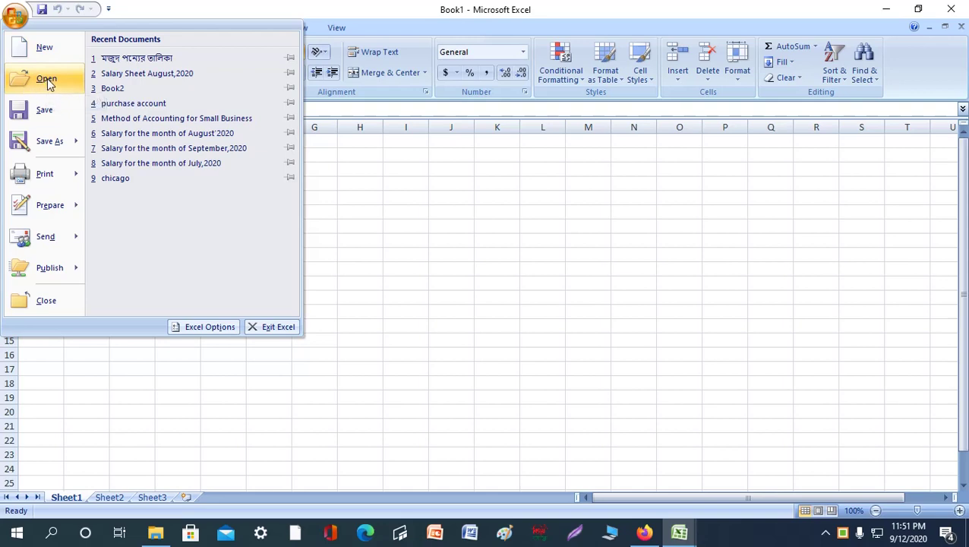
left_click(50, 80)
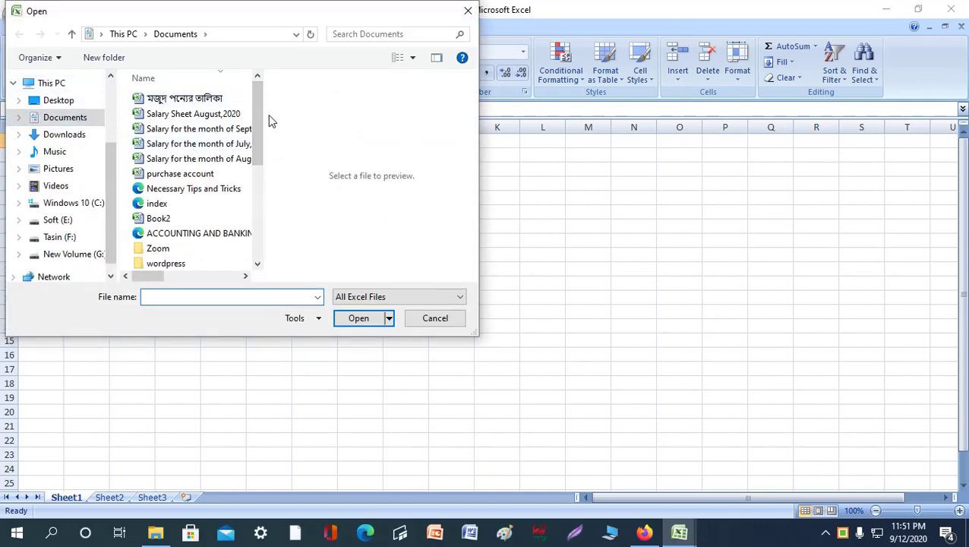
left_click_drag(257, 114, 258, 112)
left_click(64, 119)
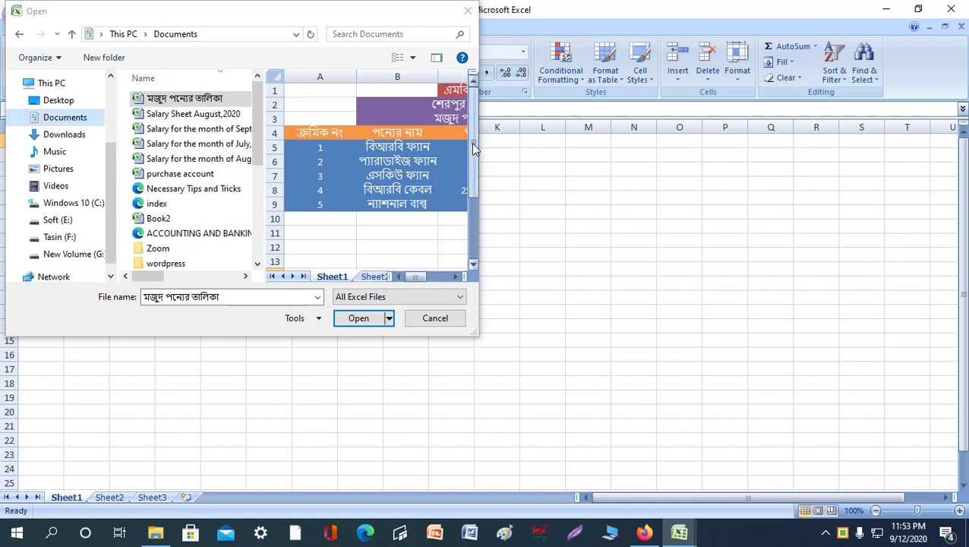
mouse_move(474, 145)
left_mouse_down()
mouse_move(478, 190)
mouse_move(475, 99)
left_mouse_up()
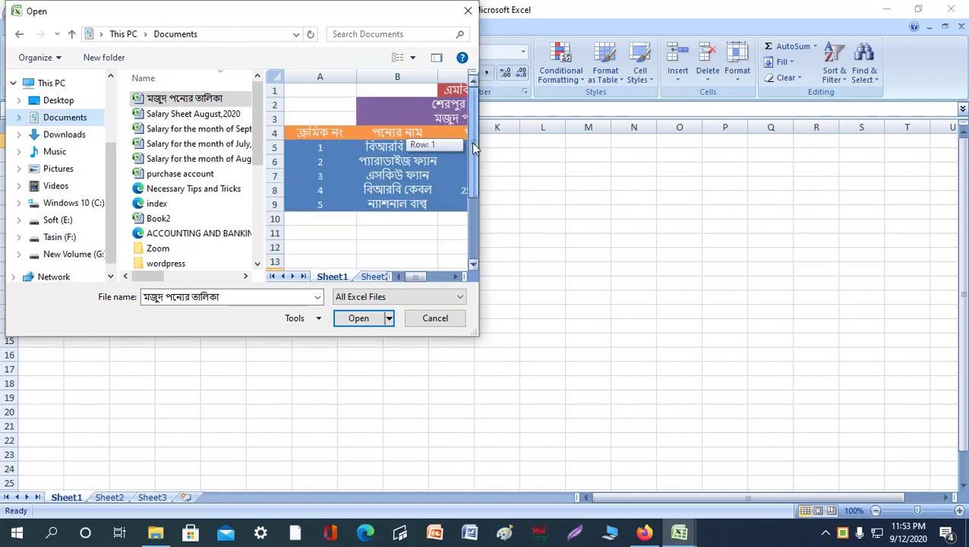
left_click(359, 318)
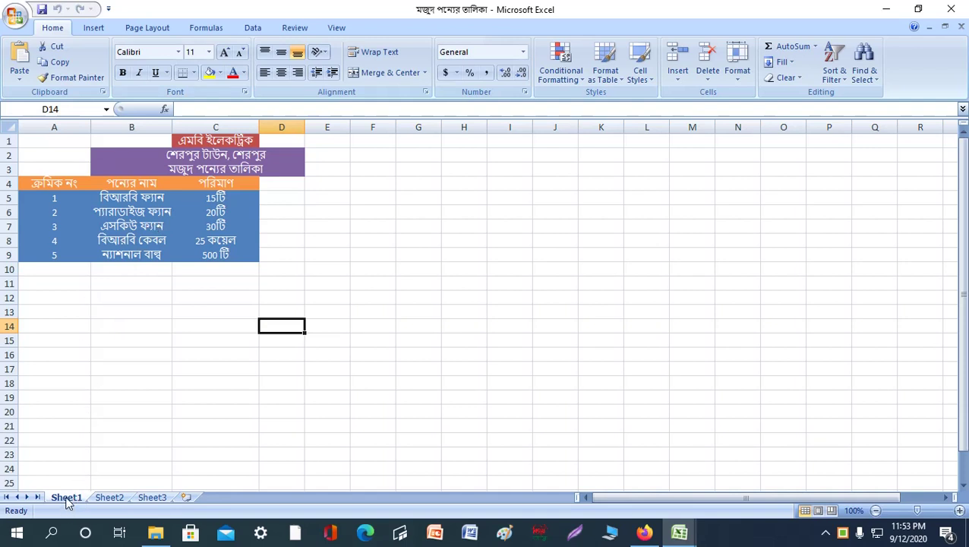
- Bring up the Sheet1 tab's context menu, then dismiss it without changing anything
right_click(68, 502)
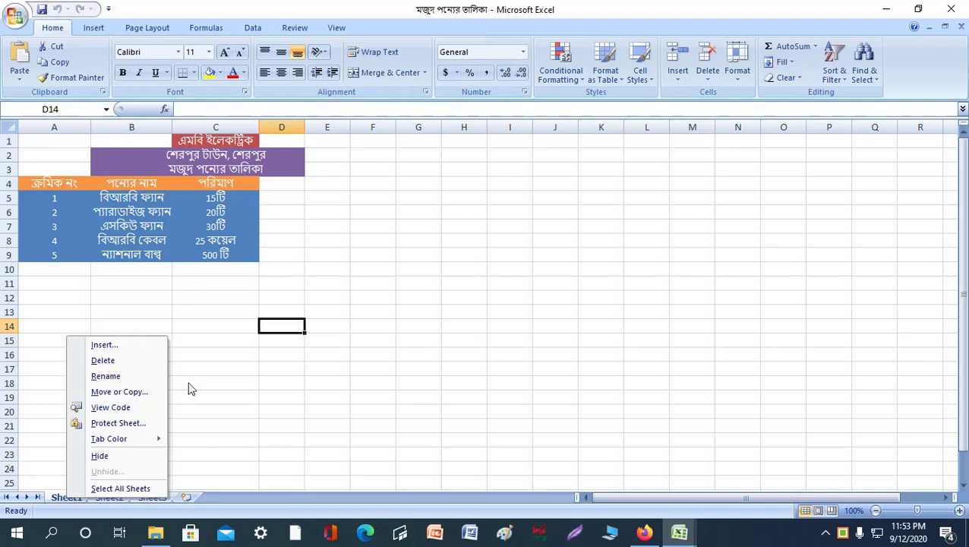
left_click(225, 387)
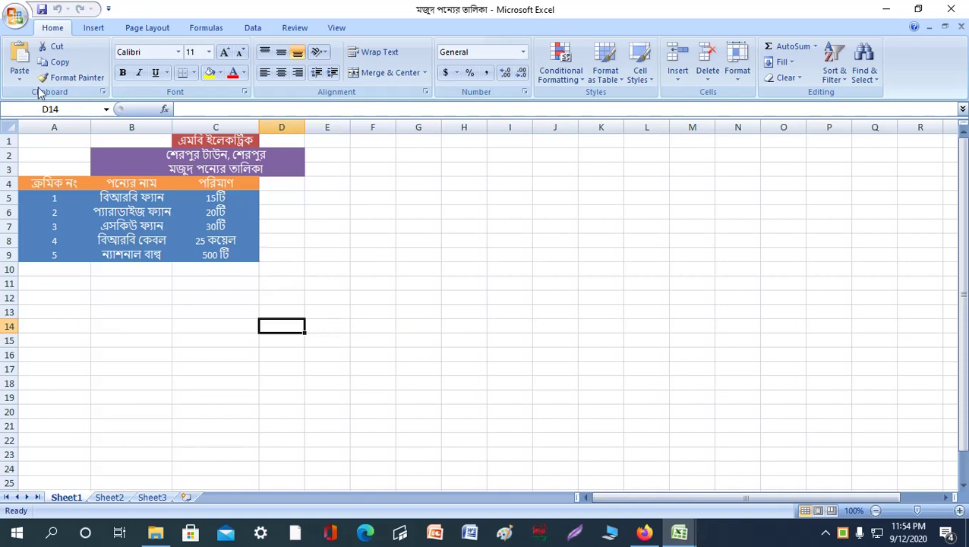
- Try selecting the stock table from A1 to C9, then clear the selection
left_click(51, 142)
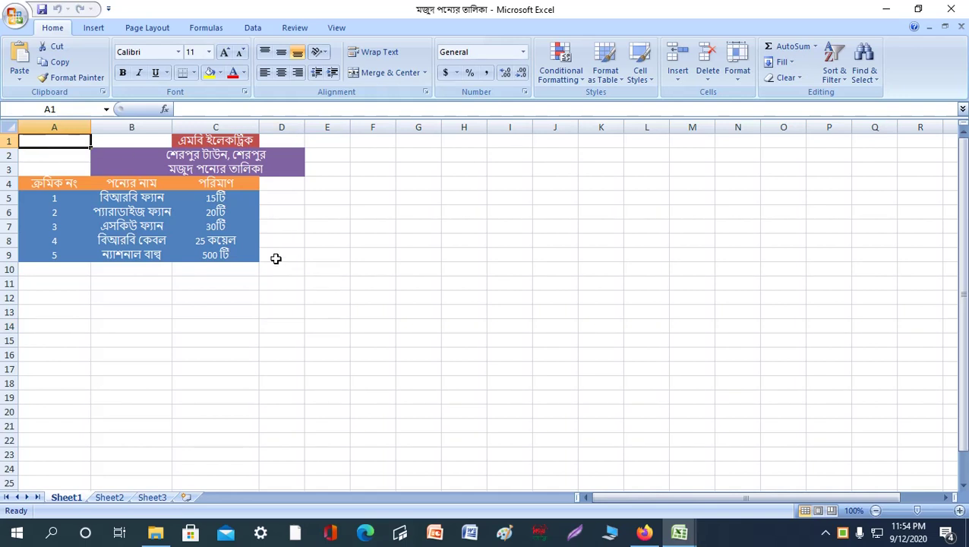
left_click(228, 257)
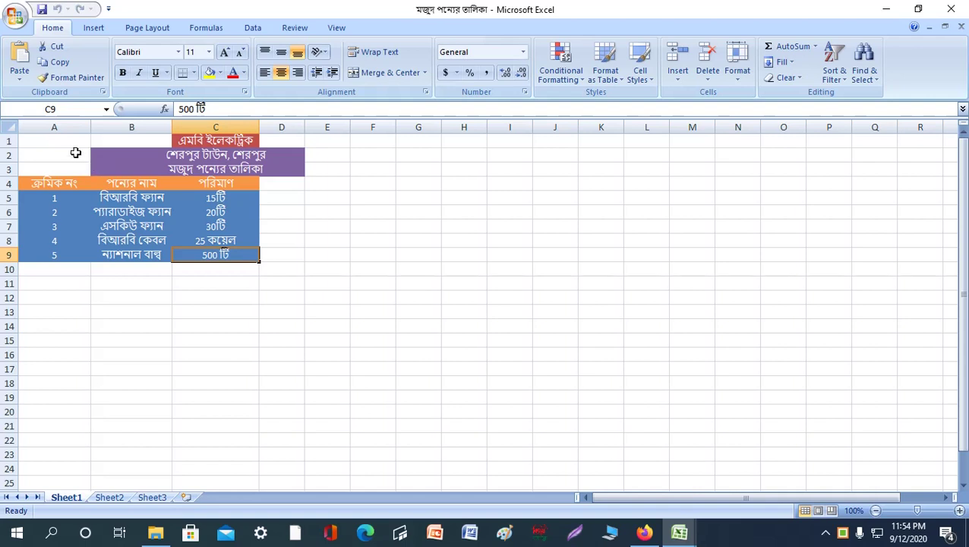
left_click(281, 282)
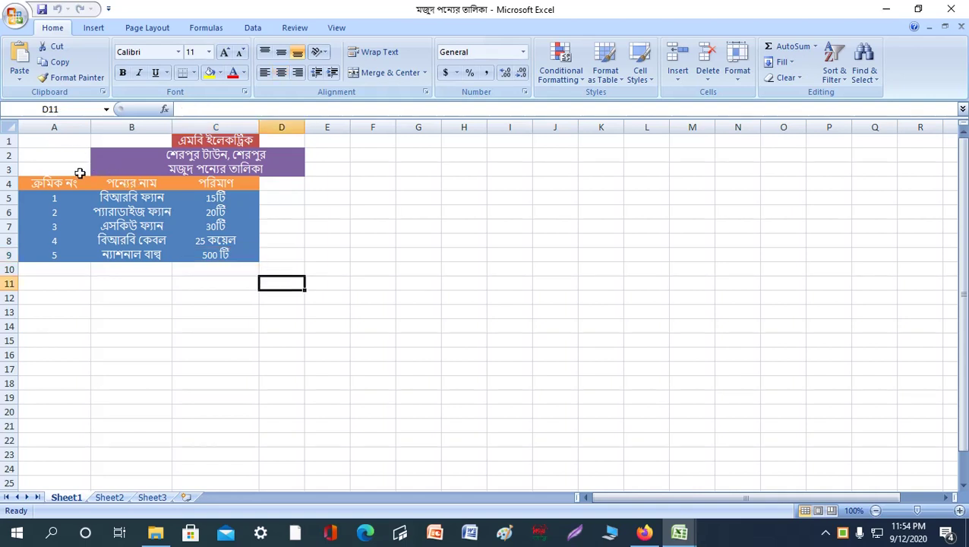
left_click(41, 139)
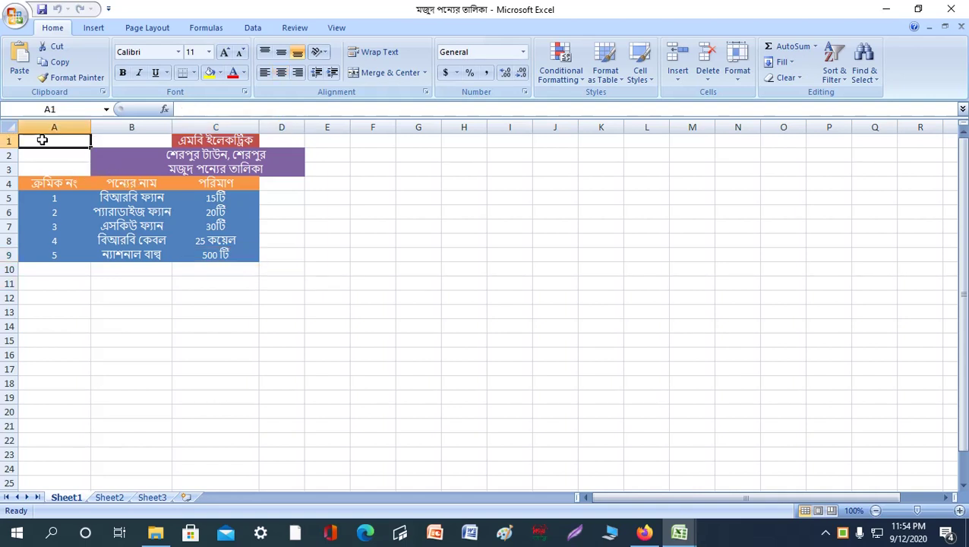
left_click(222, 259, "shift")
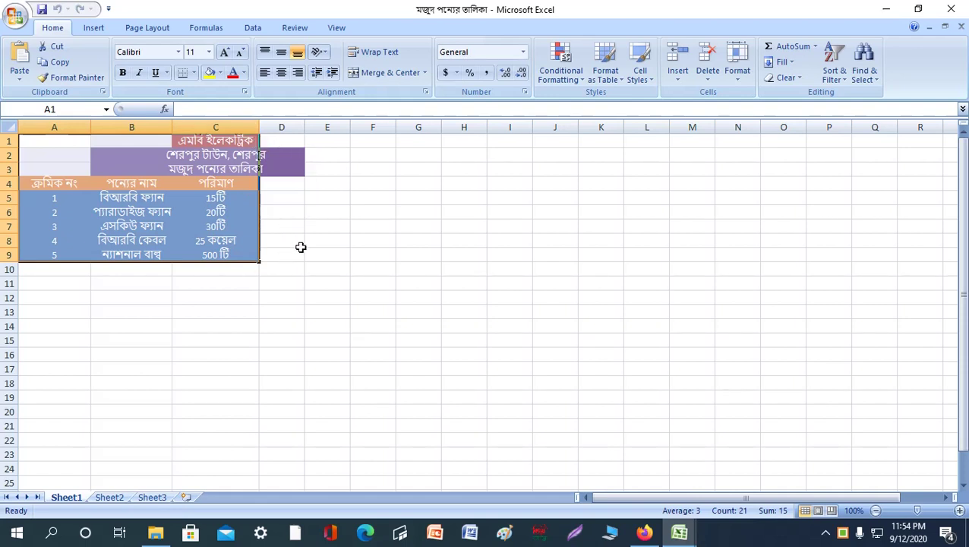
left_click(300, 283)
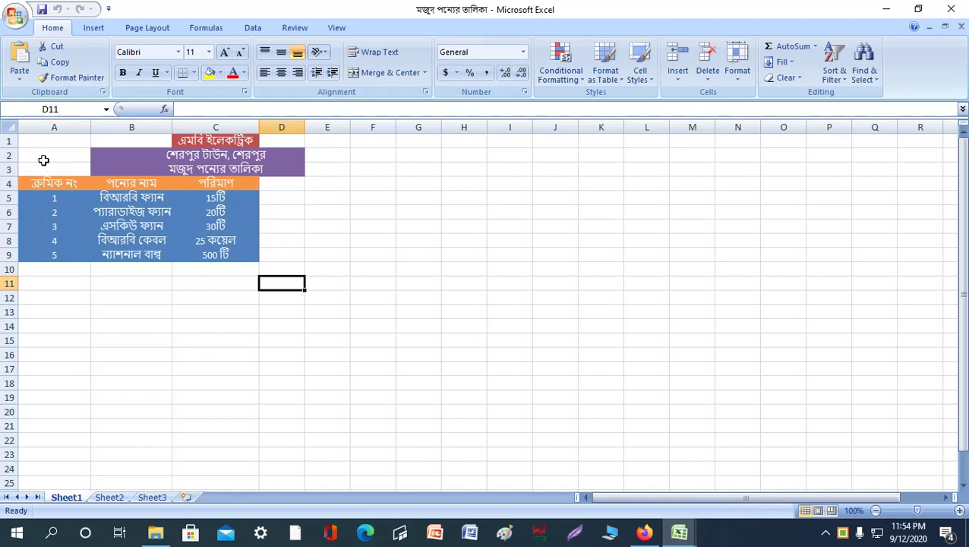
- Select the full stock table range A1:D9, including the title rows
left_click(47, 127)
left_click(300, 355)
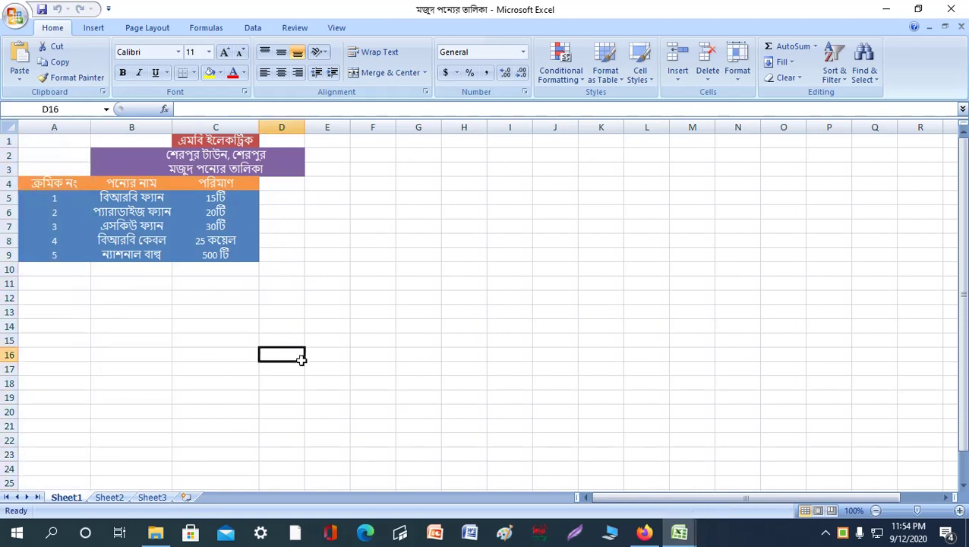
left_click(40, 142)
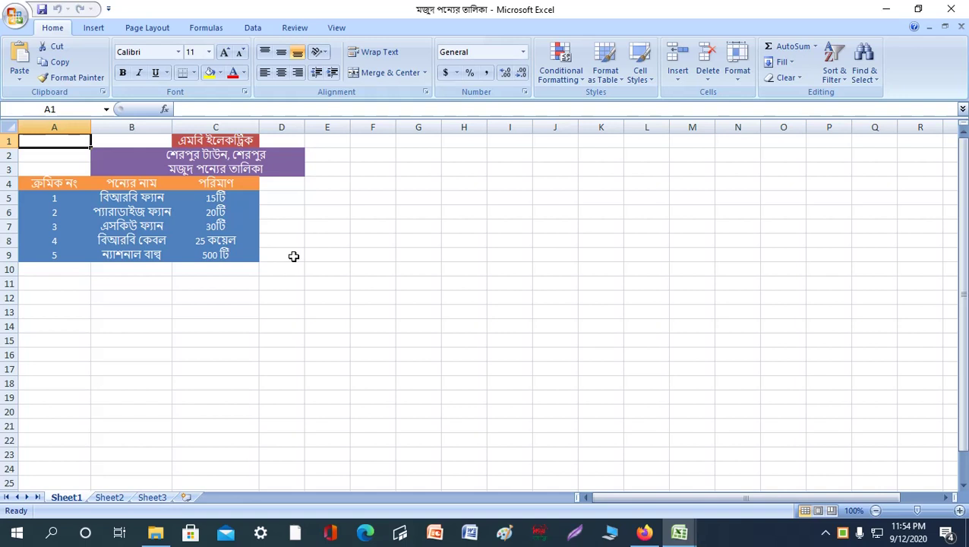
left_click(293, 256, "shift")
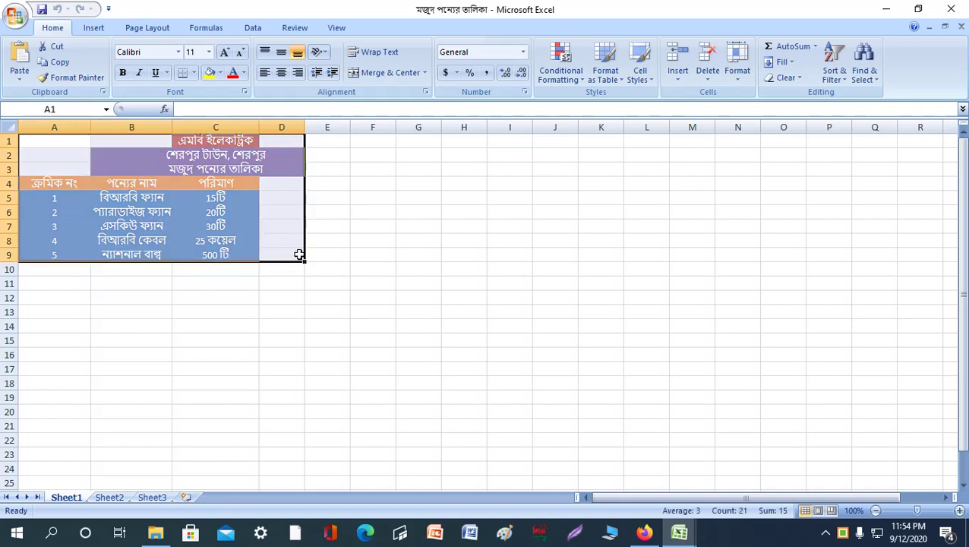
left_click(490, 300)
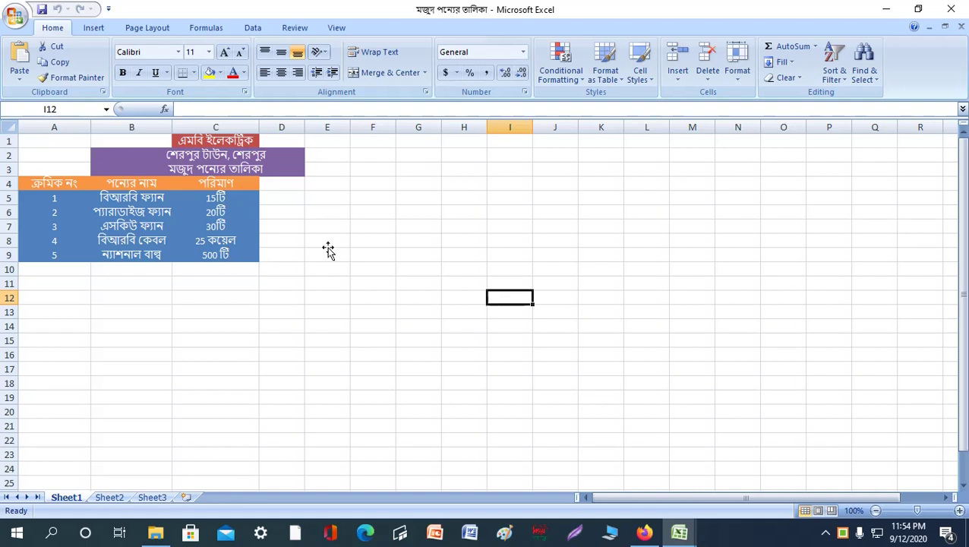
left_click(46, 138)
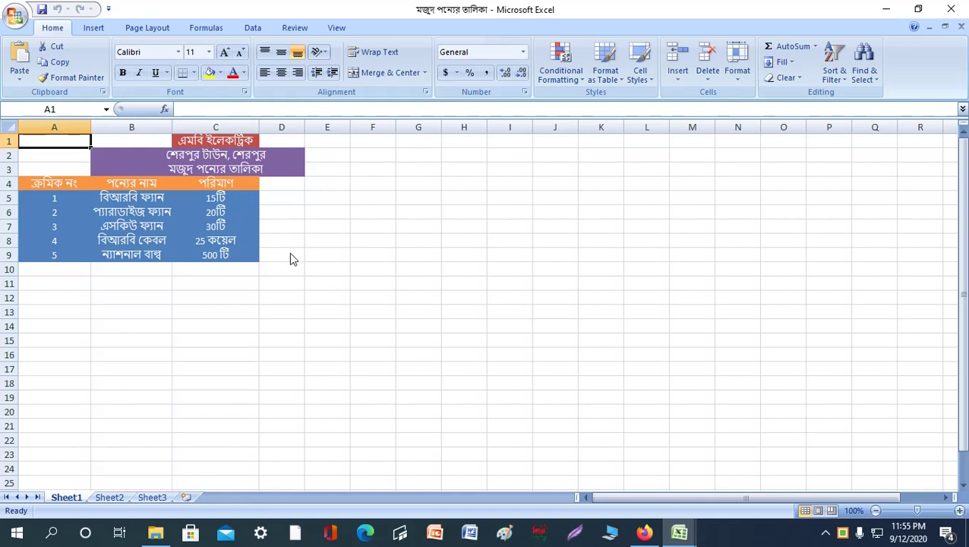
left_click(290, 254, "shift")
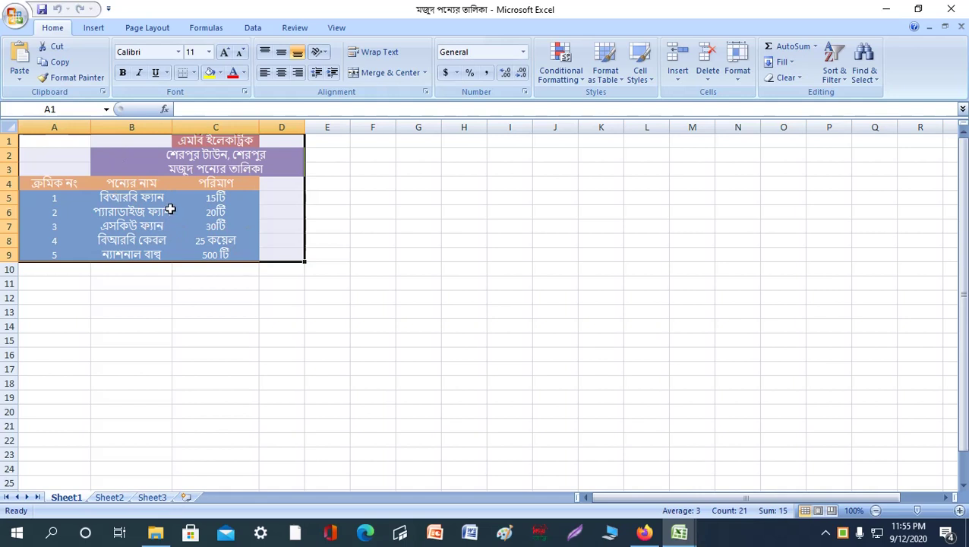
- Copy the selected A1:D9 table and switch to the empty Sheet3
right_click(174, 204)
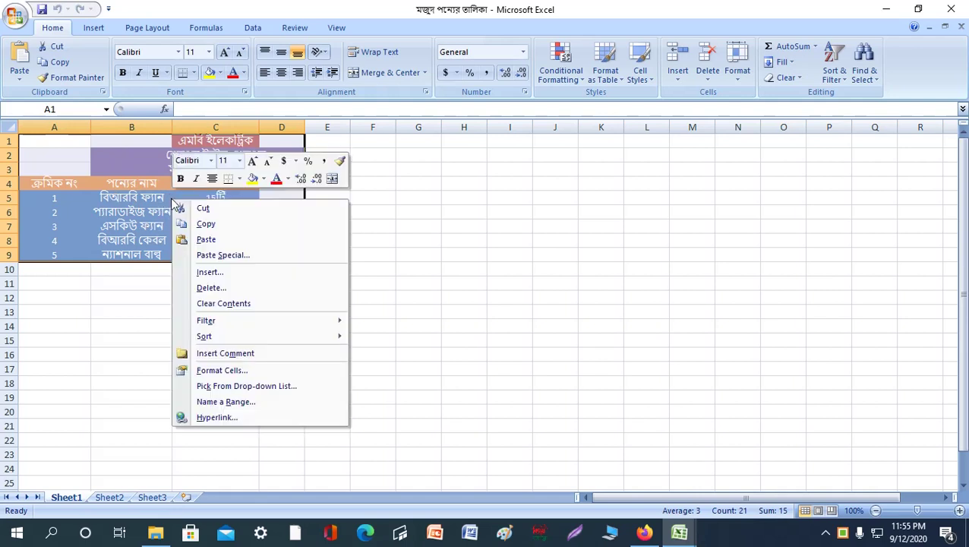
left_click(205, 224)
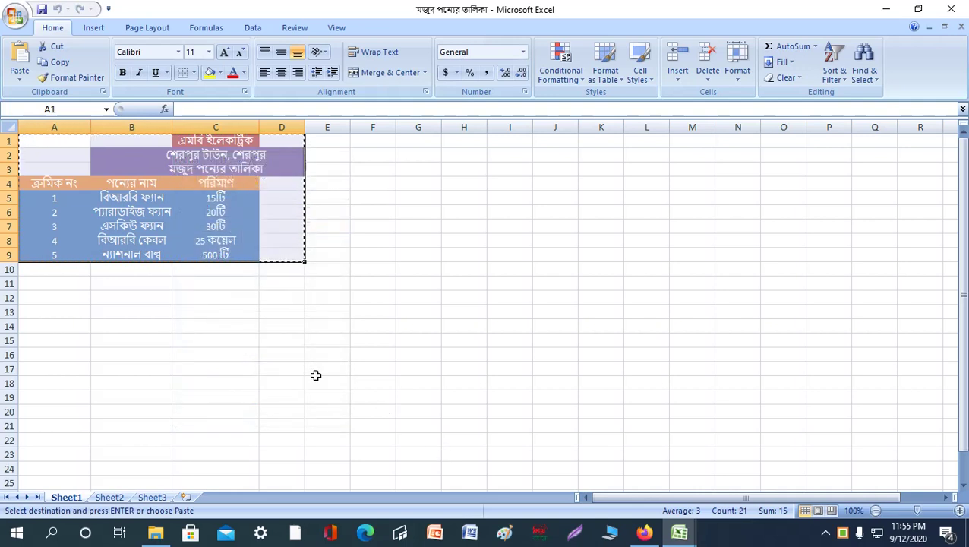
scroll(310, 376, "down", 1)
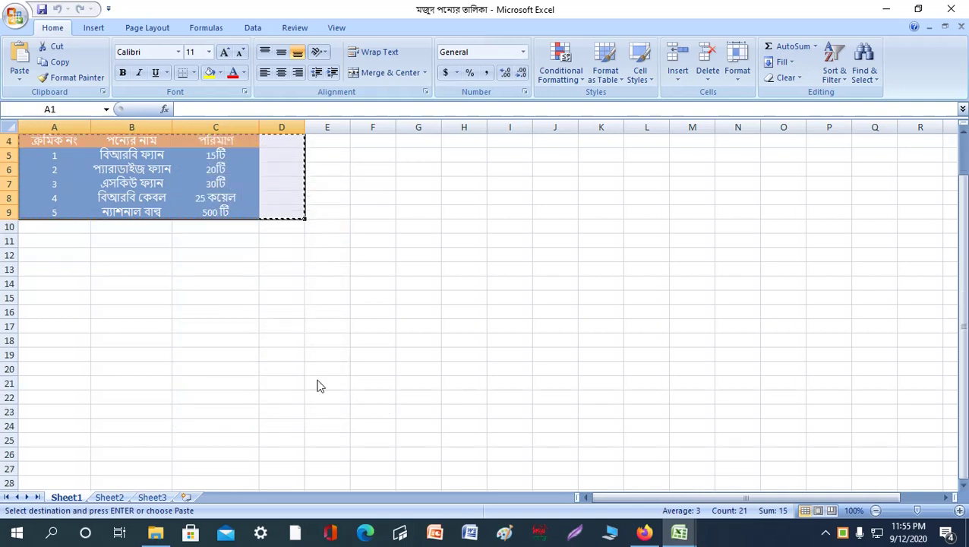
scroll(318, 384, "down", 1)
scroll(306, 415, "up", 2)
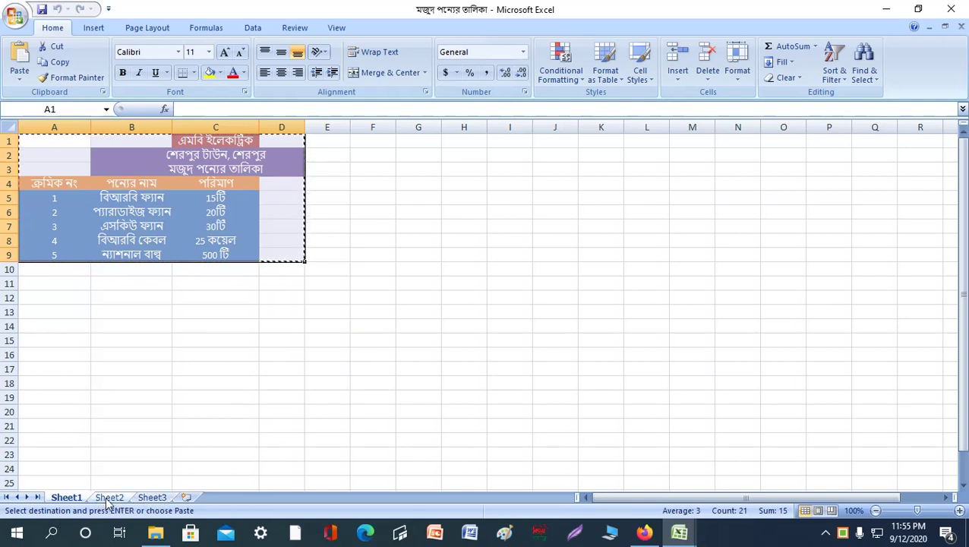
left_click(155, 497)
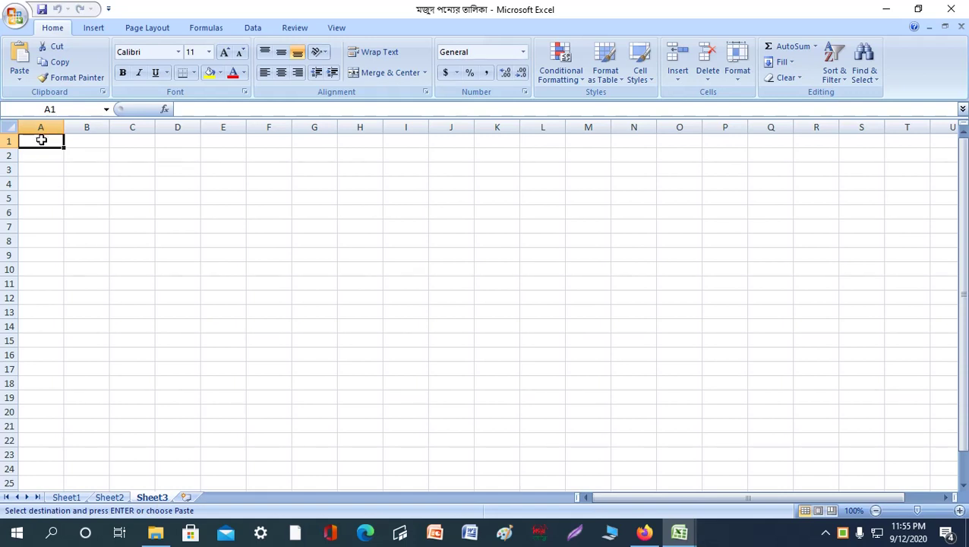
- Paste the copied stock table into cell A1 of Sheet3 and deselect it
right_click(41, 142)
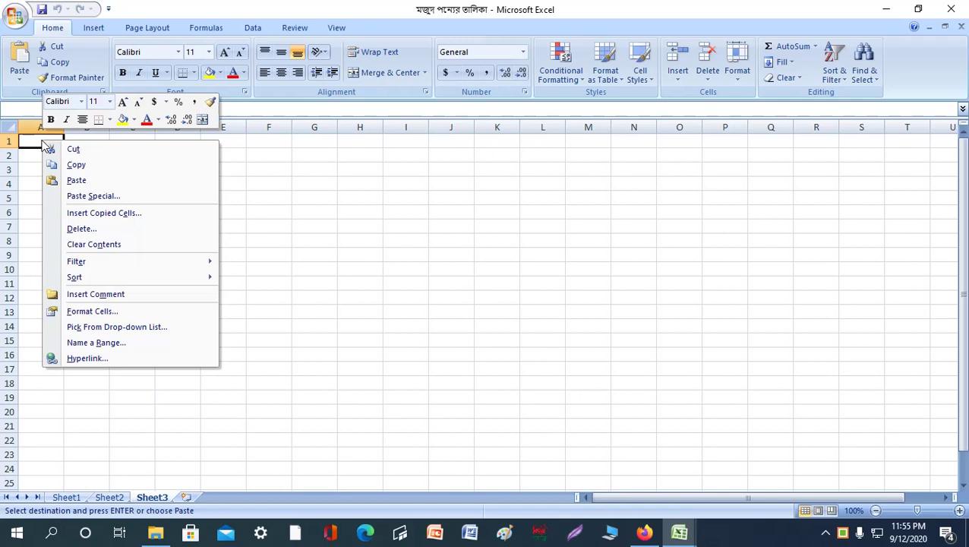
left_click(89, 180)
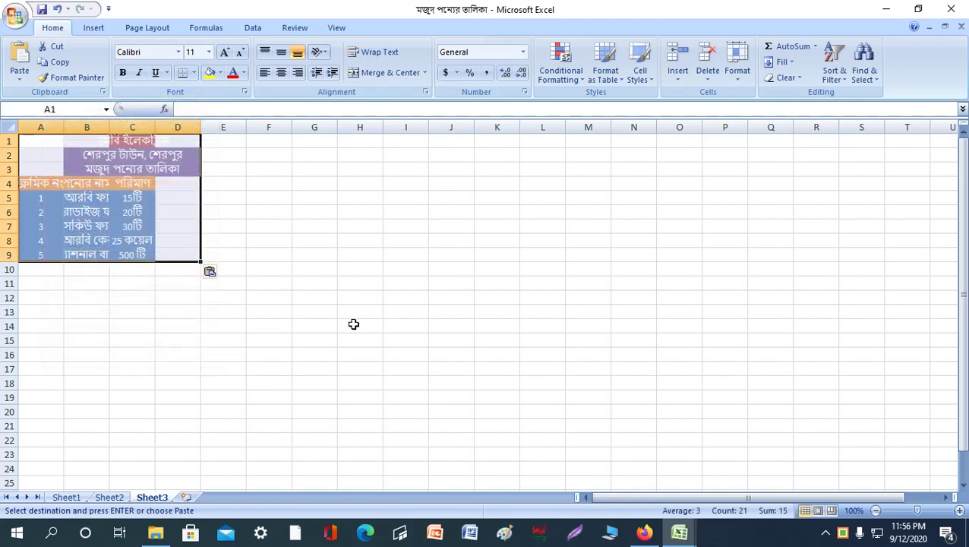
left_click(293, 312)
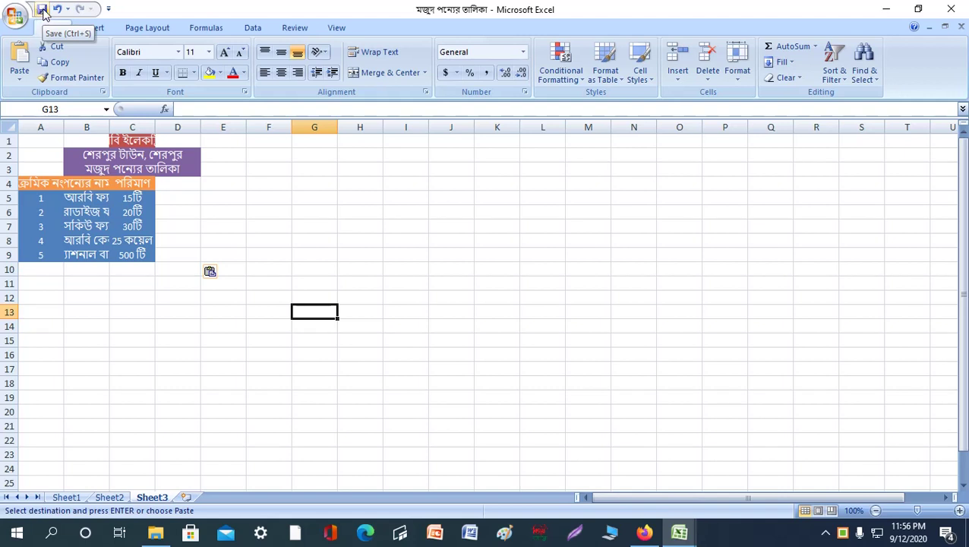
- Save the workbook with the pasted table on Sheet3
left_click(43, 10)
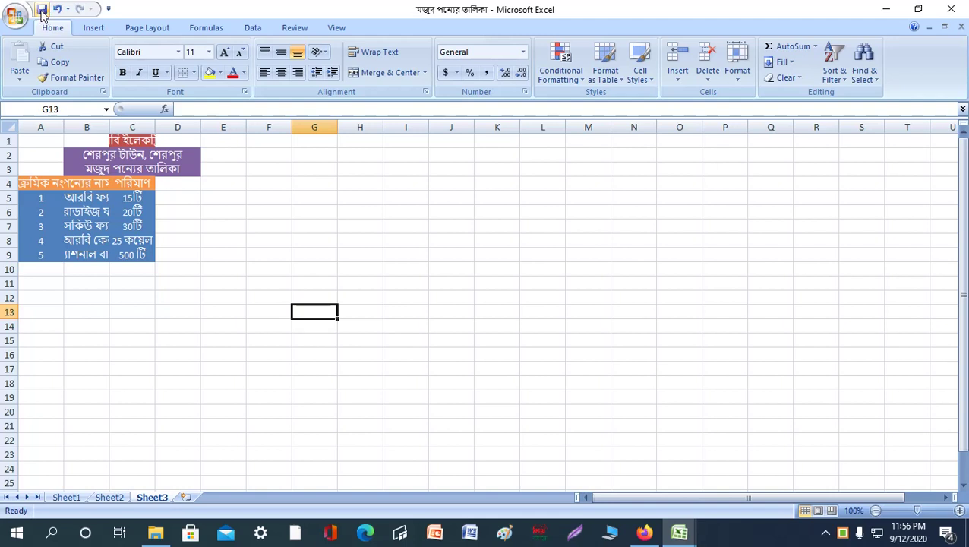
left_click(42, 11)
left_click(530, 414)
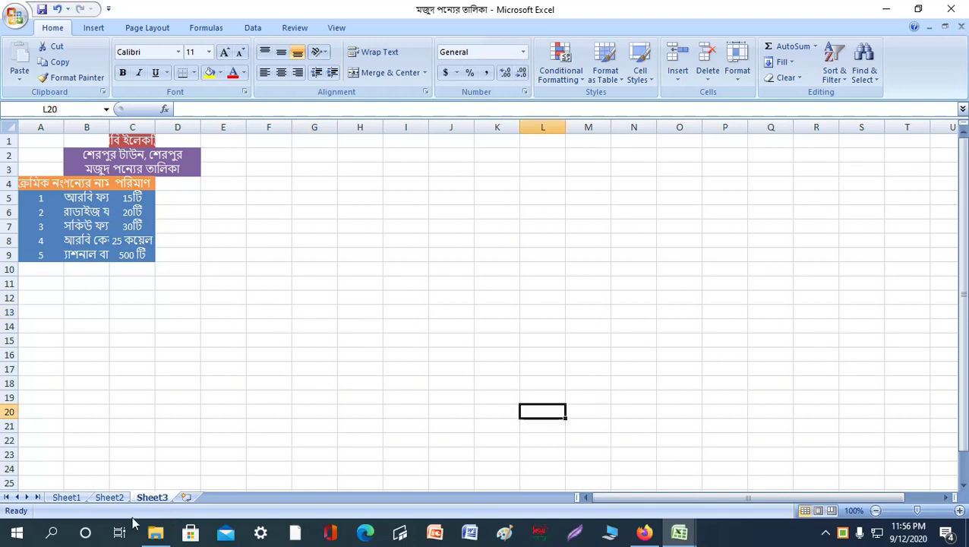
- Switch between Sheet1 and Sheet3 twice to compare the original and pasted tables
left_click(67, 499)
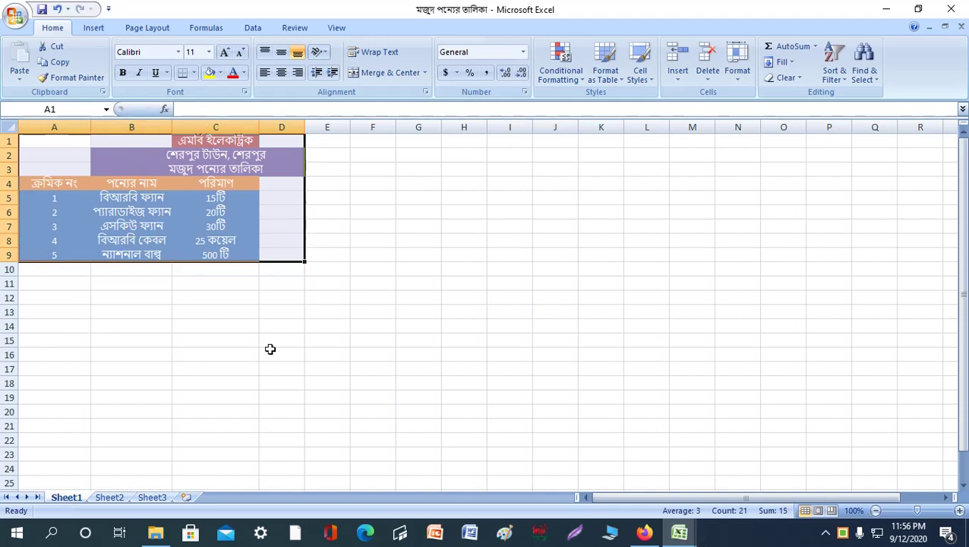
left_click(152, 497)
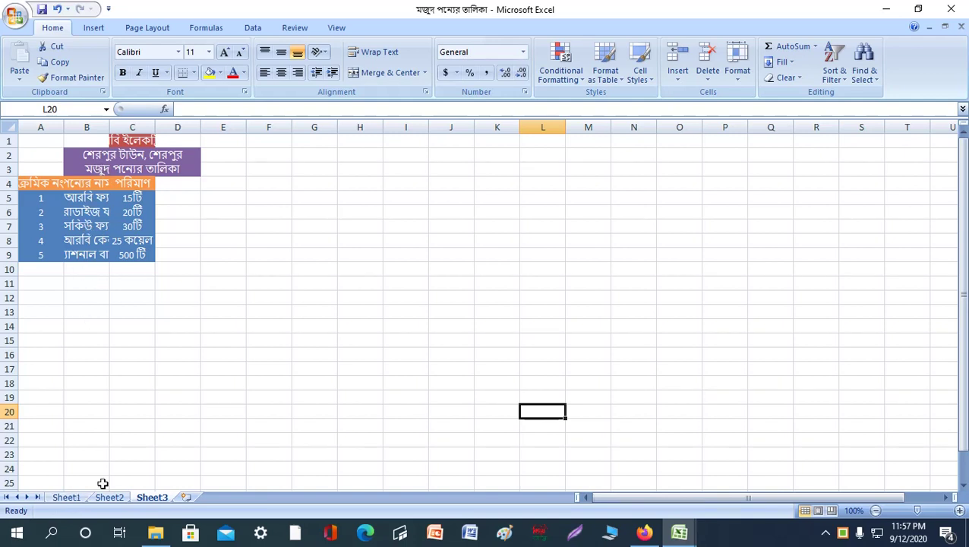
left_click(72, 498)
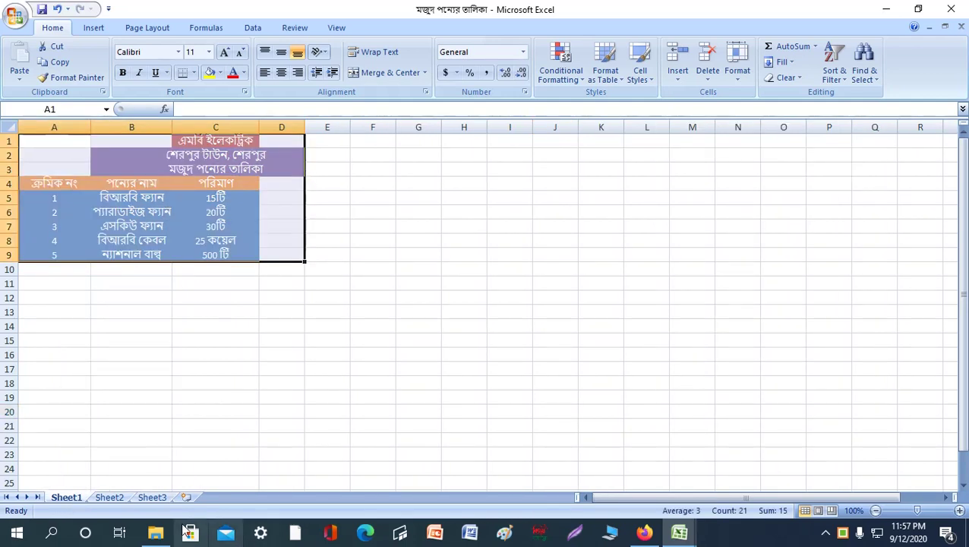
left_click(155, 499)
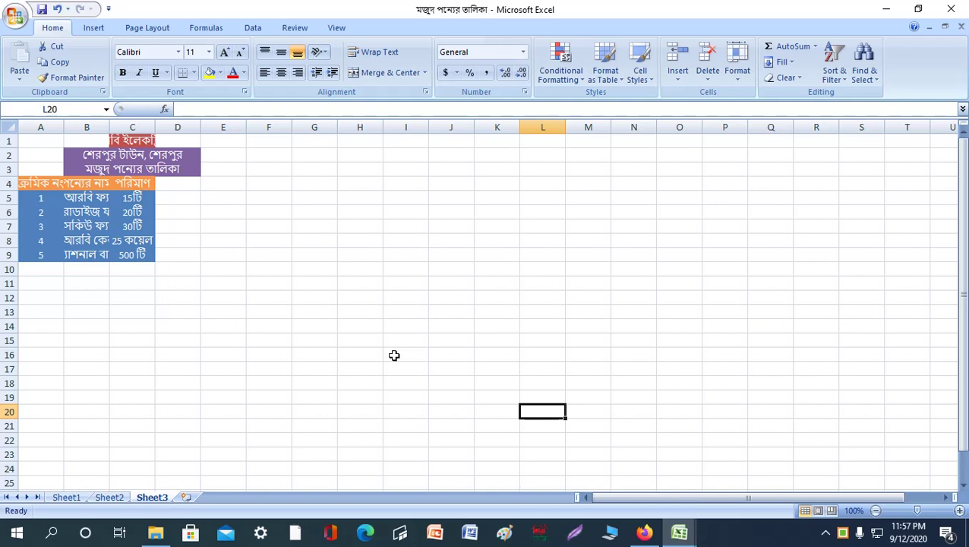
left_click(827, 536)
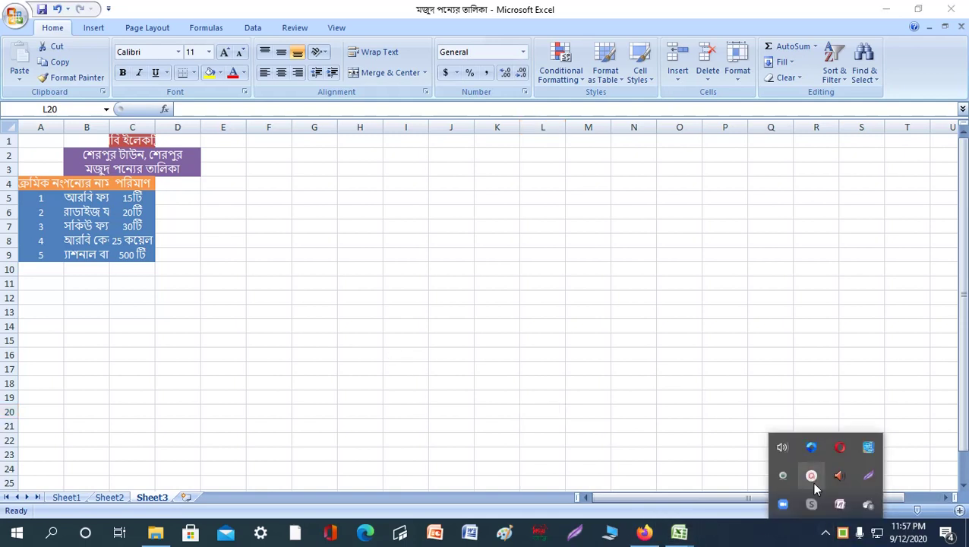
left_click(813, 476)
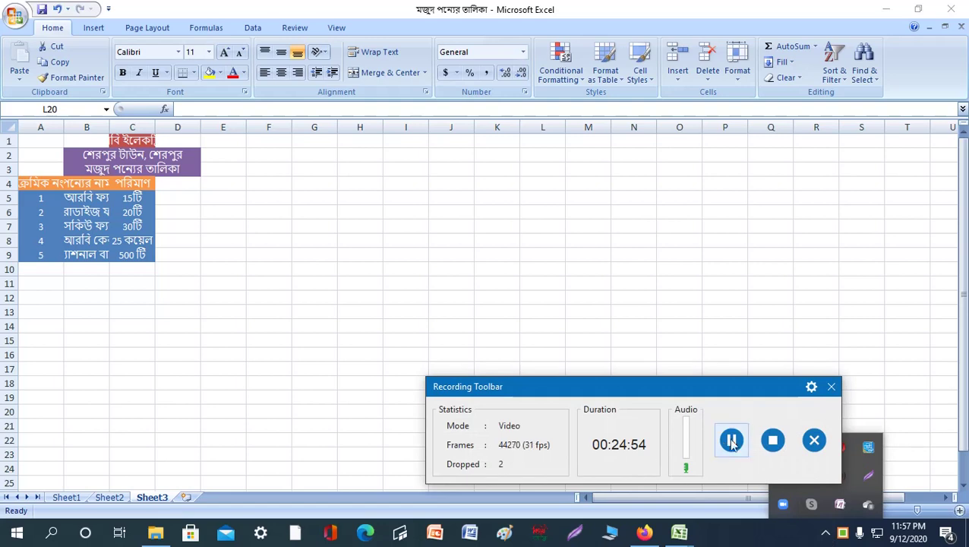